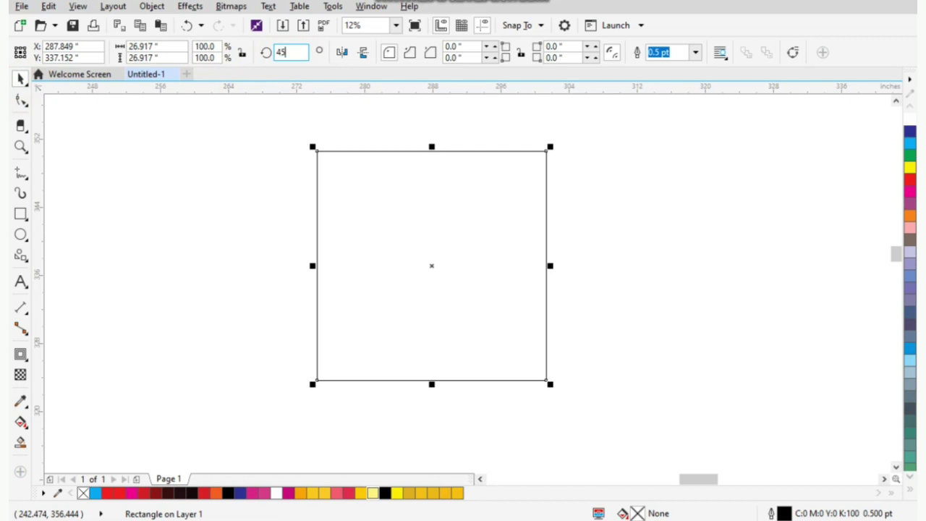
# Rotate the square by 45 degrees and round its four corners to a radius of about 2.9 inches
pyautogui.press('Return')
pyautogui.click(20, 100)
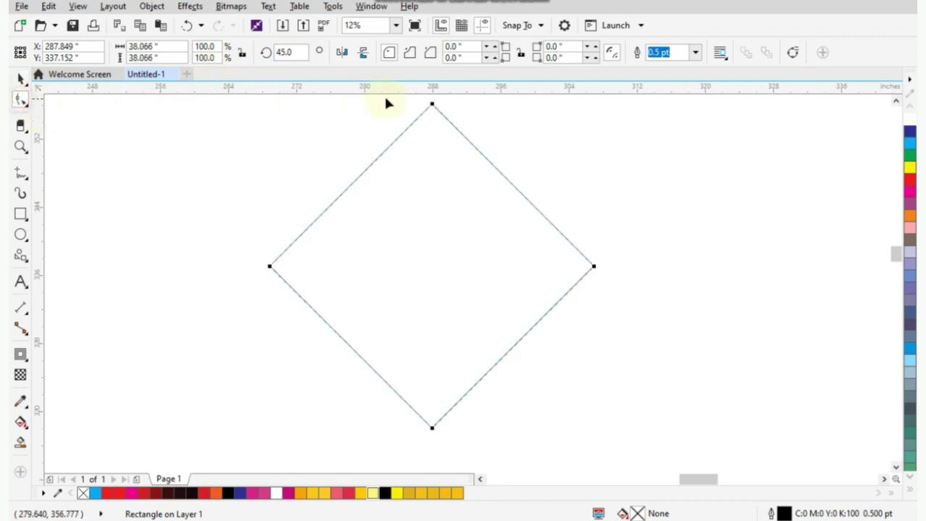
pyautogui.moveTo(432, 101); pyautogui.dragTo(418, 126)
pyautogui.click(20, 78)
pyautogui.click(314, 234)
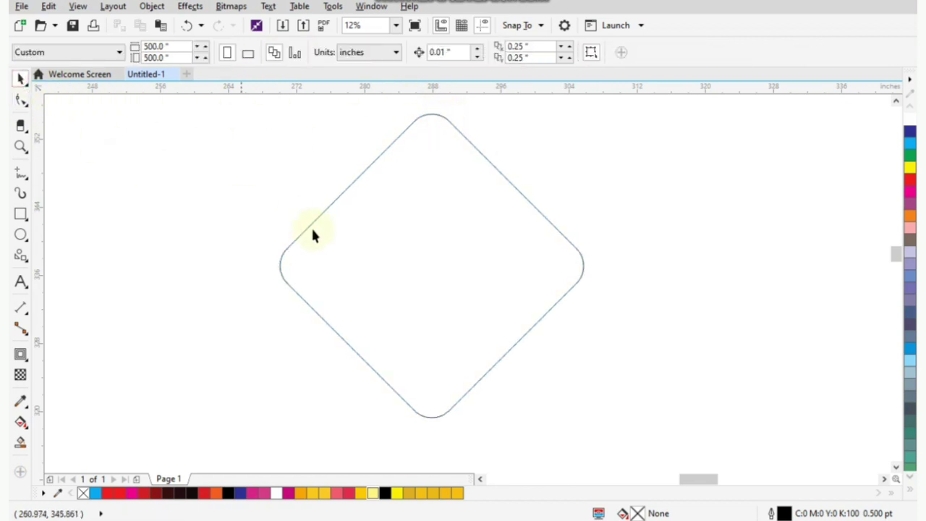
# Add a one-step inner contour about 1.28 inches inside the rounded diamond and break the contour group apart
pyautogui.click(308, 225)
pyautogui.click(21, 354)
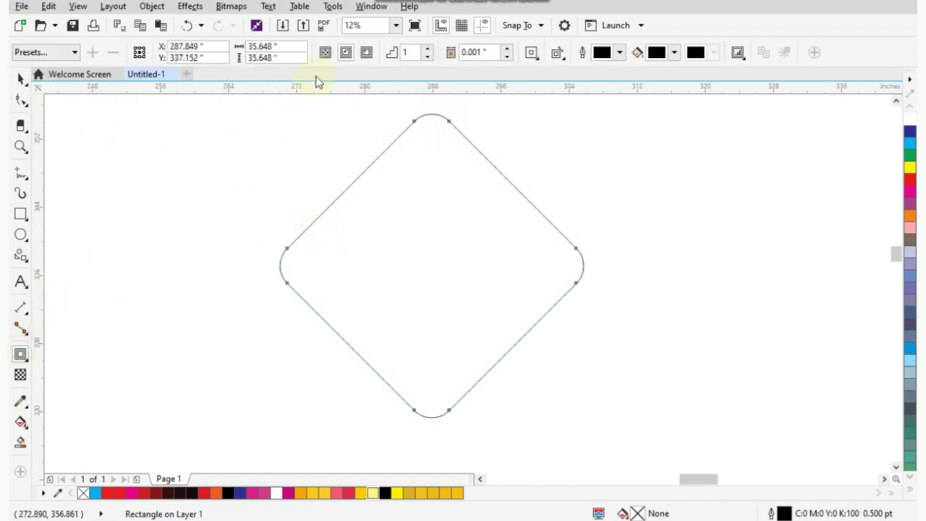
pyautogui.click(349, 56)
pyautogui.moveTo(432, 106); pyautogui.dragTo(432, 130)
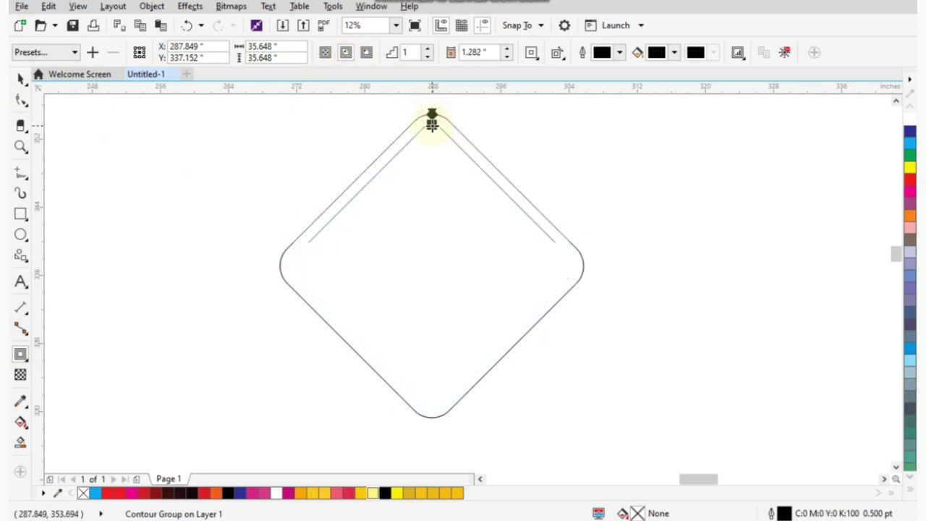
pyautogui.click(152, 6)
pyautogui.click(182, 220)
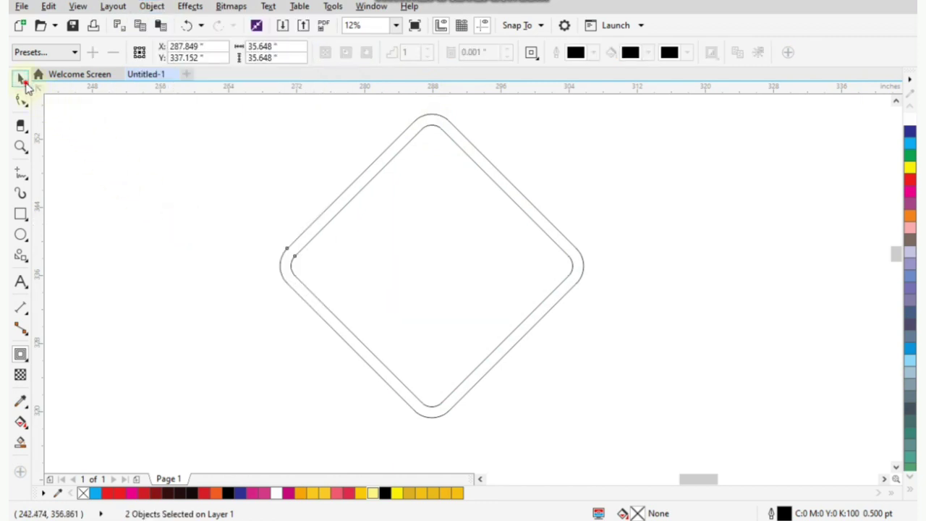
pyautogui.click(87, 141)
# Fill the inner diamond and the outer diamond with the yellow C:0 M:20 Y:100 K:0
pyautogui.click(406, 208)
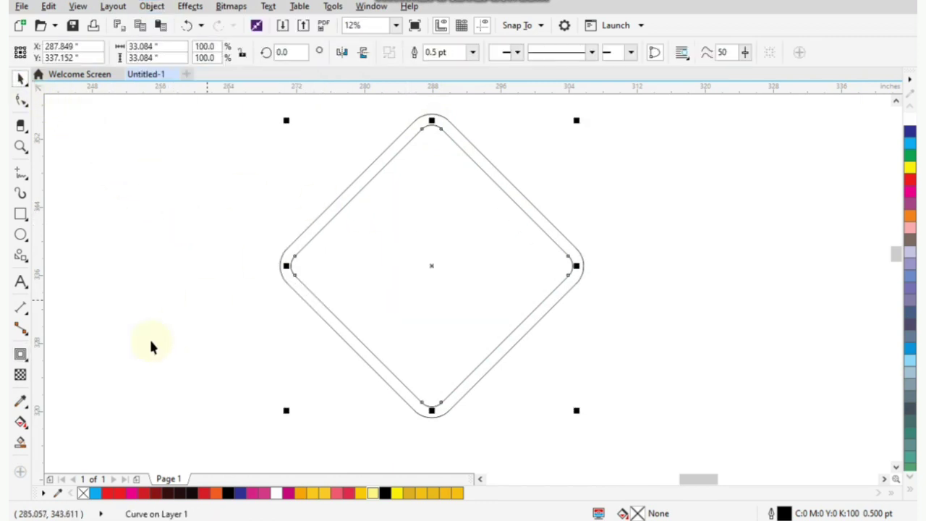
pyautogui.click(908, 479)
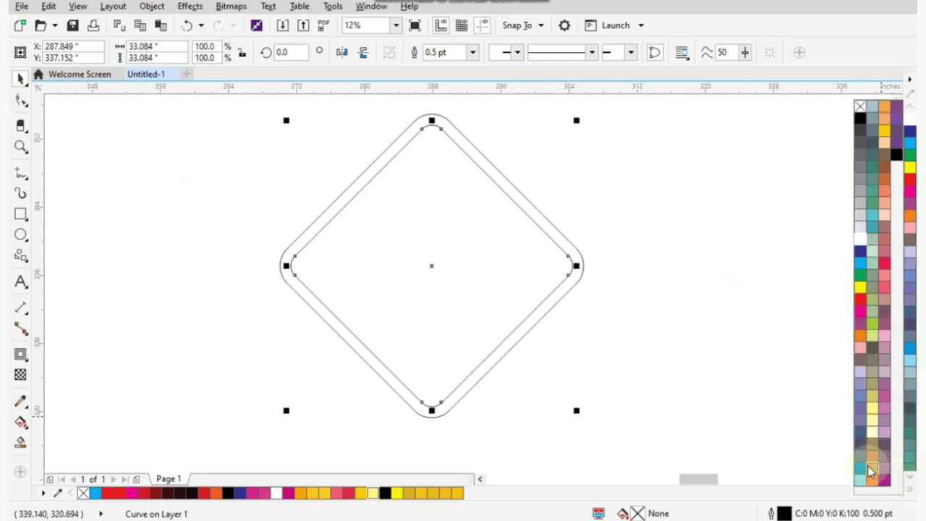
pyautogui.click(886, 130)
pyautogui.click(710, 146)
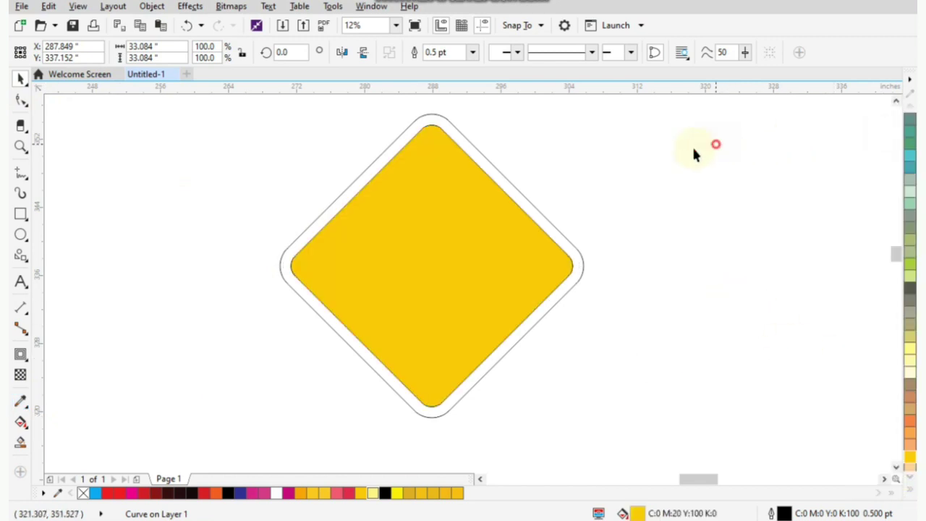
pyautogui.click(529, 208)
pyautogui.click(911, 460)
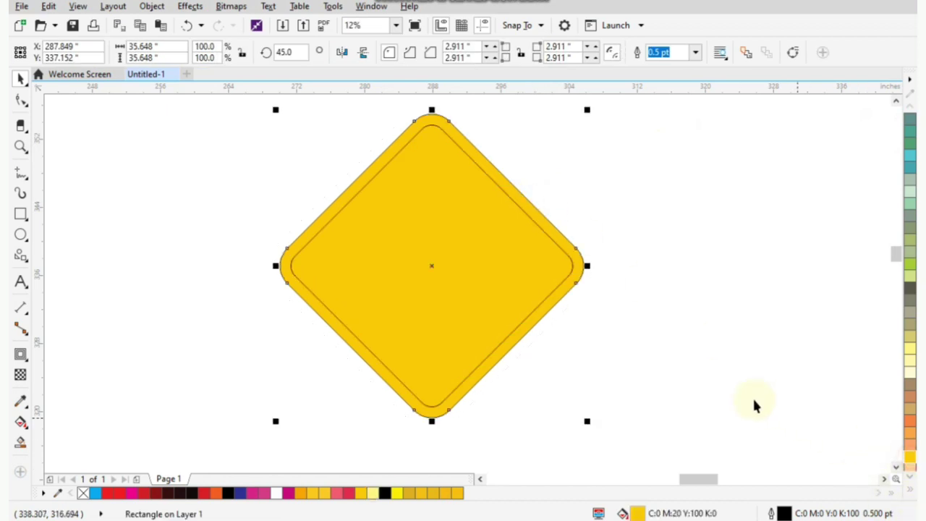
pyautogui.click(754, 396)
# Add a black drop shadow falling about 1.28 inches straight down from the inner diamond, with opacity 36
pyautogui.click(367, 288)
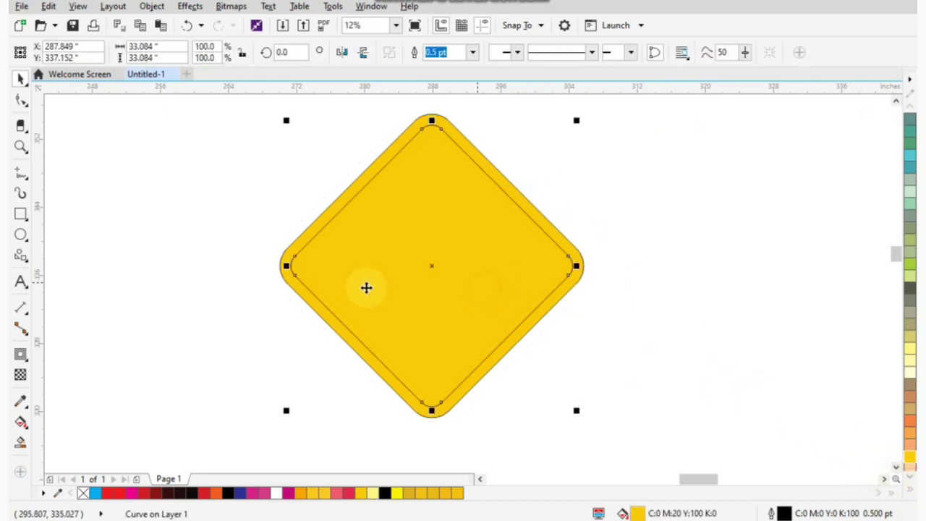
pyautogui.click(21, 354)
pyautogui.click(72, 354)
pyautogui.moveTo(432, 266); pyautogui.dragTo(432, 418)
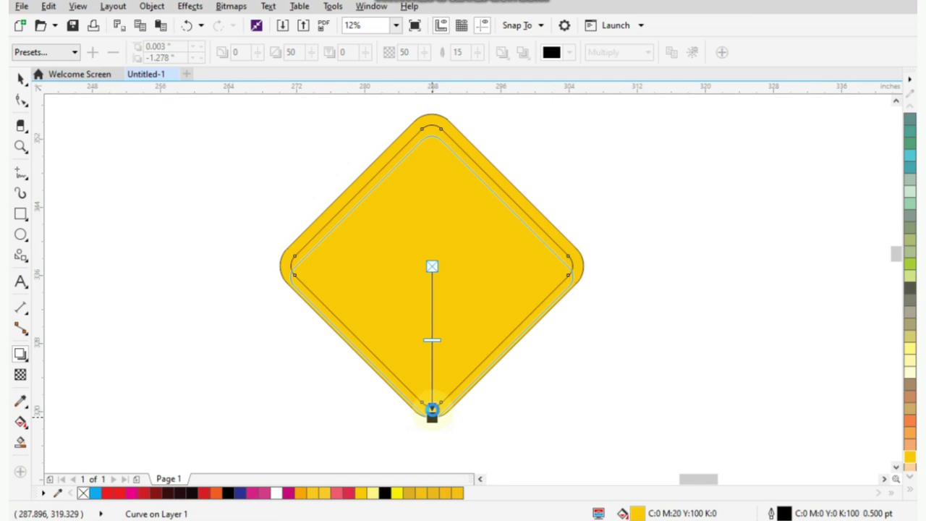
pyautogui.moveTo(432, 411); pyautogui.dragTo(433, 412)
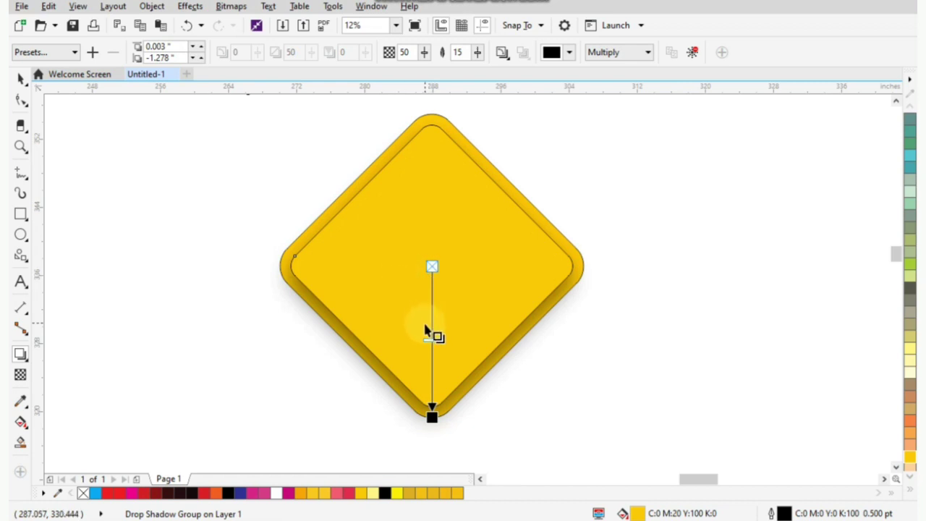
pyautogui.moveTo(430, 334); pyautogui.dragTo(432, 319)
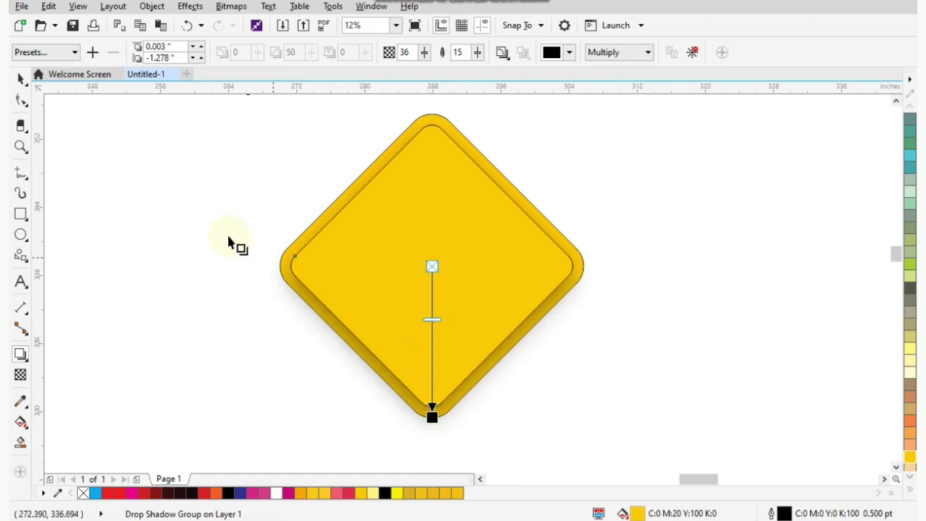
# Remove the outlines from both yellow diamonds
pyautogui.click(20, 77)
pyautogui.click(72, 141)
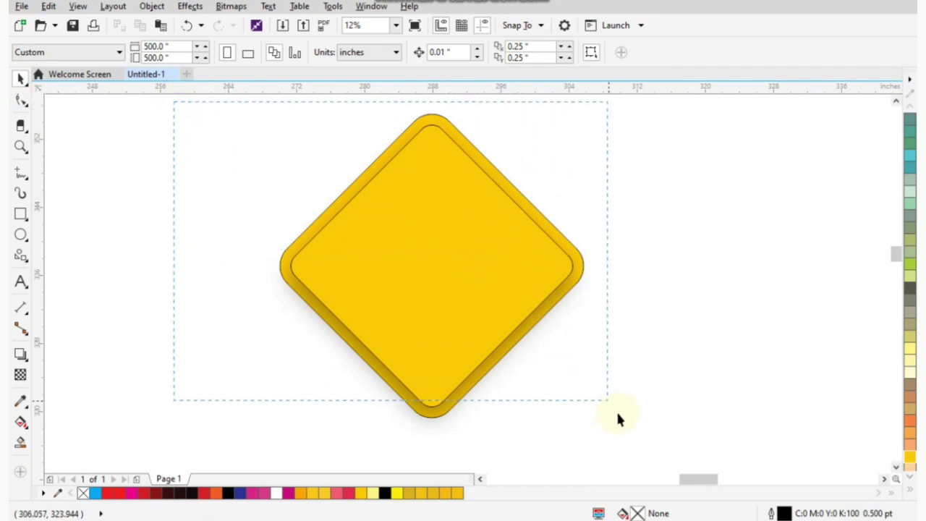
pyautogui.hotkey('ctrl', 'a')
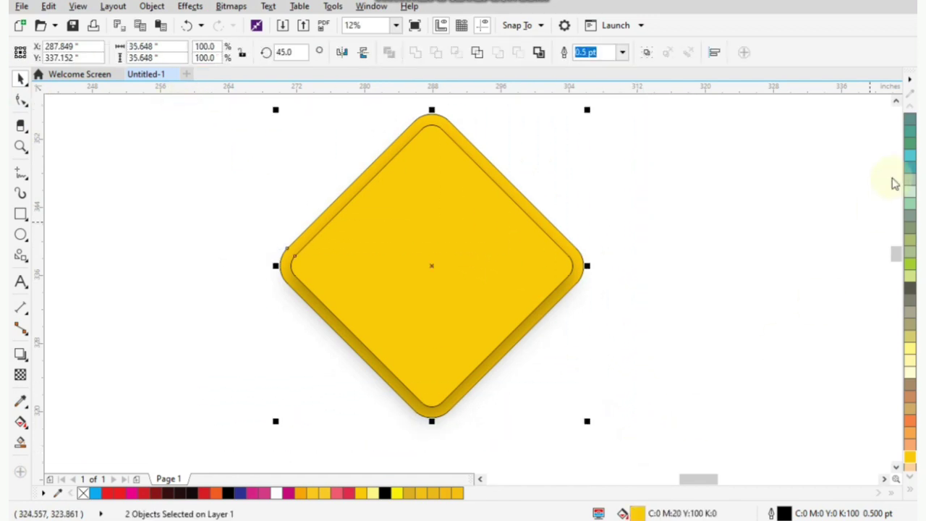
pyautogui.click(909, 487)
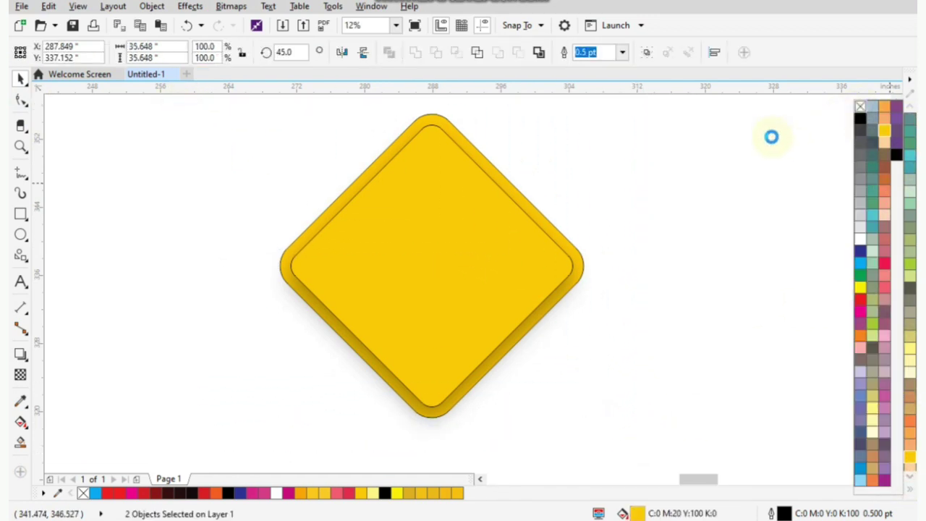
pyautogui.click(721, 192)
pyautogui.click(721, 194)
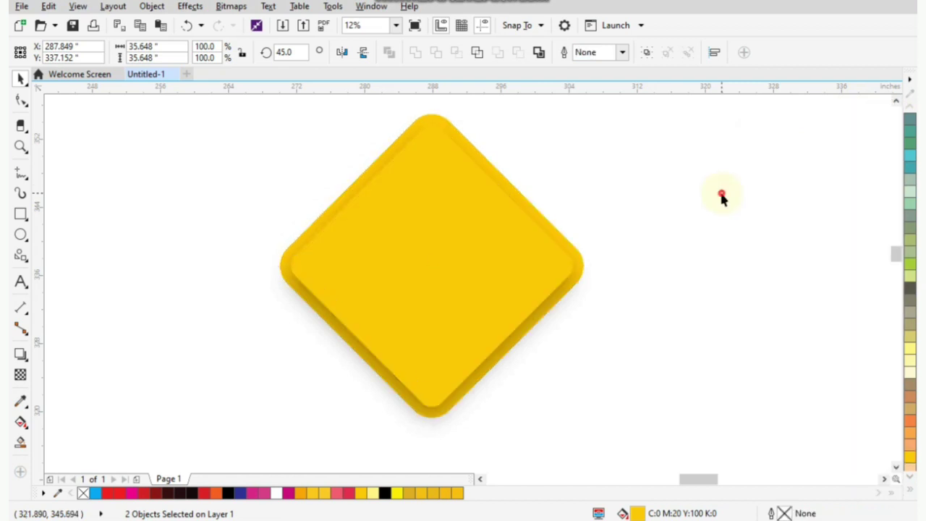
# Add a one-step inner contour about 1.17 inches inside the inner yellow diamond and break it apart
pyautogui.click(409, 274)
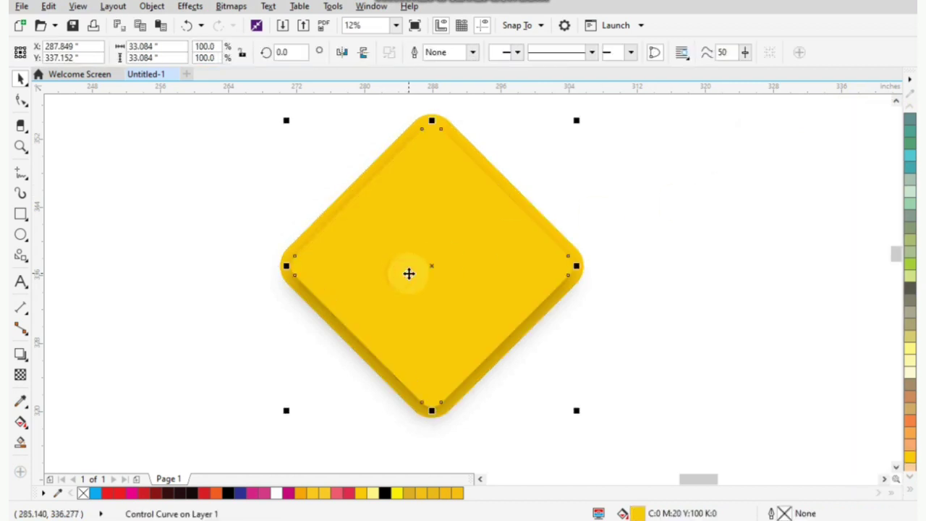
pyautogui.click(22, 355)
pyautogui.click(70, 368)
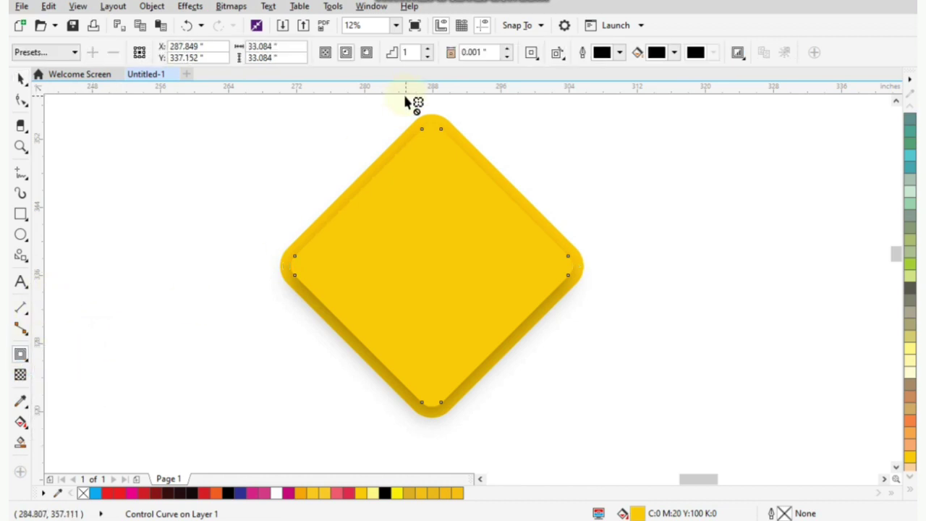
pyautogui.moveTo(432, 121); pyautogui.dragTo(432, 135)
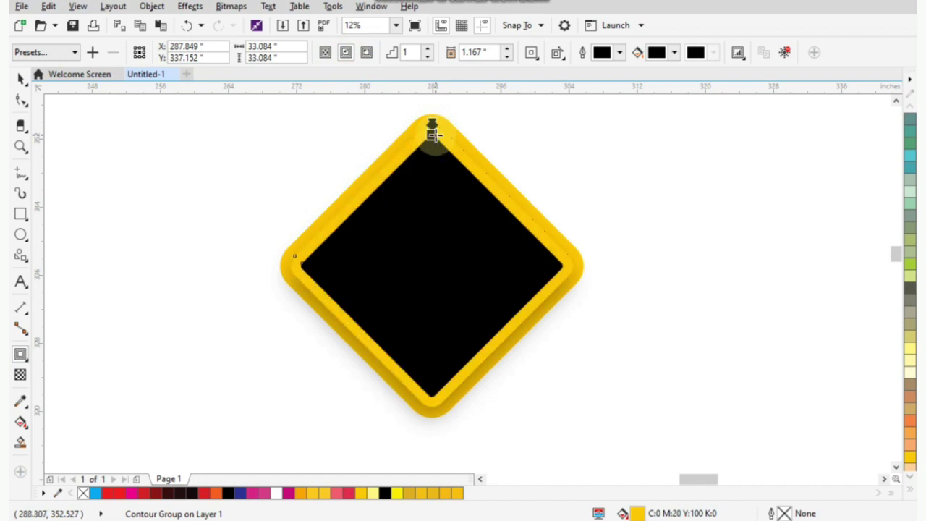
pyautogui.click(158, 6)
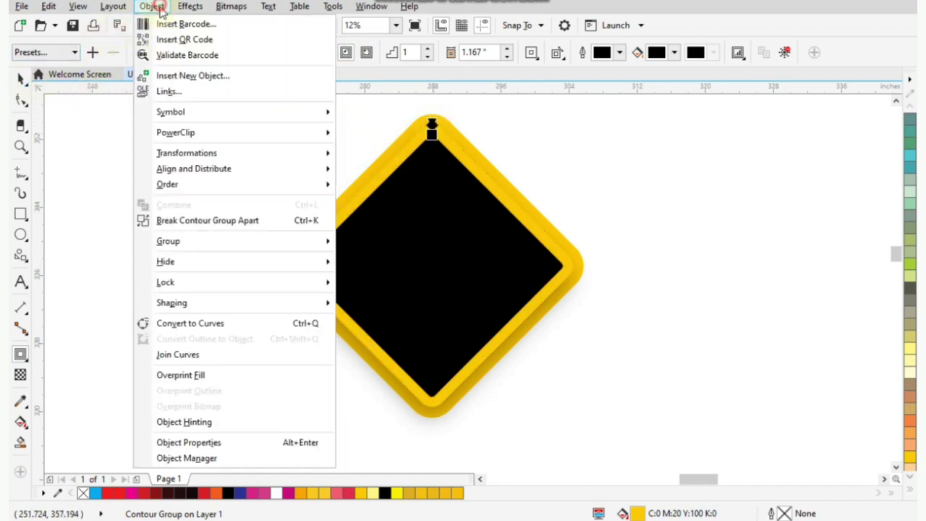
pyautogui.click(189, 220)
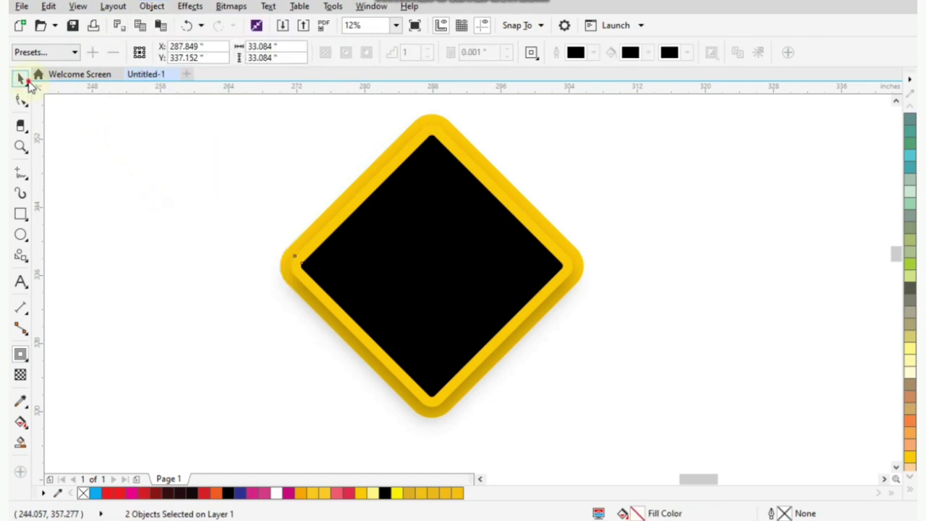
pyautogui.click(73, 121)
# Give the black innermost diamond a white outline and remove its fill
pyautogui.click(511, 251)
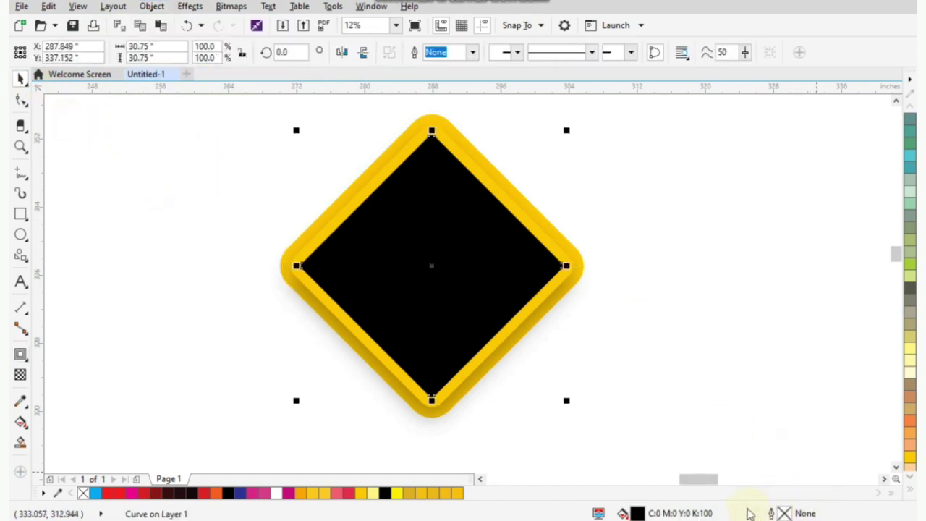
pyautogui.click(910, 492)
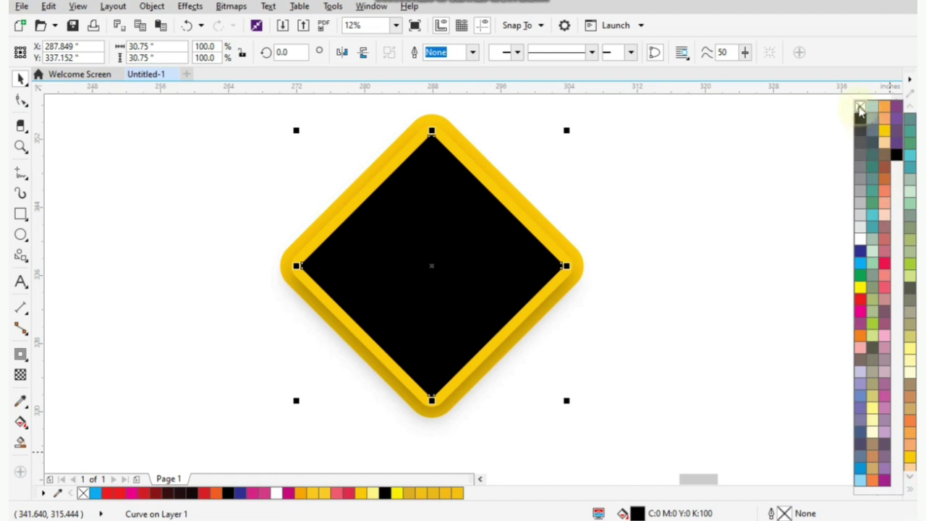
pyautogui.rightClick(861, 240)
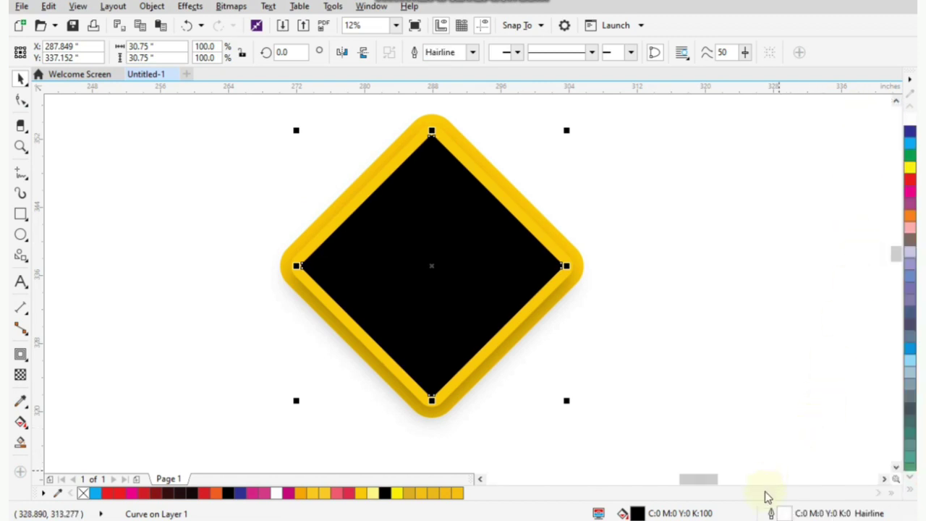
pyautogui.click(911, 491)
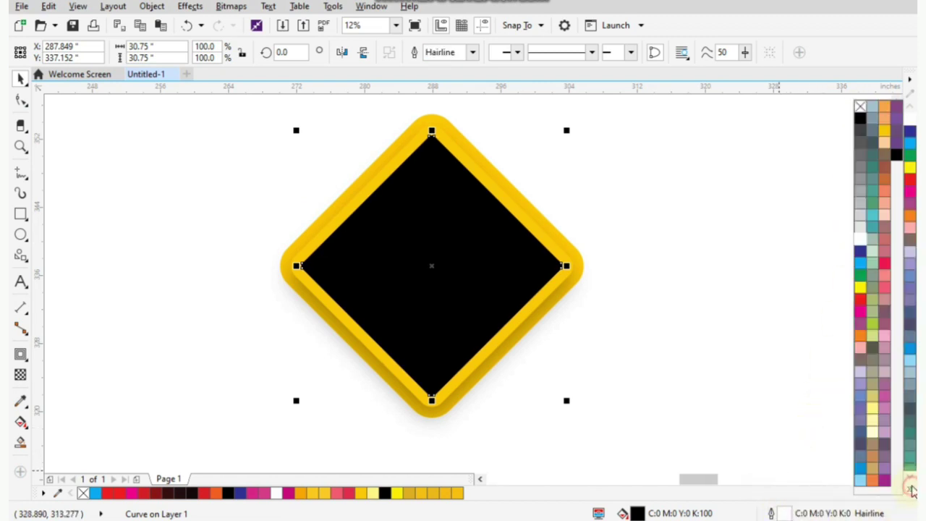
pyautogui.click(859, 99)
# Set the white diamond's outline width to 16.0 pt and enable Scale with object and Behind fill
pyautogui.doubleClick(807, 515)
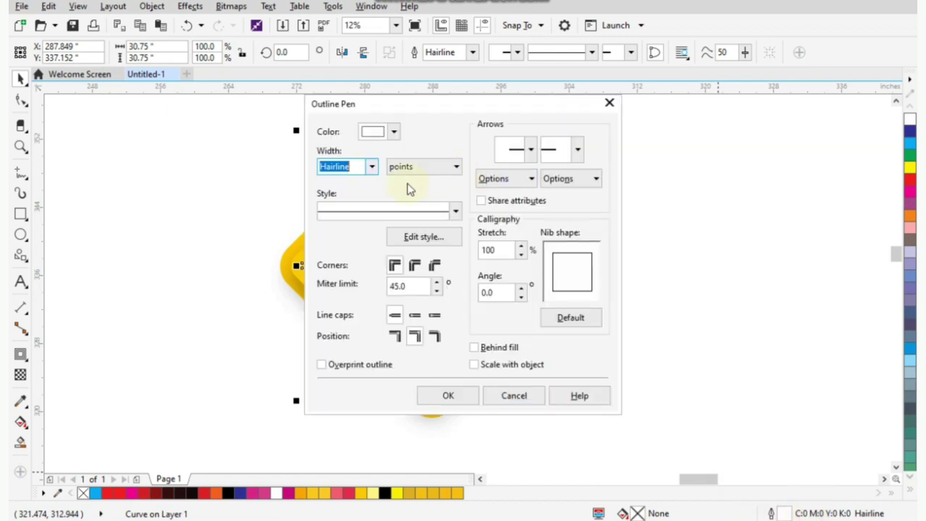
pyautogui.click(373, 168)
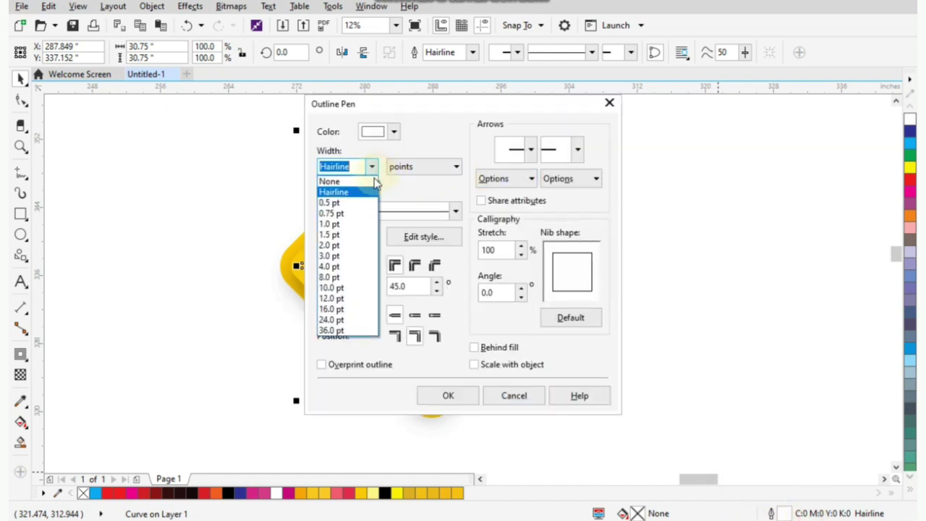
pyautogui.click(338, 306)
pyautogui.click(494, 367)
pyautogui.click(492, 348)
pyautogui.click(450, 395)
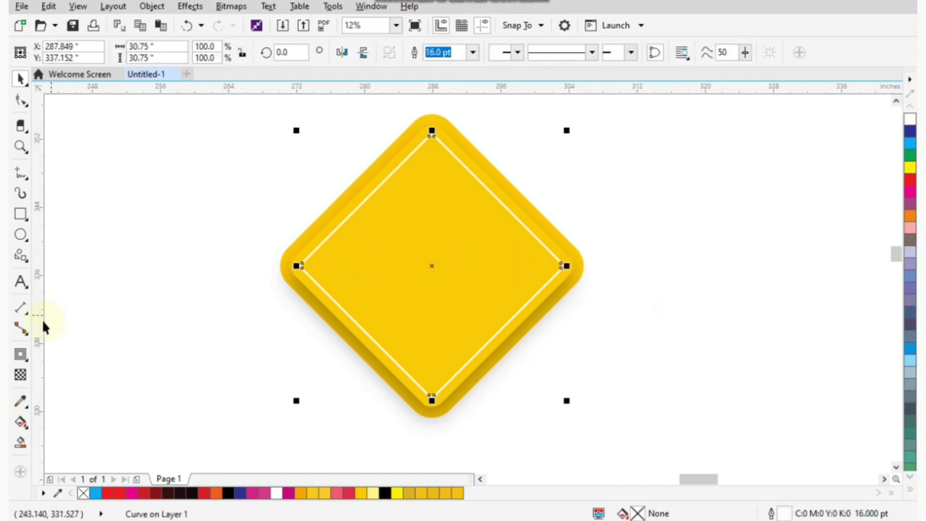
# Add an inner contour about 0.67 inches inside the white outlined diamond and break the contour group apart
pyautogui.click(20, 354)
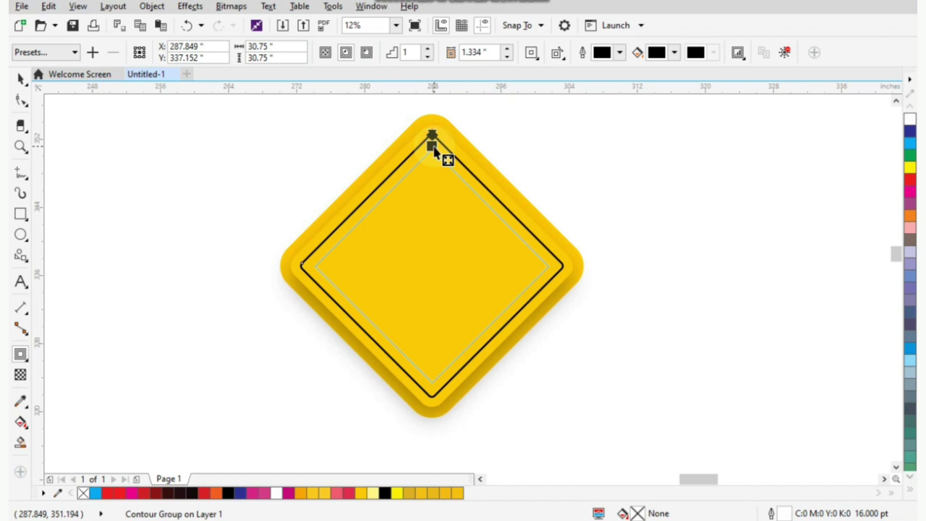
pyautogui.moveTo(433, 145); pyautogui.dragTo(436, 142)
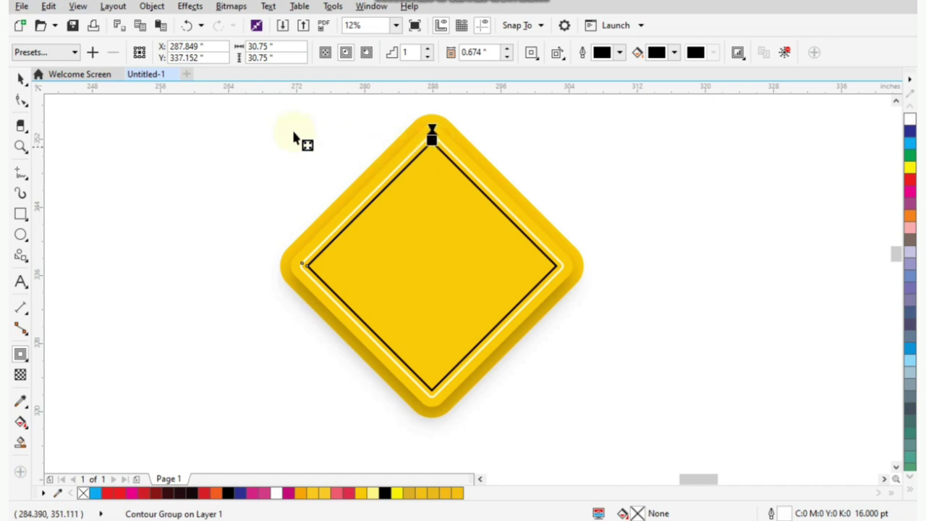
pyautogui.click(152, 6)
pyautogui.click(174, 220)
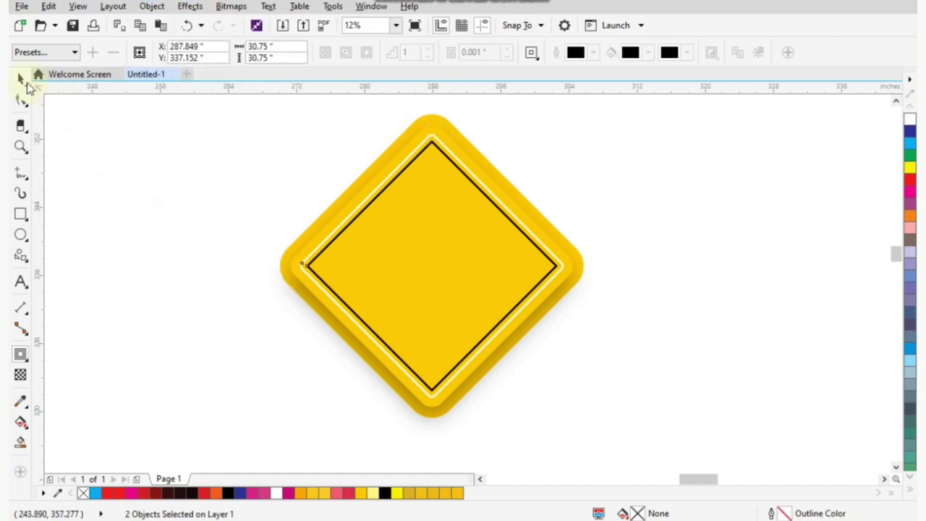
# Change the outline colour of the innermost black-outlined diamond to white
pyautogui.click(480, 241)
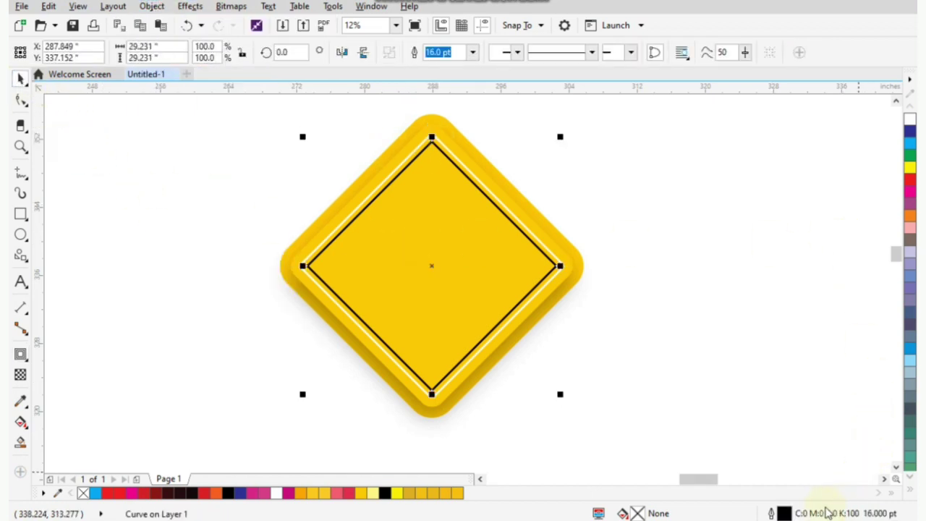
pyautogui.click(912, 491)
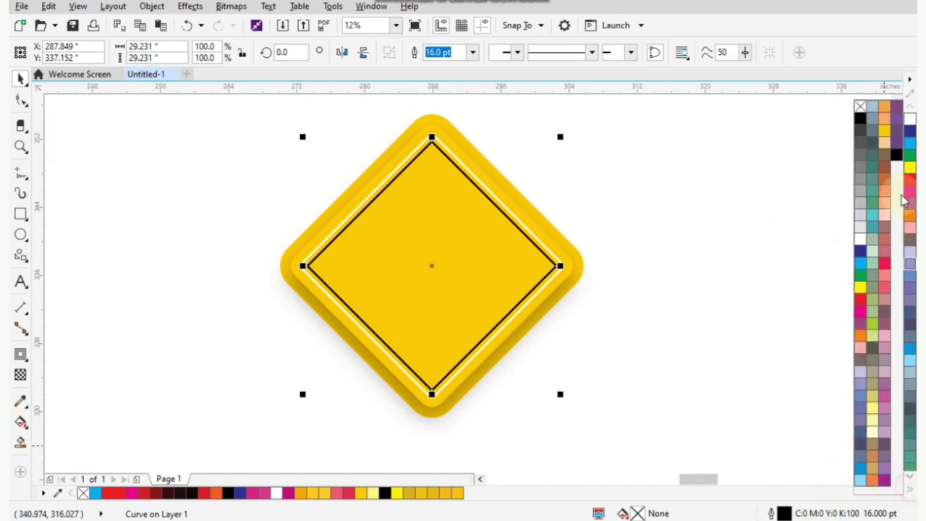
pyautogui.rightClick(858, 239)
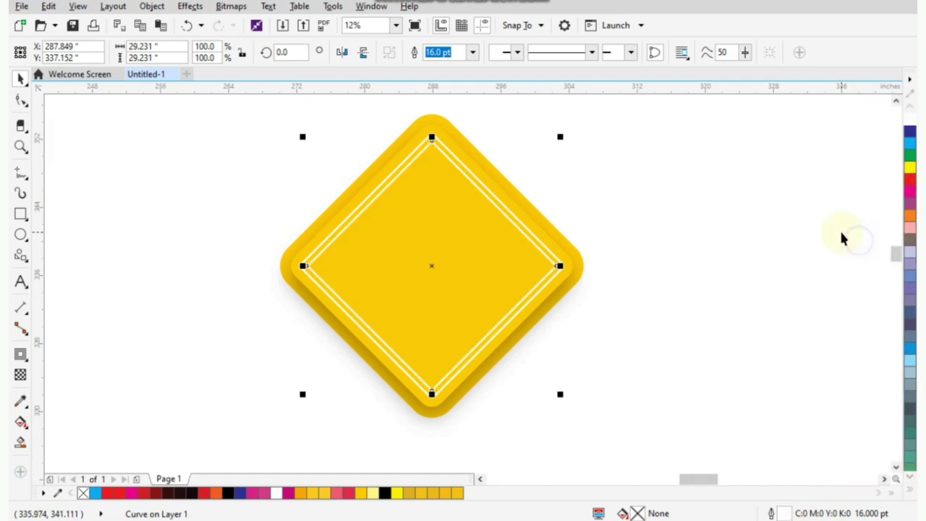
# Change the line style of the innermost white diamond's outline to a dotted line
pyautogui.click(910, 478)
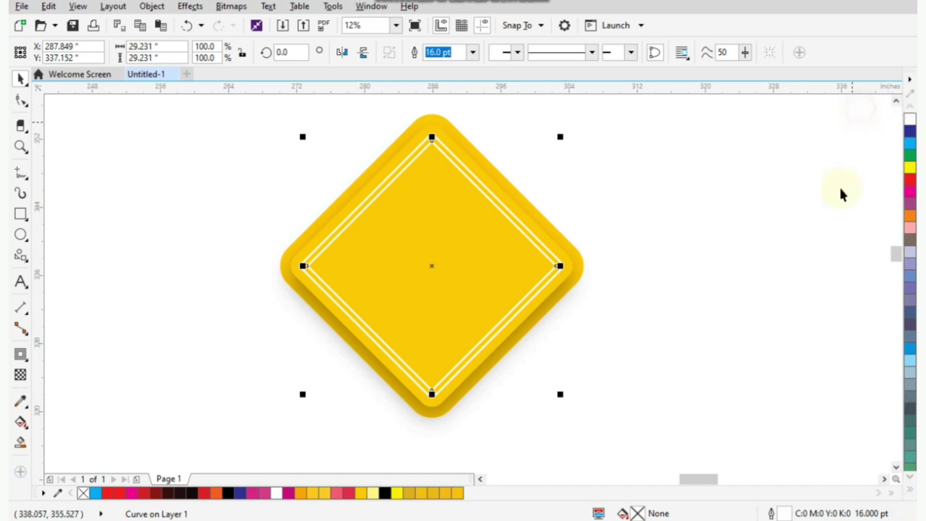
pyautogui.doubleClick(805, 514)
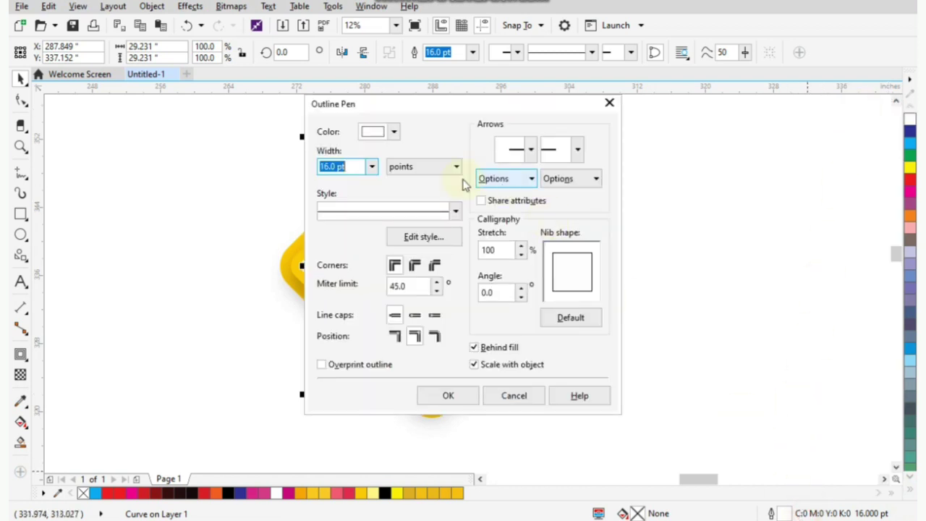
pyautogui.click(391, 211)
pyautogui.click(367, 280)
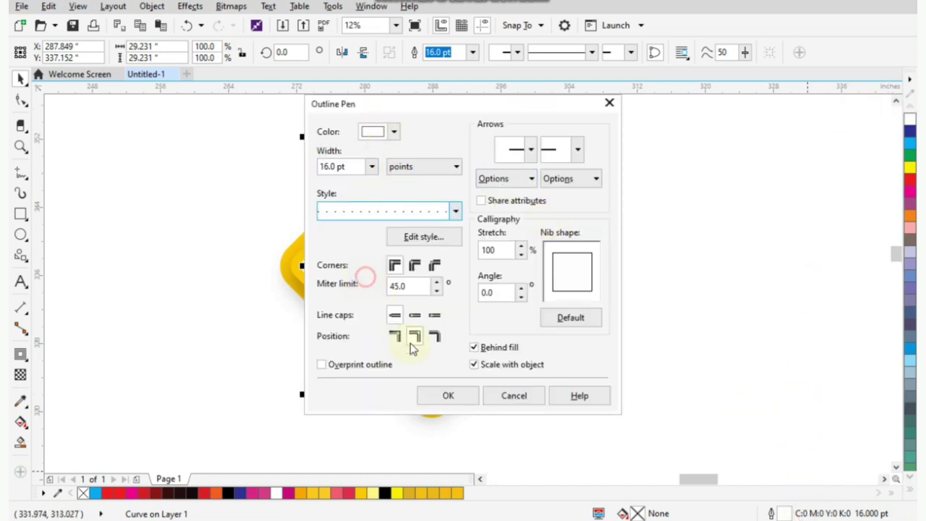
pyautogui.click(449, 395)
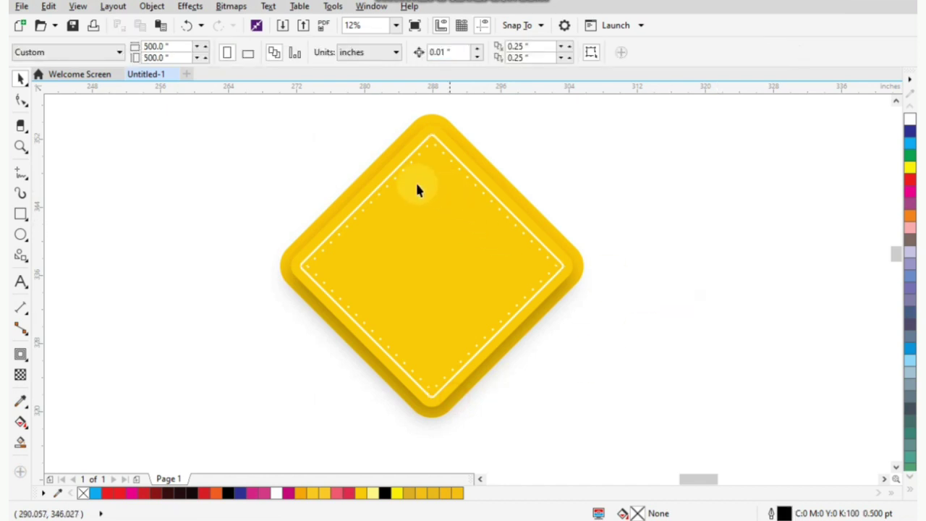
# Draw a rectangle about 40.1 by 6.2 inches across the diamond's middle and centre-align it with the badge
pyautogui.click(21, 214)
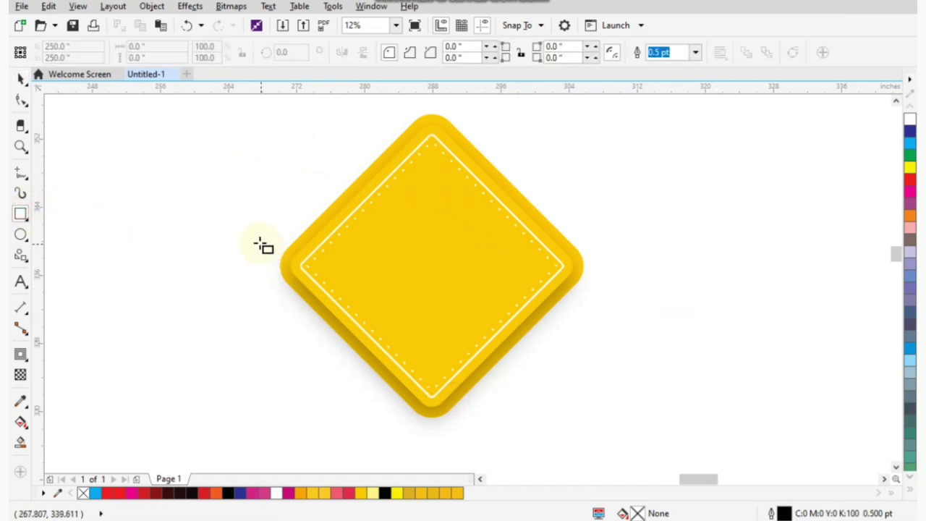
pyautogui.moveTo(261, 245); pyautogui.dragTo(606, 299)
pyautogui.click(19, 77)
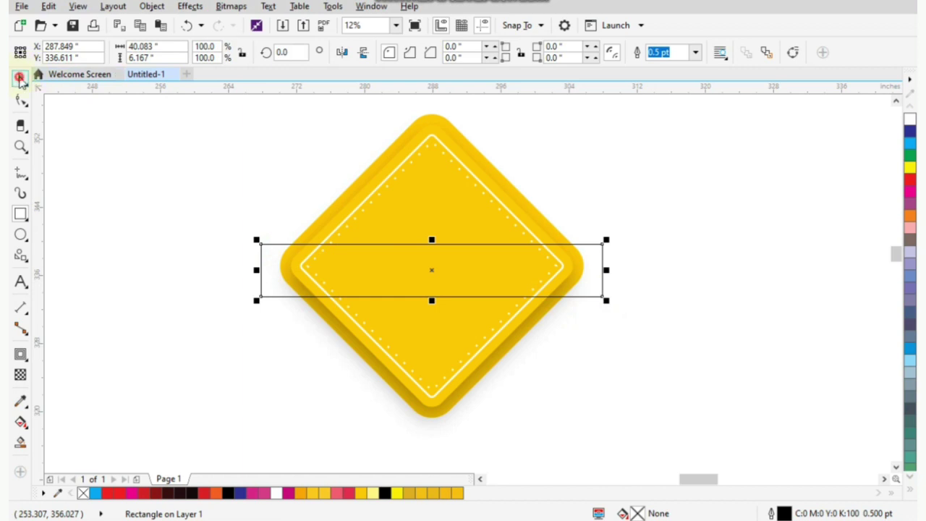
pyautogui.hotkey('ctrl', 'a')
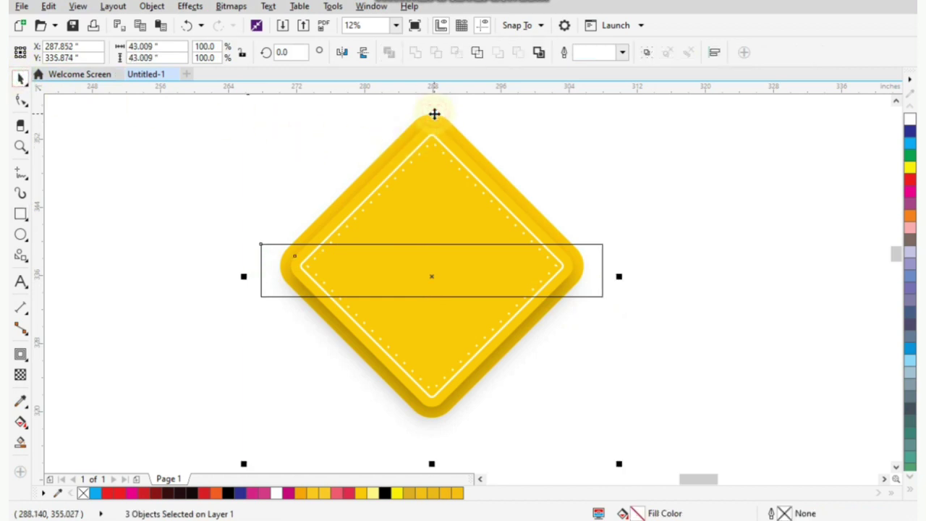
pyautogui.press('c')
pyautogui.click(424, 116)
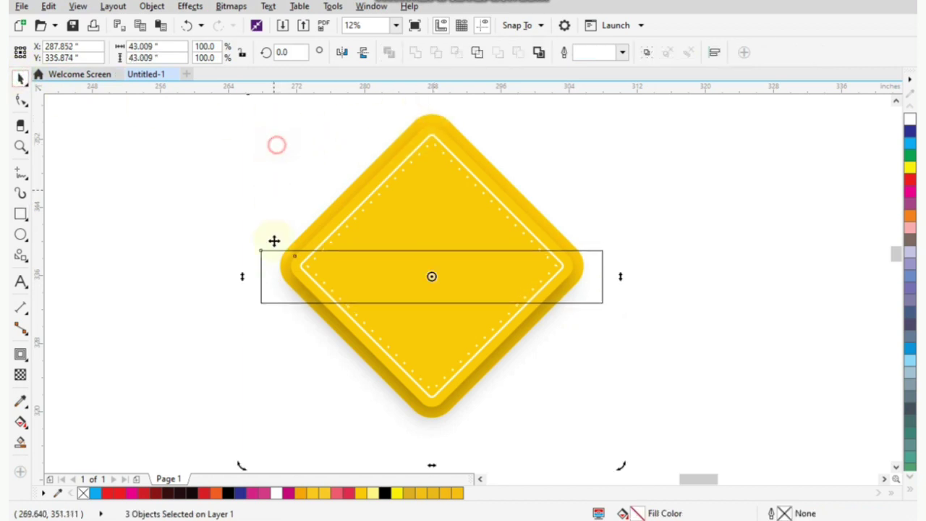
pyautogui.click(200, 260)
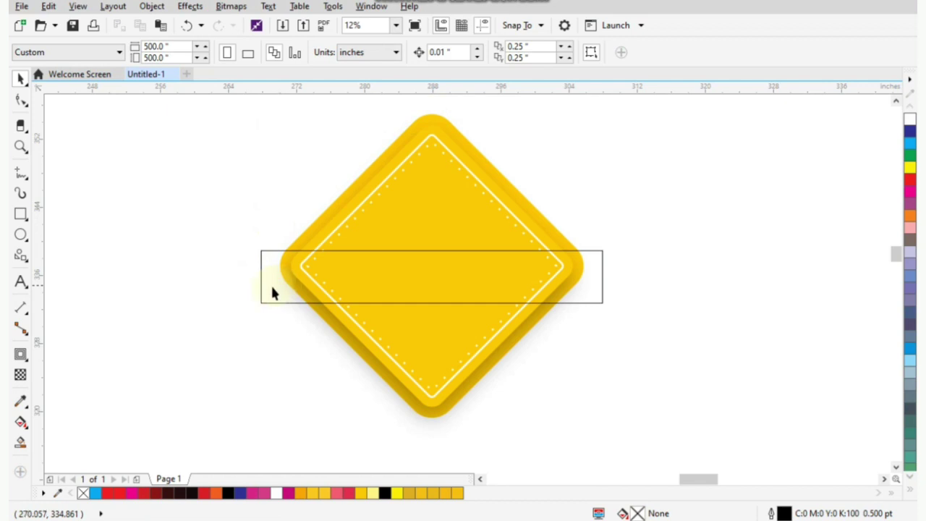
# Round the rectangle's corners to a radius of about 2.84 inches and move it up slightly across the diamond's widest part
pyautogui.click(269, 293)
pyautogui.click(21, 100)
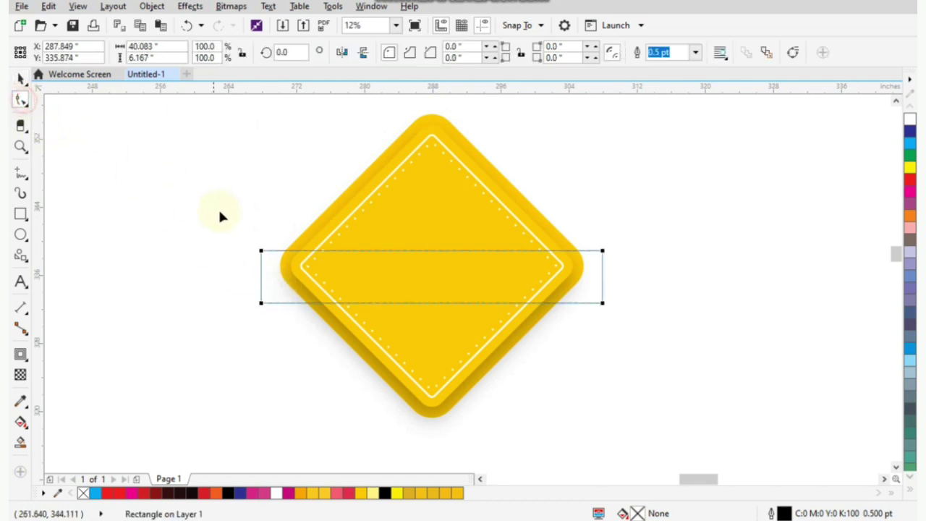
pyautogui.moveTo(261, 254); pyautogui.dragTo(287, 251)
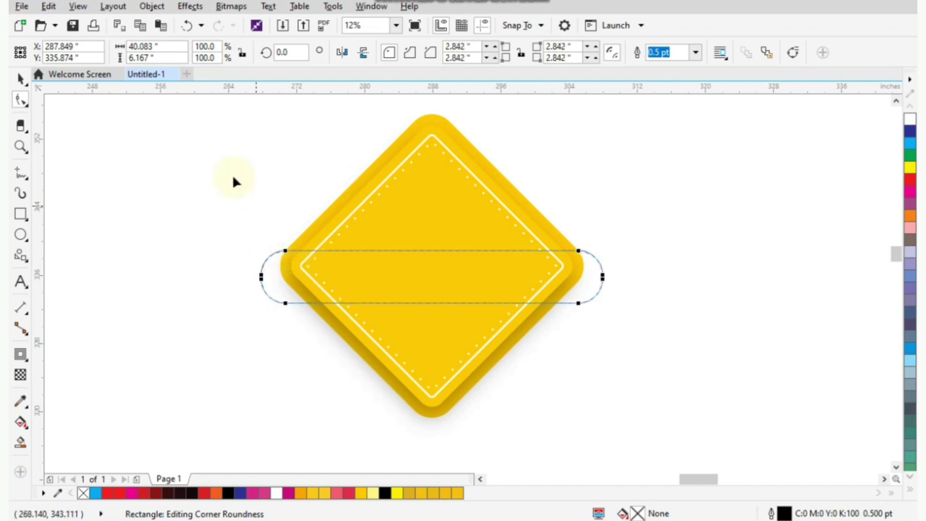
pyautogui.click(20, 79)
pyautogui.click(160, 221)
pyautogui.moveTo(277, 285); pyautogui.dragTo(281, 272)
pyautogui.click(210, 281)
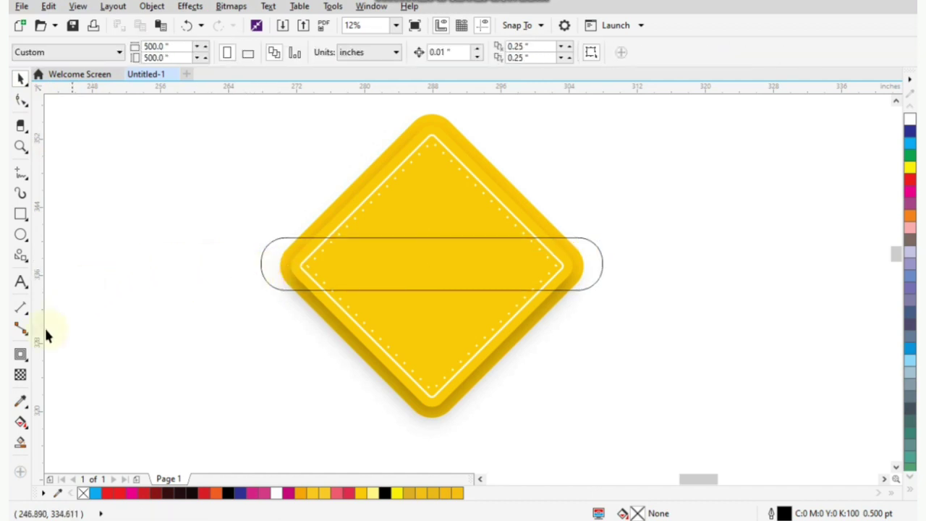
# Fill the rounded bar with dark yellow (C15 M30 Y100 K0) and remove its outline
pyautogui.click(333, 289)
pyautogui.click(912, 492)
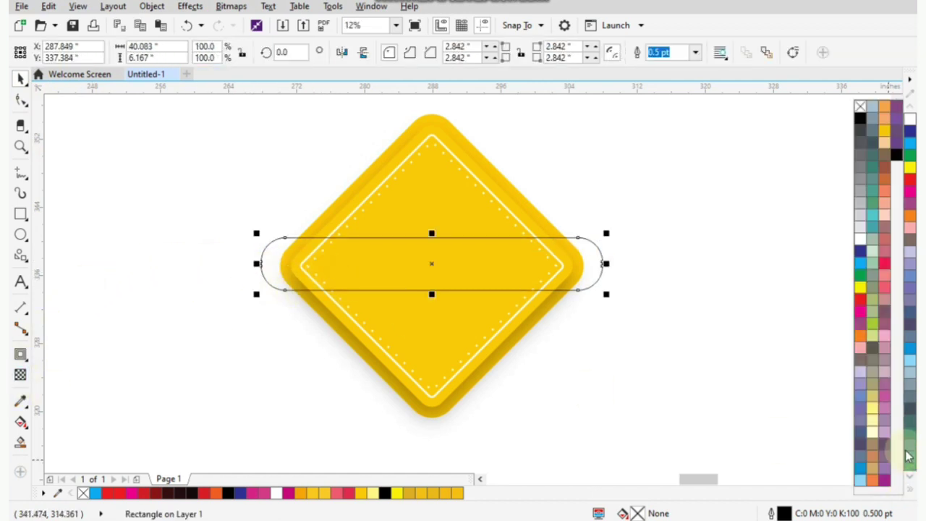
pyautogui.click(883, 135)
pyautogui.hotkey('shift', 'F11')
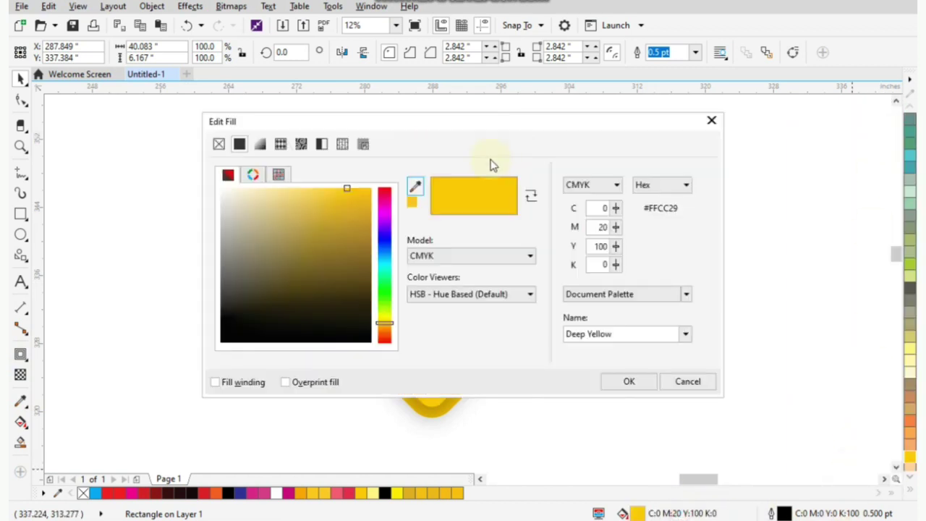
pyautogui.moveTo(485, 121); pyautogui.dragTo(822, 76)
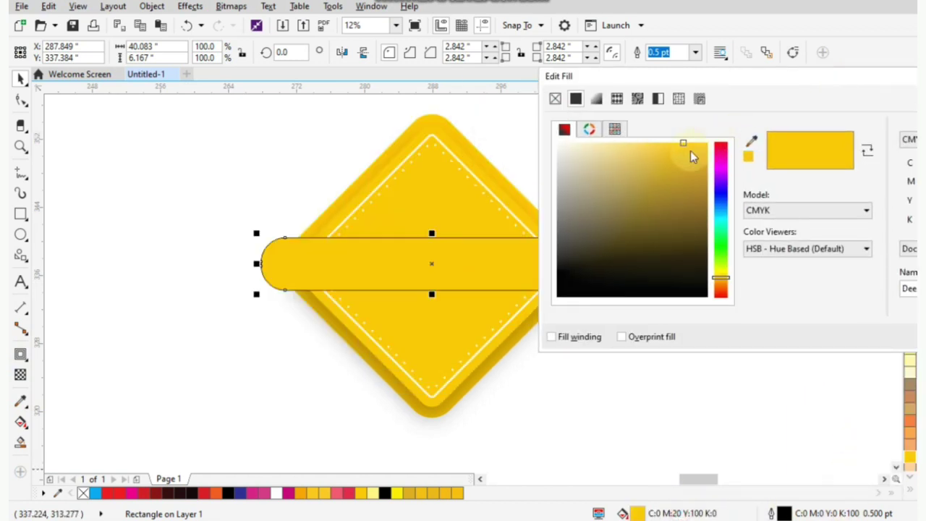
pyautogui.click(685, 154)
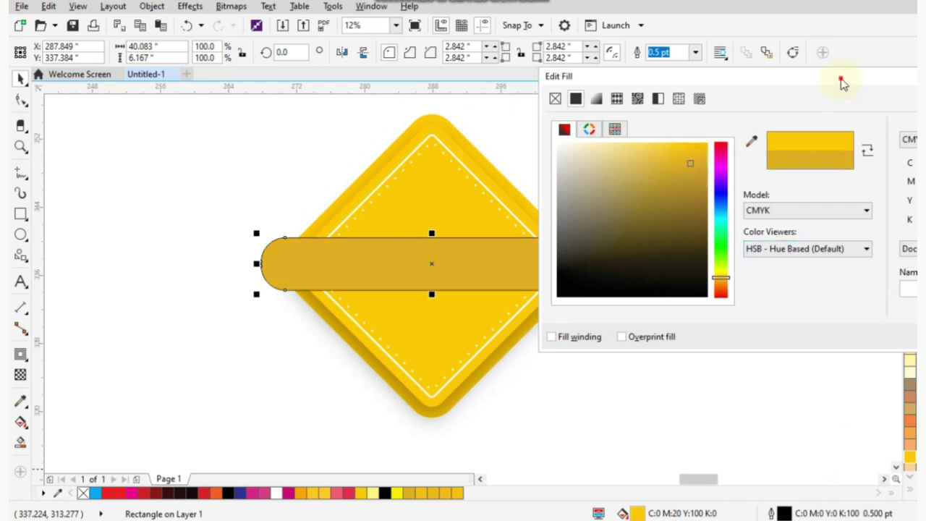
pyautogui.click(790, 322)
pyautogui.click(534, 267)
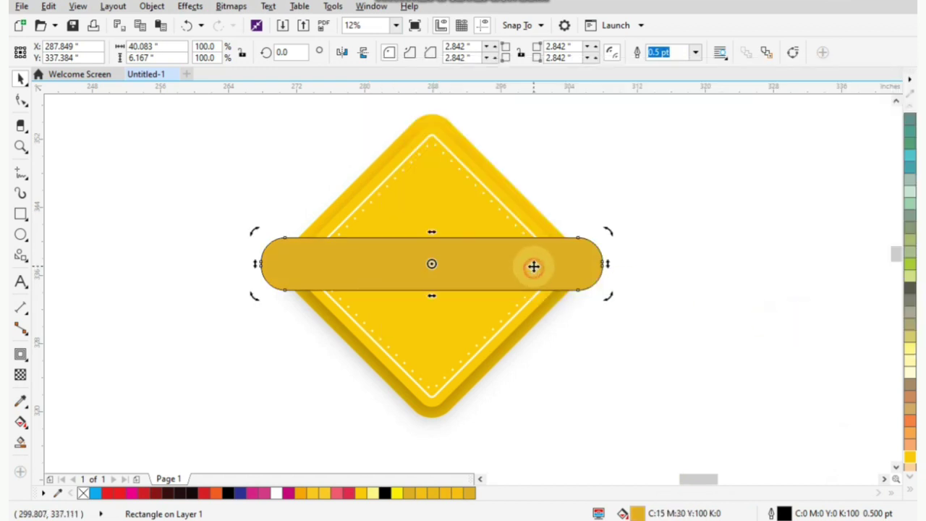
pyautogui.click(910, 491)
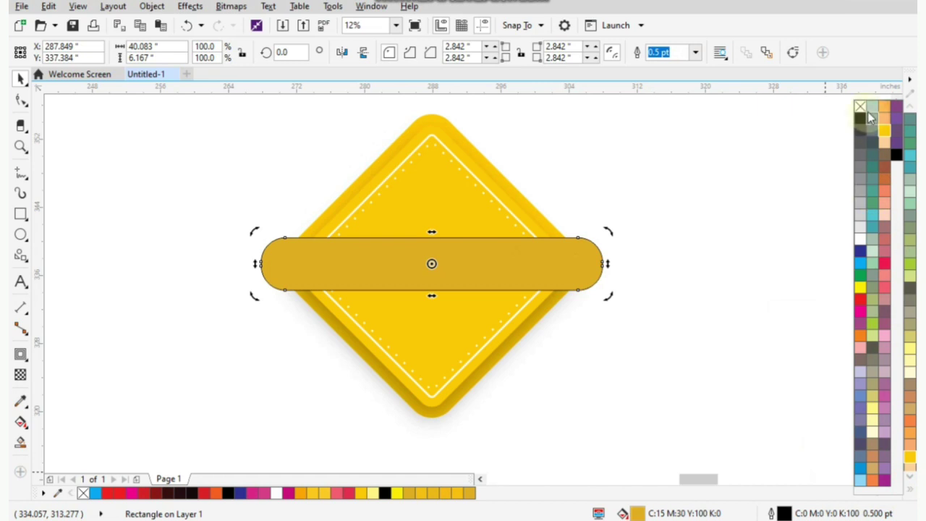
pyautogui.click(716, 200)
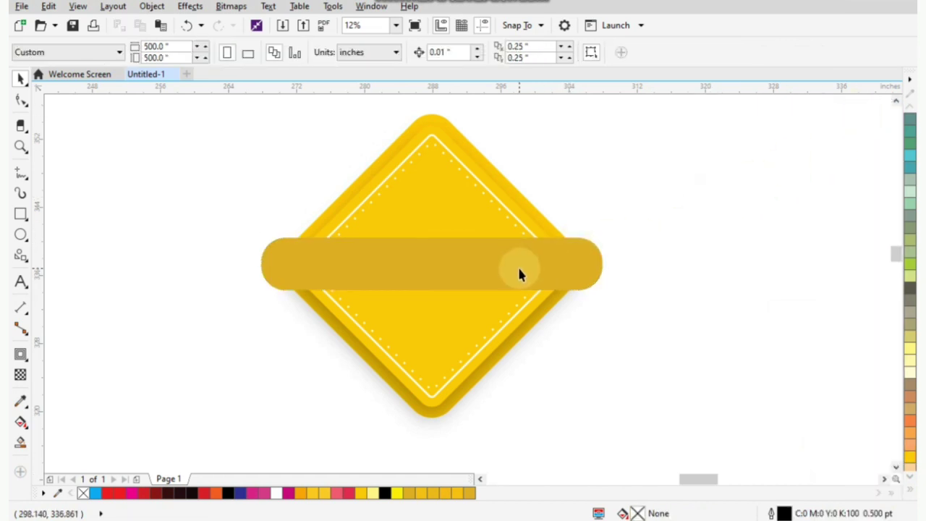
# Place copies of the bar, narrowed to about 29.1 inches, across the lower and upper parts of the diamond
pyautogui.moveTo(518, 265); pyautogui.dragTo(509, 356)
pyautogui.moveTo(610, 355); pyautogui.dragTo(564, 355)
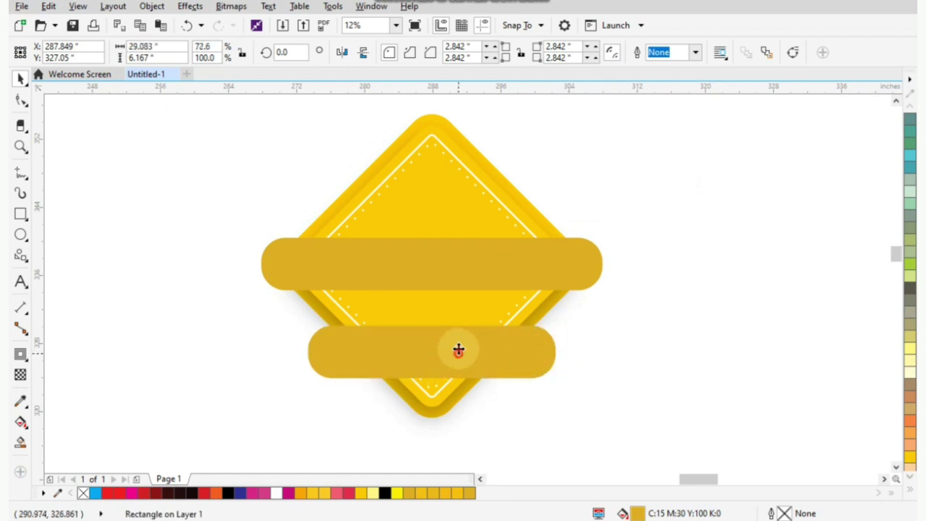
pyautogui.moveTo(450, 352); pyautogui.dragTo(474, 179)
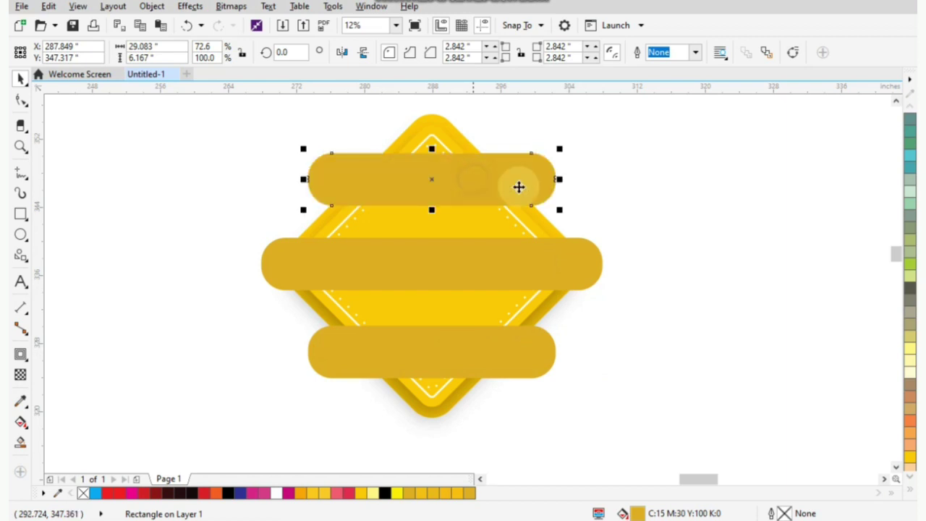
pyautogui.click(723, 185)
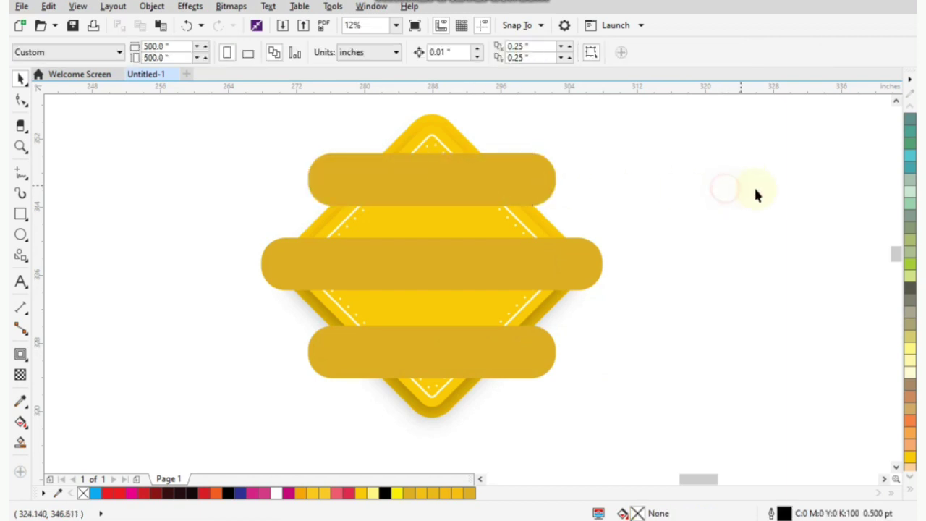
pyautogui.click(481, 199)
pyautogui.keyDown('shift'); pyautogui.click(464, 277); pyautogui.keyUp('shift')
pyautogui.keyDown('shift'); pyautogui.click(440, 358); pyautogui.keyUp('shift')
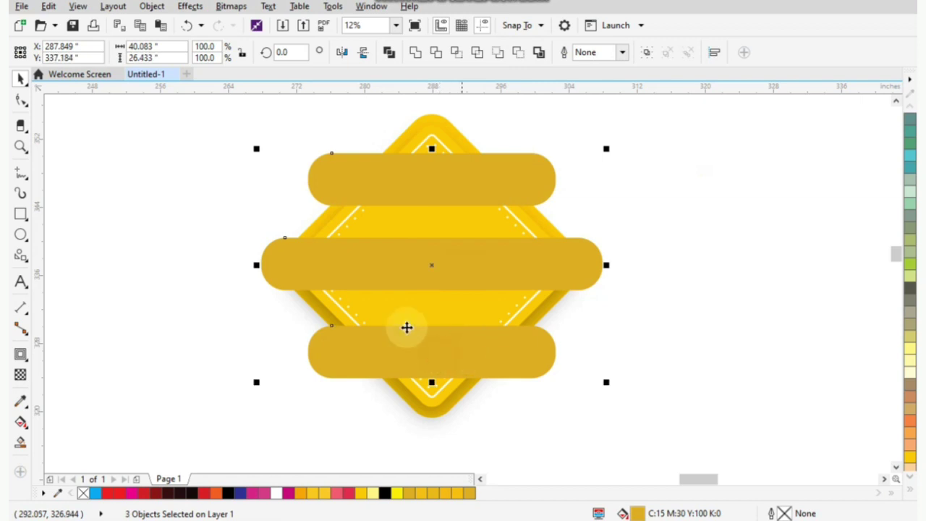
pyautogui.click(181, 155)
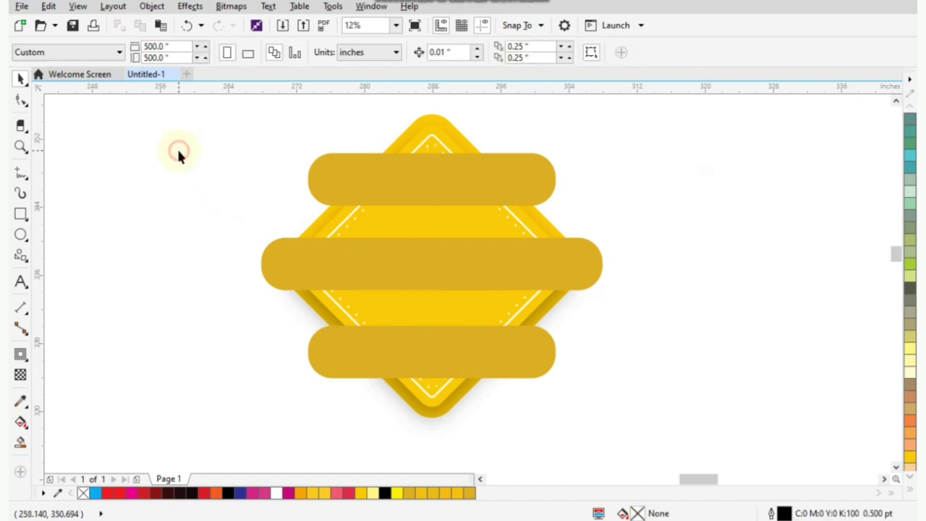
# Add the artistic text "Best" in Arial beside the badge, enlarged to about 359 pt
pyautogui.click(21, 282)
pyautogui.click(125, 297)
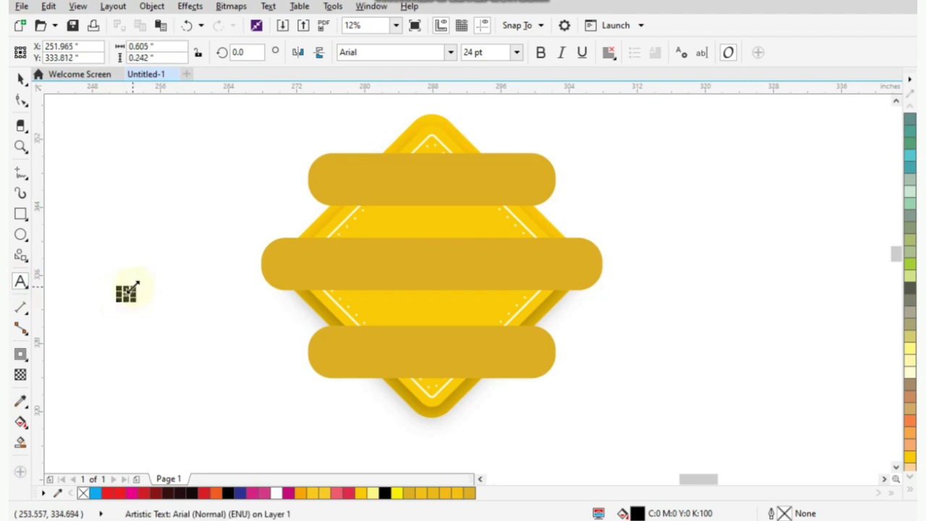
pyautogui.write('best')
pyautogui.moveTo(145, 282); pyautogui.dragTo(124, 288)
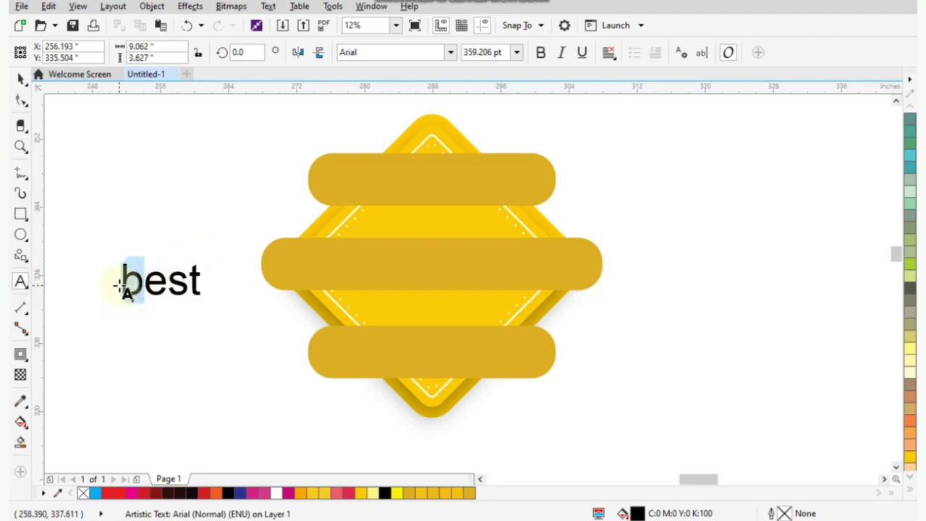
pyautogui.write('B')
pyautogui.click(20, 78)
pyautogui.click(161, 155)
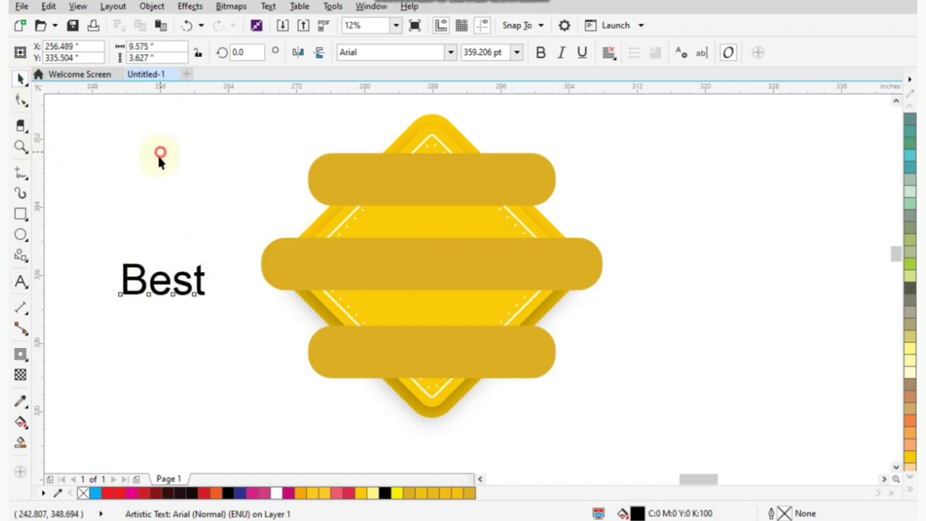
# Add a downward drop shadow offset about 0.96 inches to the upper bar and reduce its opacity to 24
pyautogui.click(348, 194)
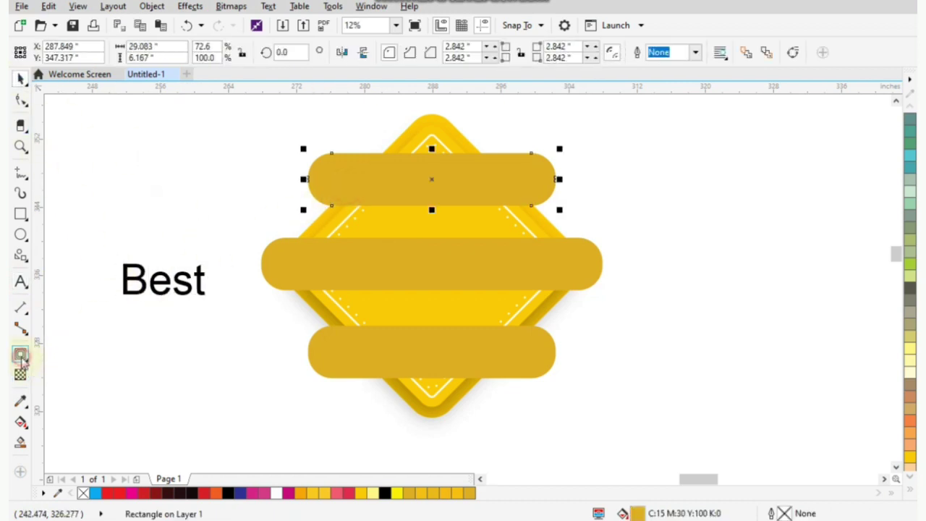
pyautogui.click(21, 358)
pyautogui.click(72, 356)
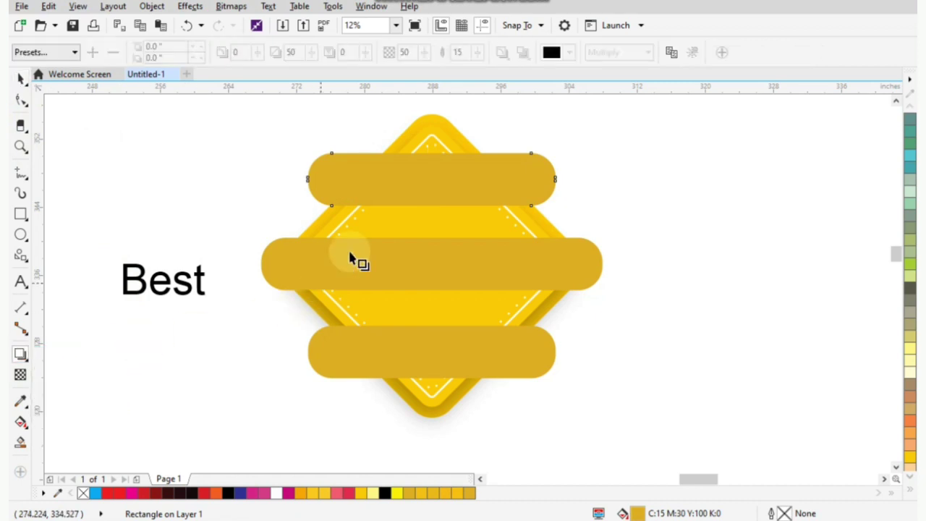
pyautogui.moveTo(430, 181); pyautogui.dragTo(431, 212)
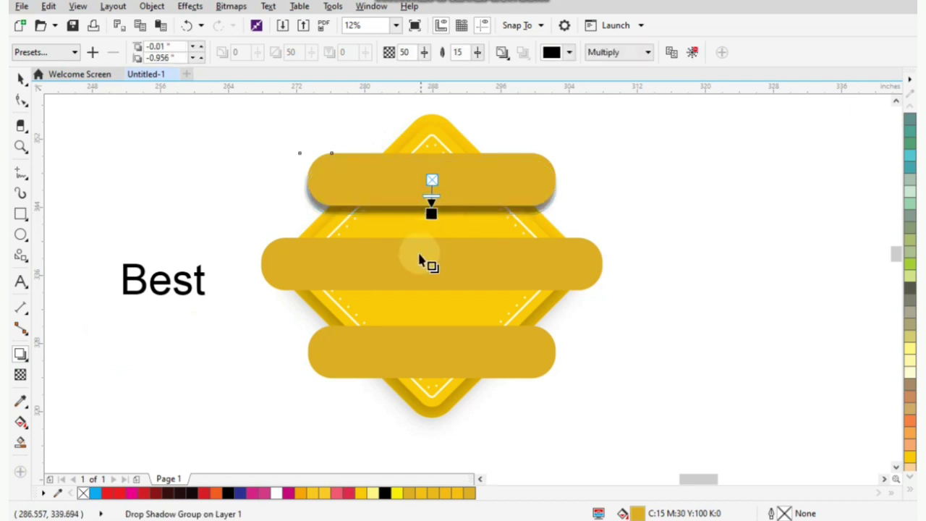
pyautogui.moveTo(431, 197); pyautogui.dragTo(431, 187)
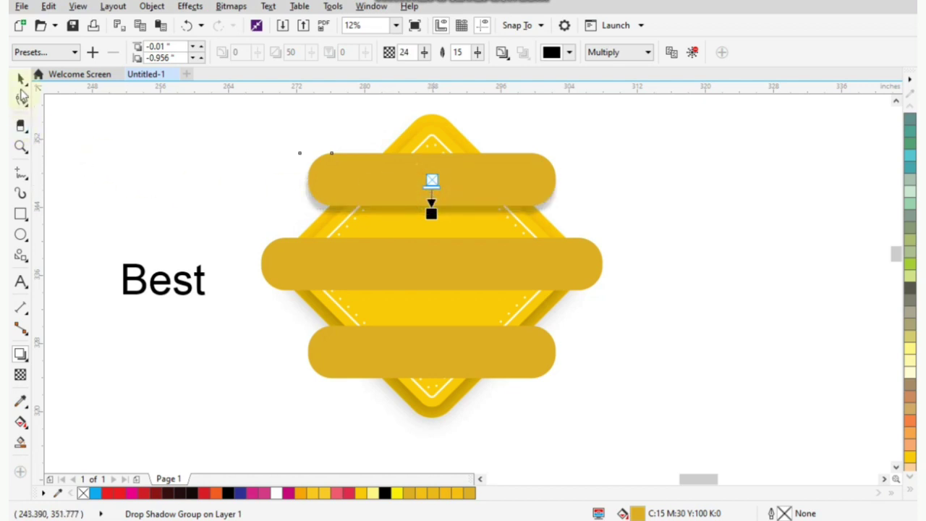
pyautogui.press('space')
# Copy the upper bar's drop shadow to the middle bar
pyautogui.click(315, 264)
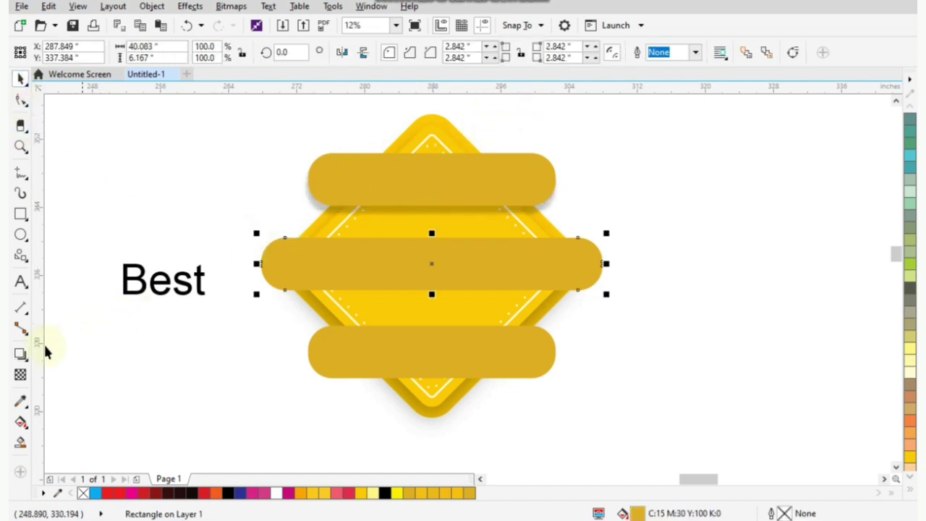
pyautogui.click(21, 353)
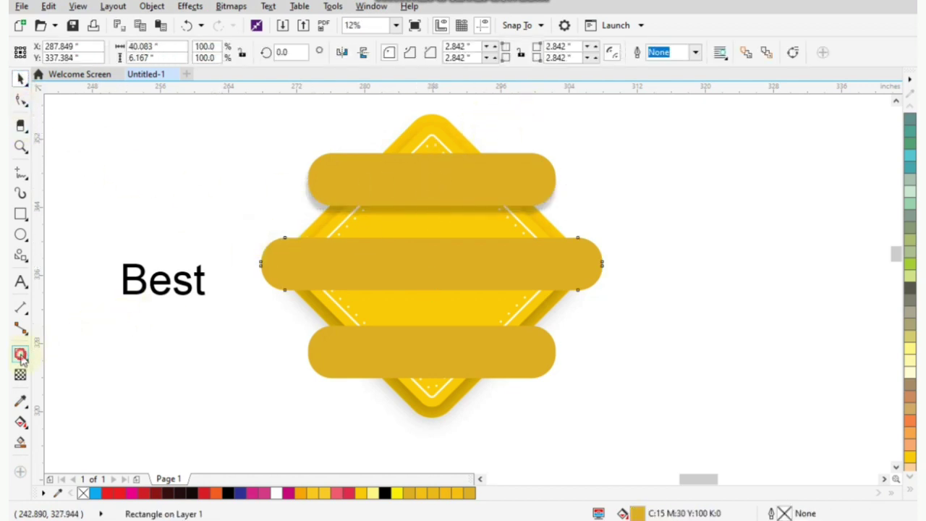
pyautogui.click(424, 211)
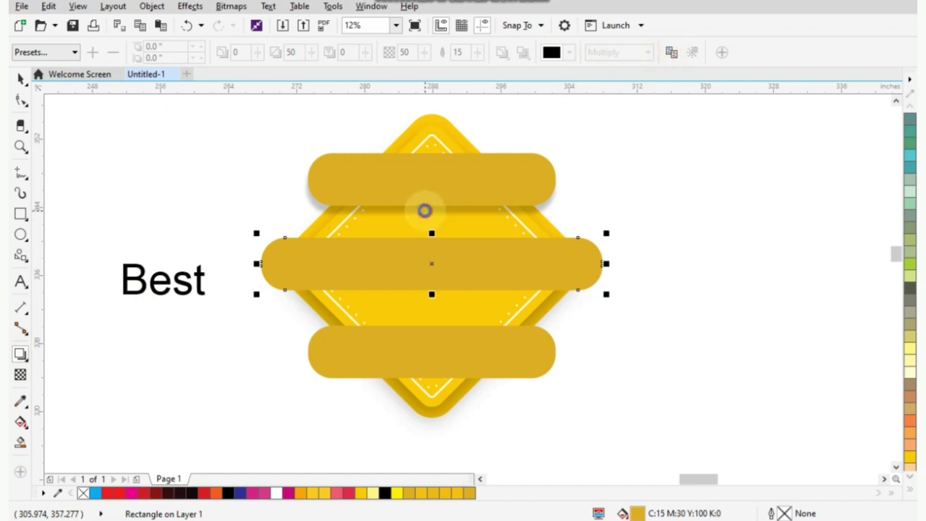
# Copy the middle bar's drop shadow to the lower bar
pyautogui.click(419, 345)
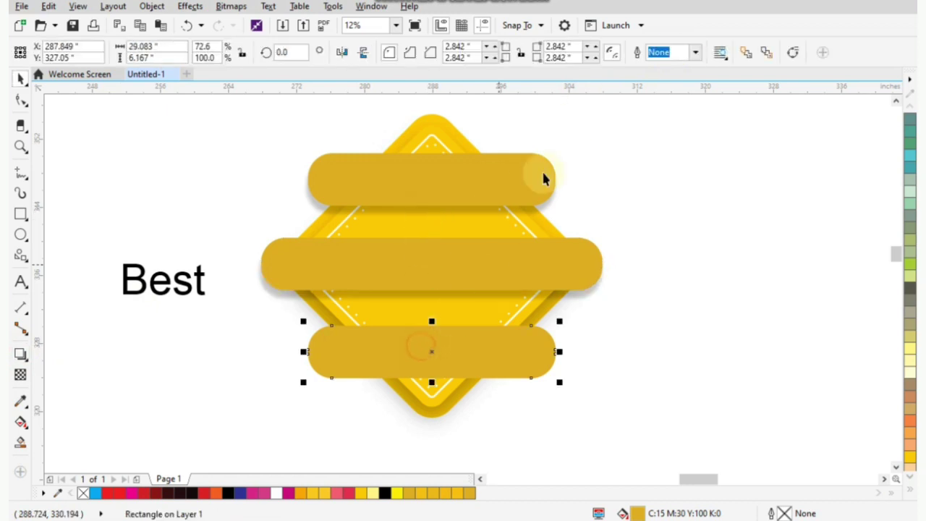
pyautogui.click(22, 354)
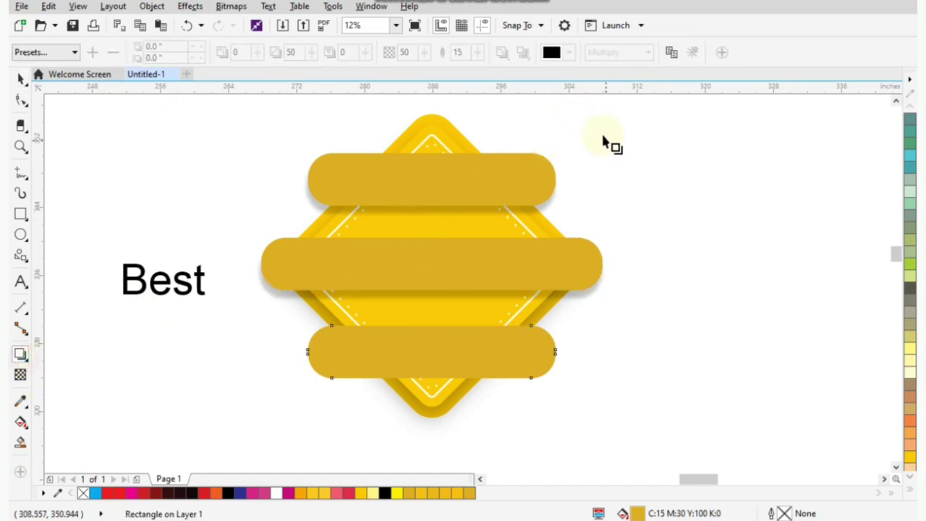
pyautogui.click(433, 296)
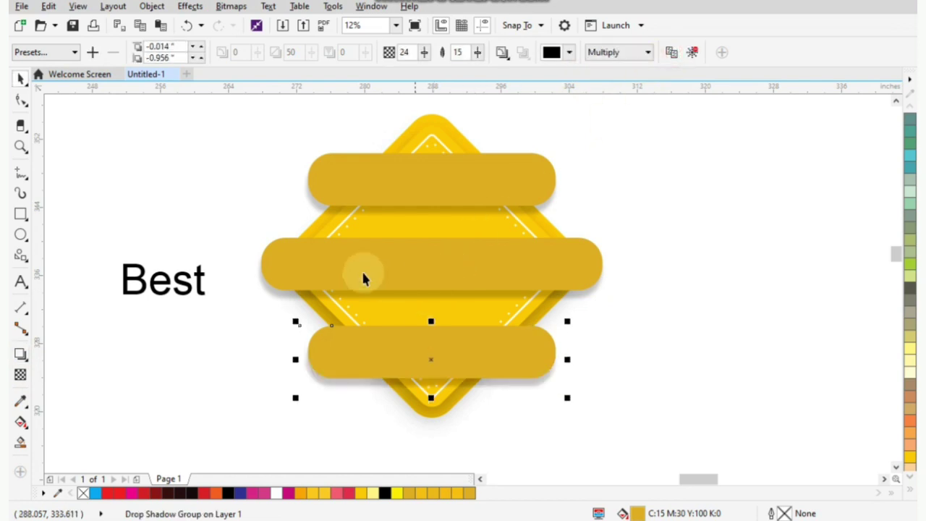
# Change the font of the text "Best" to Banana Yeti ExtraBold
pyautogui.click(186, 194)
pyautogui.click(180, 287)
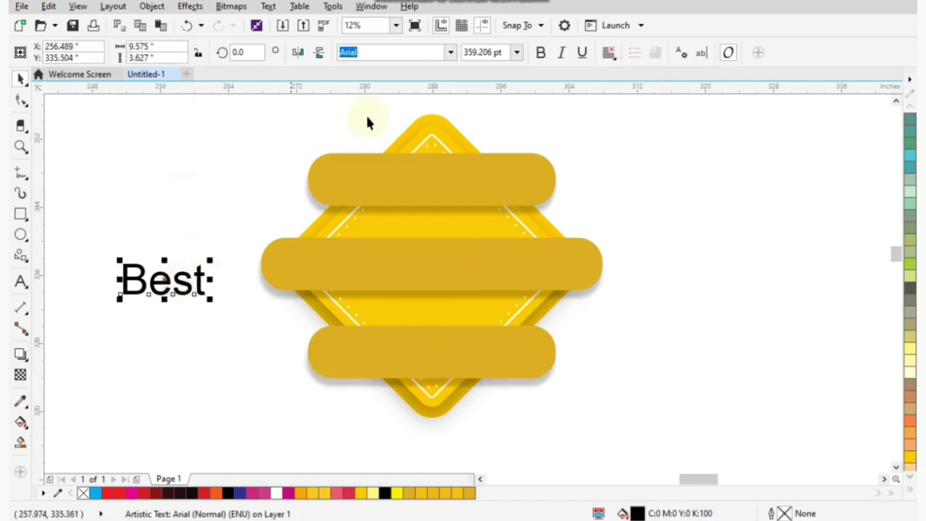
pyautogui.click(450, 52)
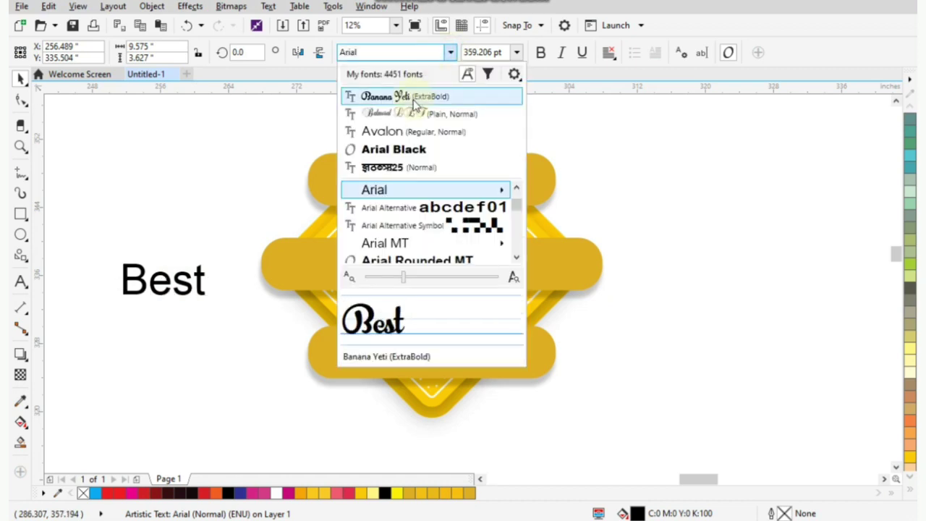
pyautogui.click(417, 97)
pyautogui.click(175, 279)
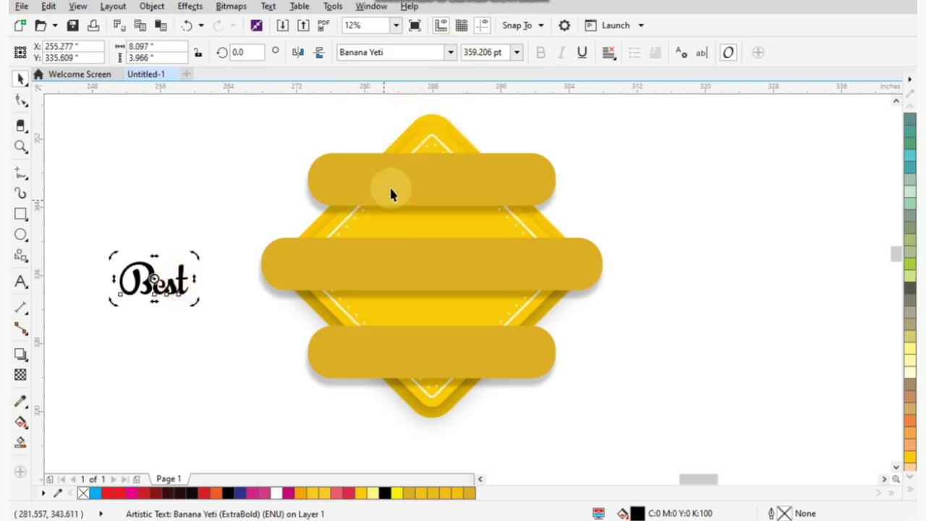
# Place the text "Best" on the upper bar, enlarged to about 377 pt with wider letter spacing
pyautogui.moveTo(172, 285); pyautogui.dragTo(483, 201)
pyautogui.click(21, 100)
pyautogui.click(21, 78)
pyautogui.click(70, 135)
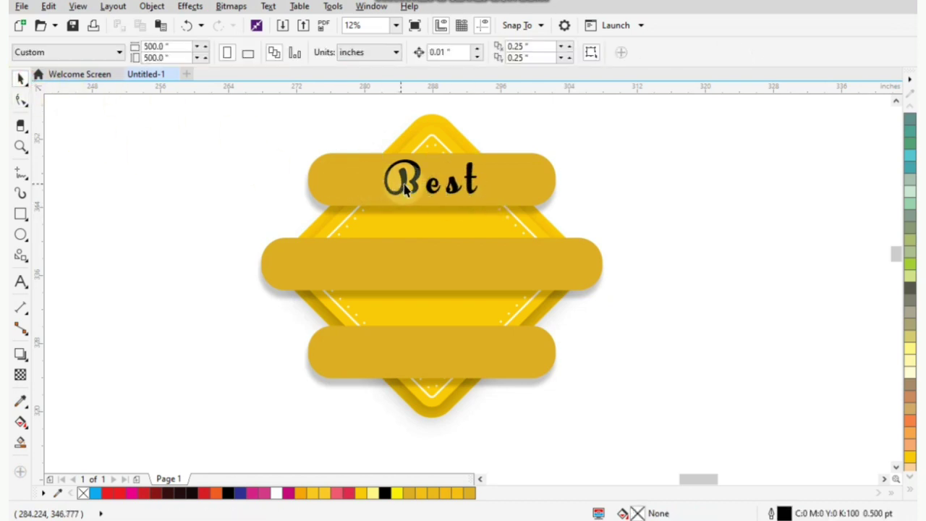
# Align the text "Best" to the centre of the upper bar and adjust its height within the bar
pyautogui.click(407, 199)
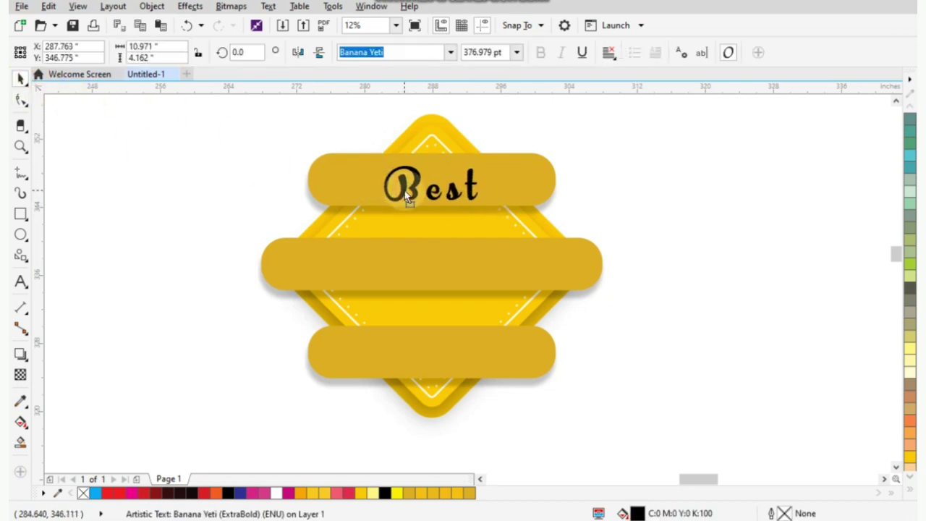
pyautogui.keyDown('shift'); pyautogui.click(340, 160); pyautogui.keyUp('shift')
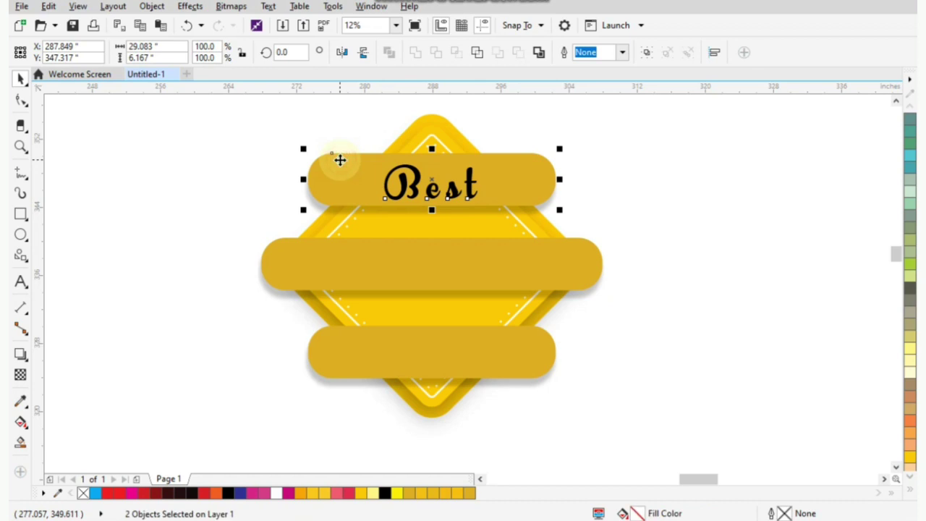
pyautogui.click(21, 78)
pyautogui.click(343, 197)
pyautogui.click(239, 205)
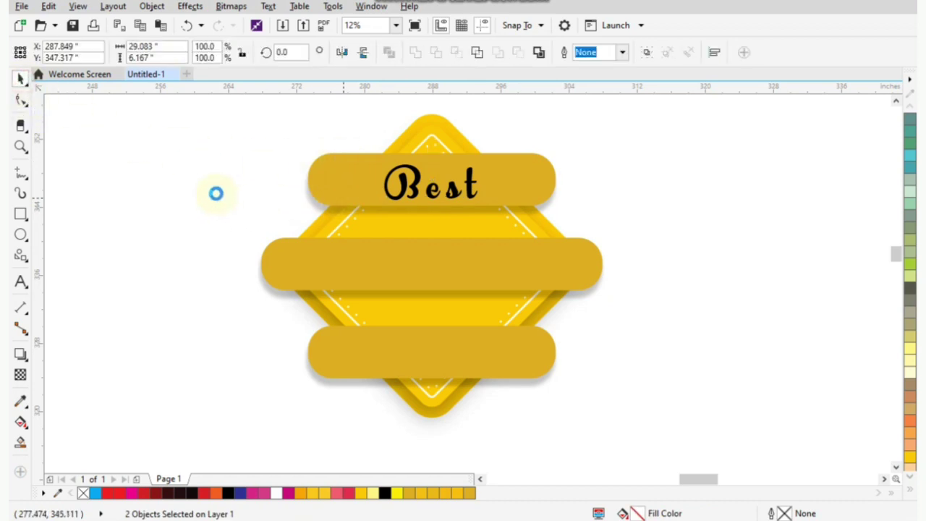
pyautogui.click(216, 194)
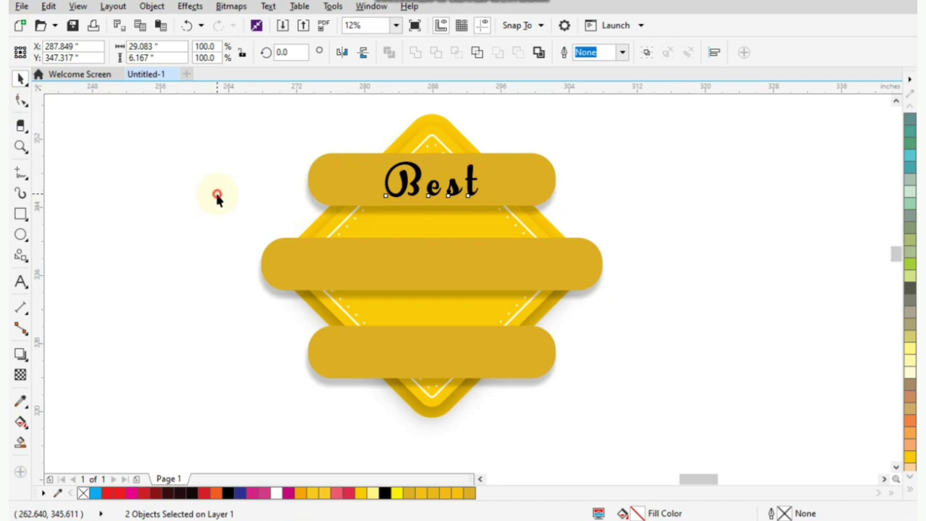
# Place a copy of the text "Best" on the middle bar and align it to the bar's centre
pyautogui.moveTo(406, 197); pyautogui.dragTo(389, 271)
pyautogui.keyDown('shift'); pyautogui.click(309, 263); pyautogui.keyUp('shift')
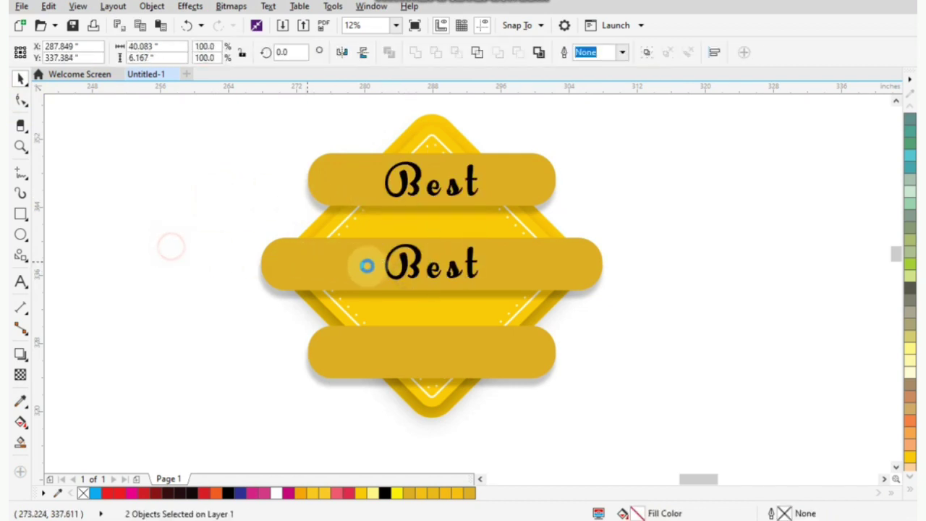
pyautogui.press('Escape')
# Replace the text on the middle bar with "Designing"
pyautogui.doubleClick(406, 267)
pyautogui.hotkey('ctrl', 'a')
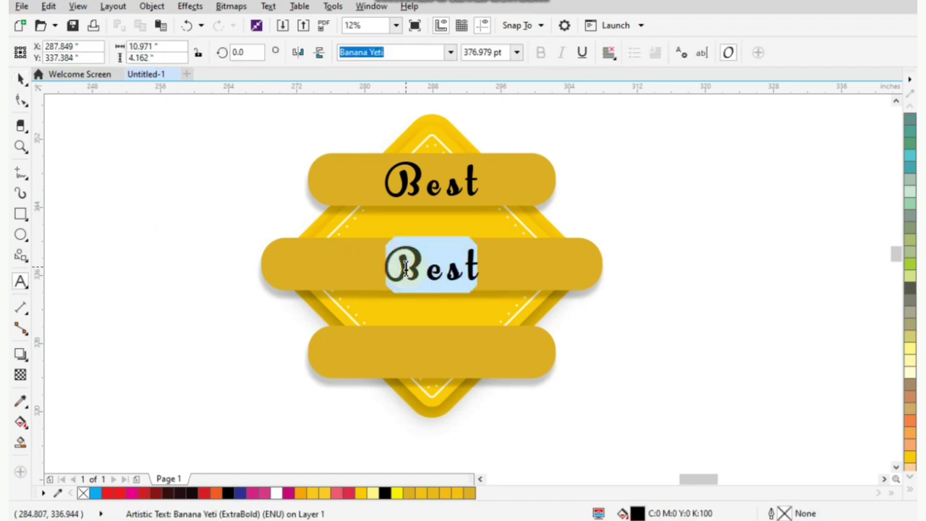
pyautogui.write('De')
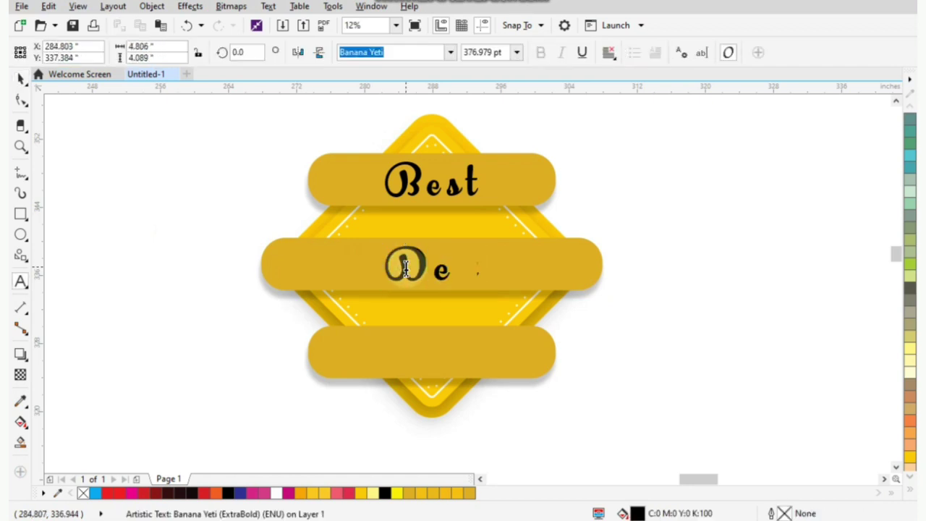
pyautogui.write('signin')
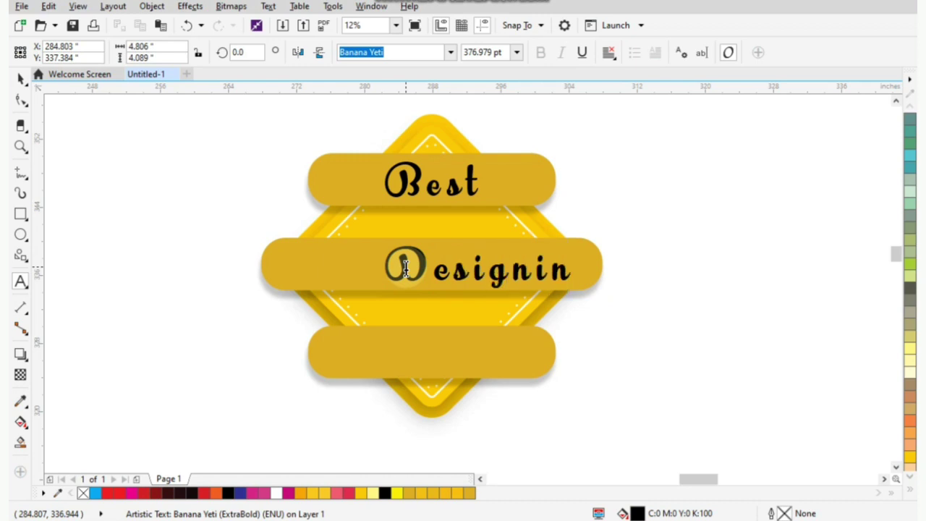
pyautogui.write('g')
pyautogui.click(20, 77)
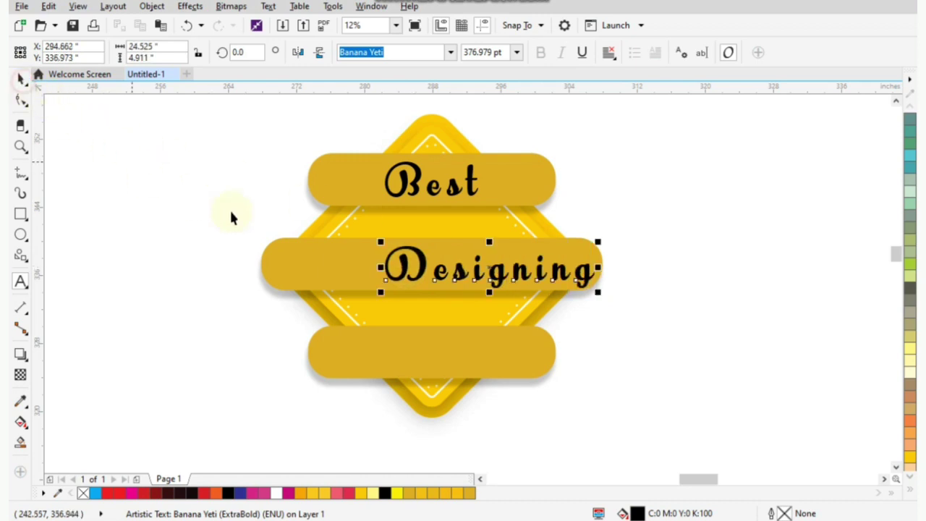
# Centre the text "Designing" horizontally on the middle bar
pyautogui.keyDown('shift'); pyautogui.click(293, 259); pyautogui.keyUp('shift')
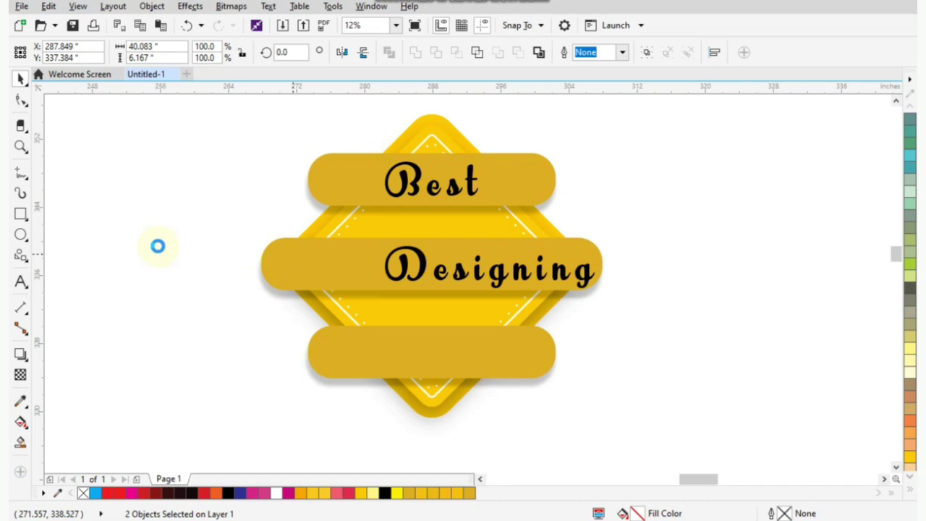
pyautogui.press('c')
pyautogui.click(158, 246)
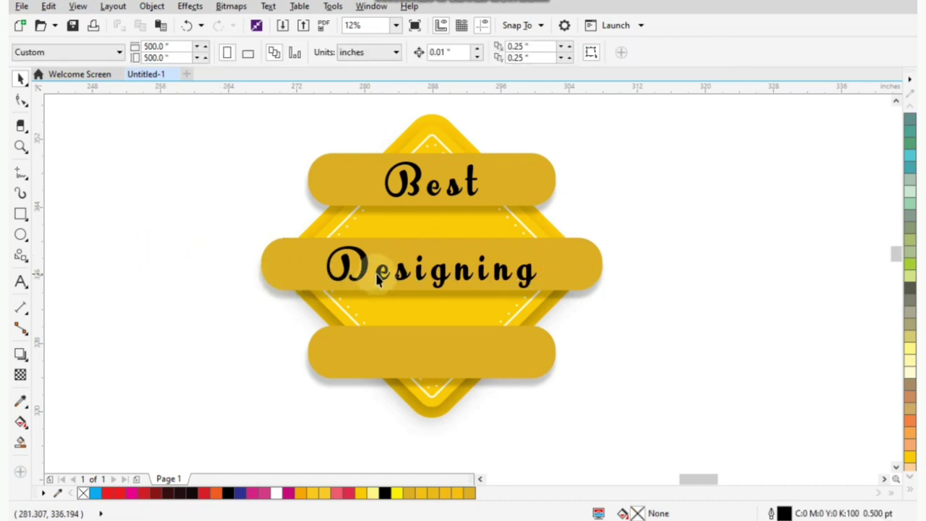
# Copy the text "Designing" onto the lower bar and change the copy to "Work"
pyautogui.moveTo(377, 281); pyautogui.dragTo(362, 360)
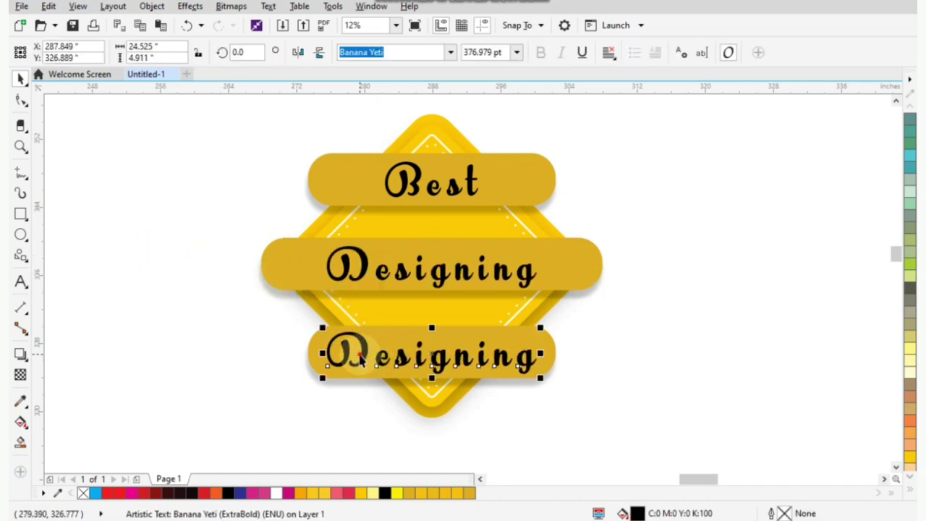
pyautogui.click(361, 358)
pyautogui.doubleClick(364, 353)
pyautogui.hotkey('ctrl', 'a')
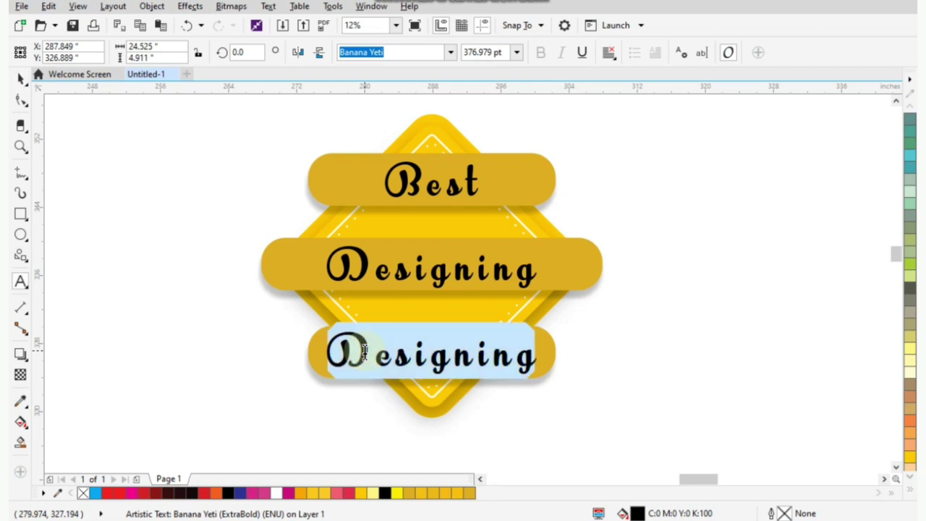
pyautogui.write('Work')
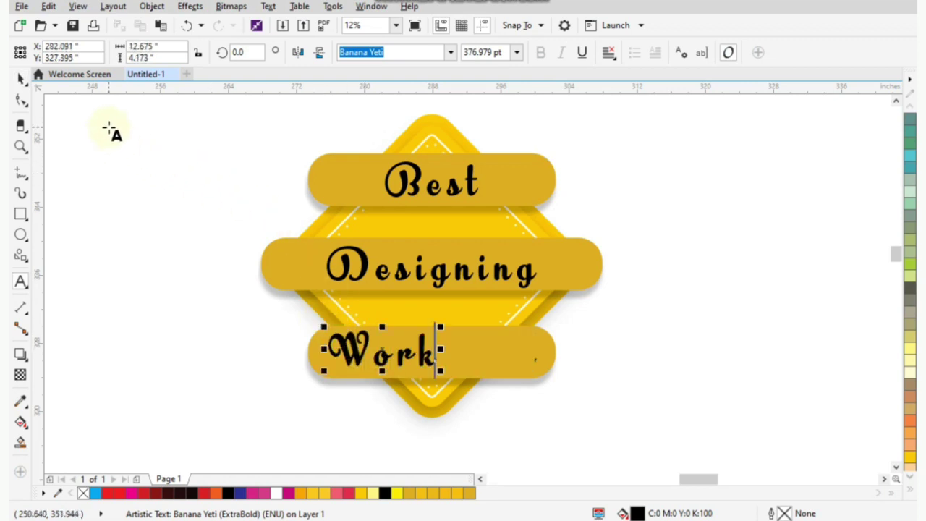
pyautogui.click(20, 78)
# Centre the text "Work" horizontally on the lower bar
pyautogui.keyDown('shift'); pyautogui.click(465, 328); pyautogui.keyUp('shift')
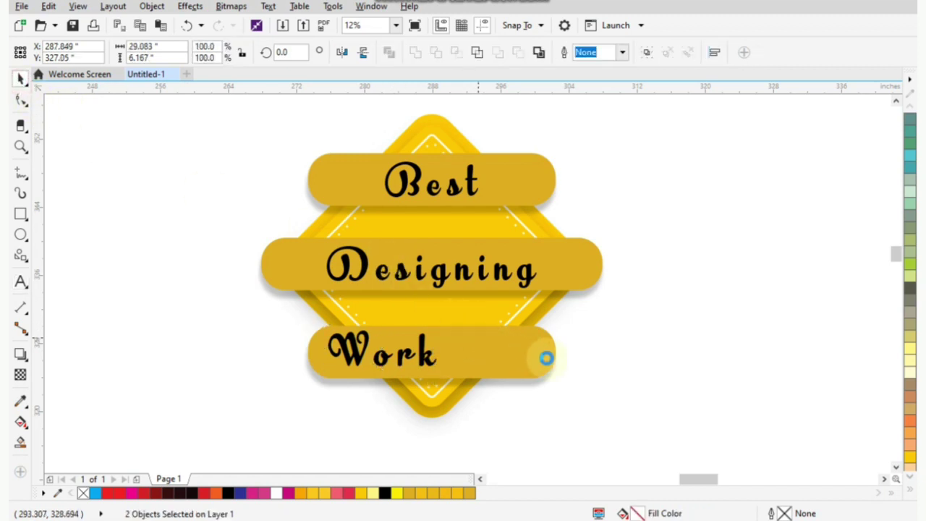
pyautogui.press('c')
pyautogui.click(642, 370)
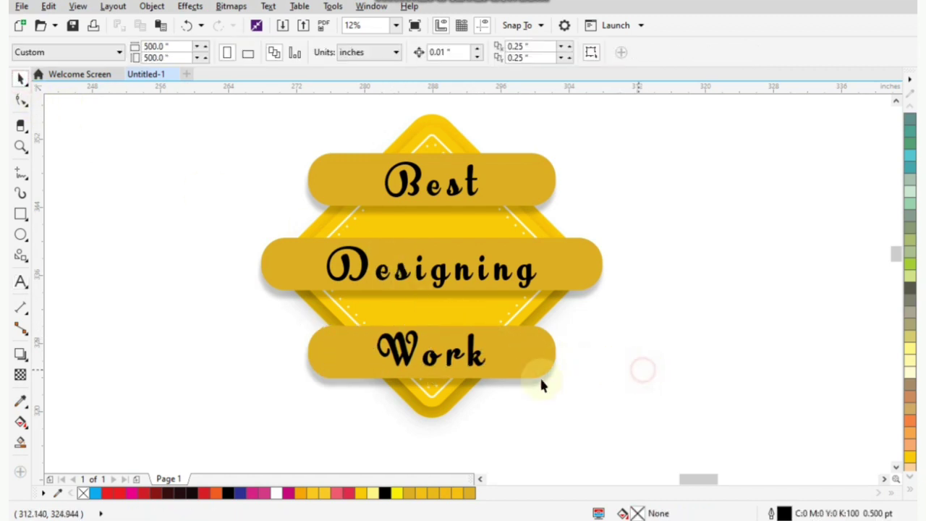
# Group all the diamond badge's shapes, bars and texts into one object
pyautogui.scroll(-1, 409, 302)
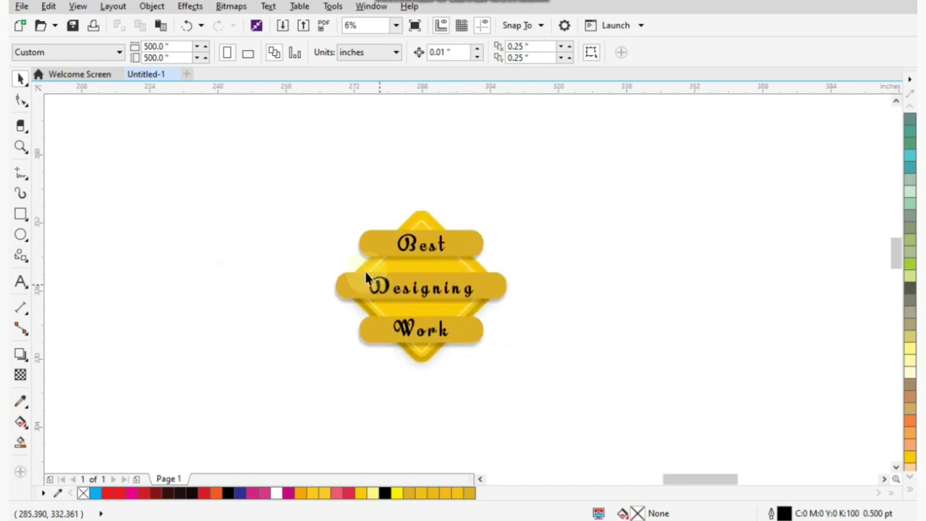
pyautogui.moveTo(269, 169); pyautogui.dragTo(547, 407)
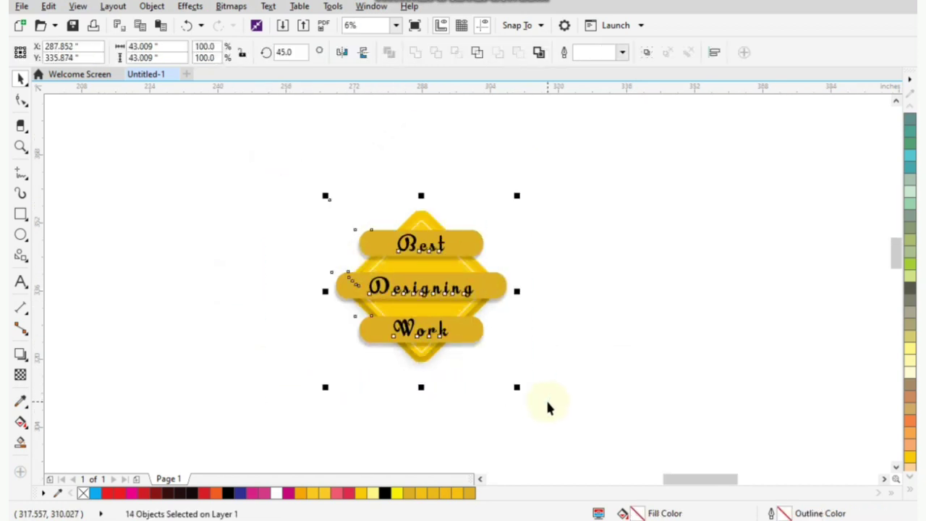
pyautogui.hotkey('ctrl', 'g')
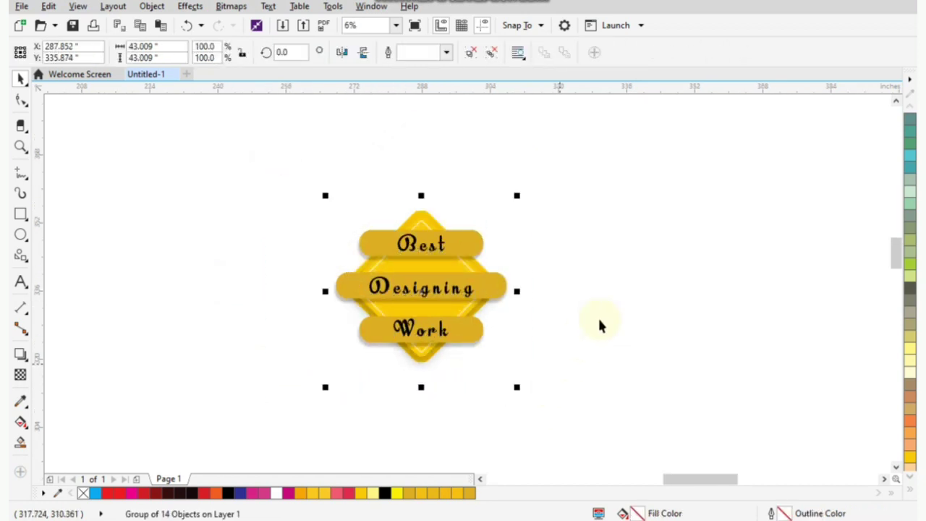
pyautogui.click(606, 313)
# Draw a five-pointed star about 33.8 by 32.1 inches in the empty area beside the finished badge
pyautogui.click(884, 479)
pyautogui.click(885, 479)
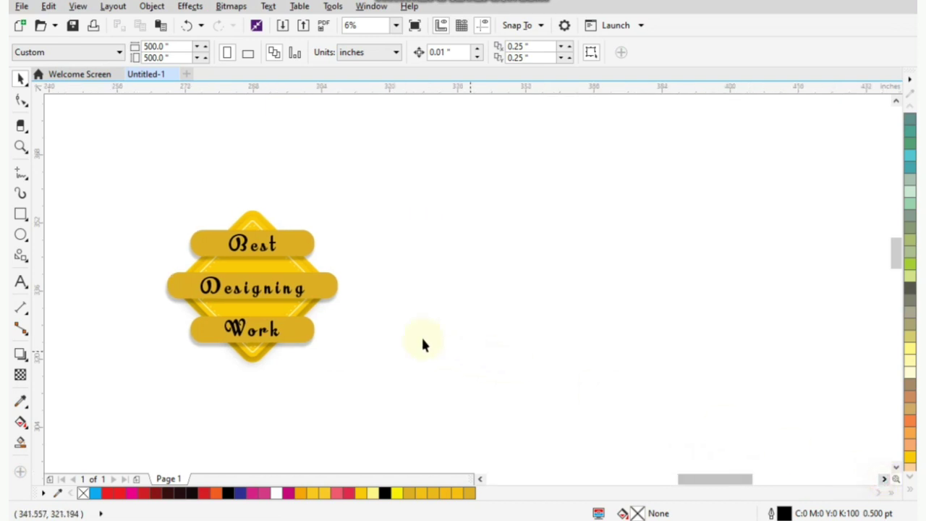
pyautogui.click(21, 256)
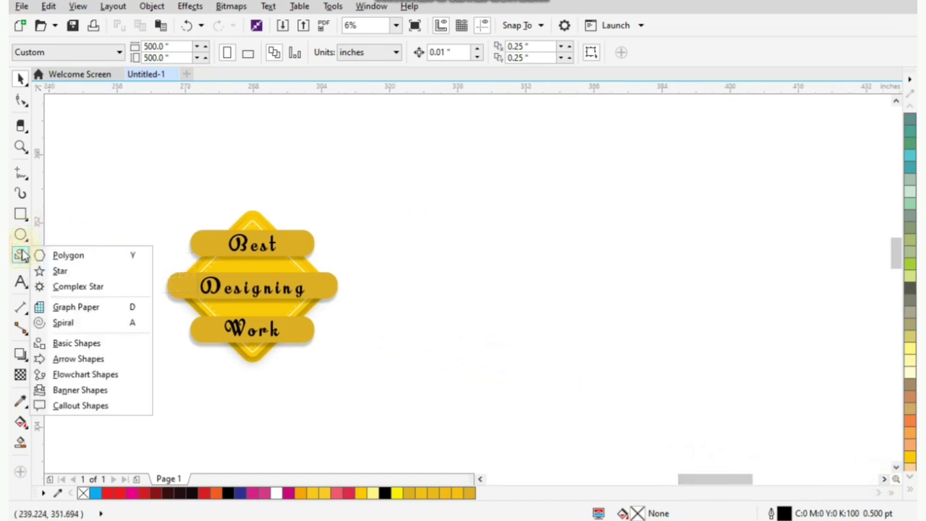
pyautogui.click(64, 271)
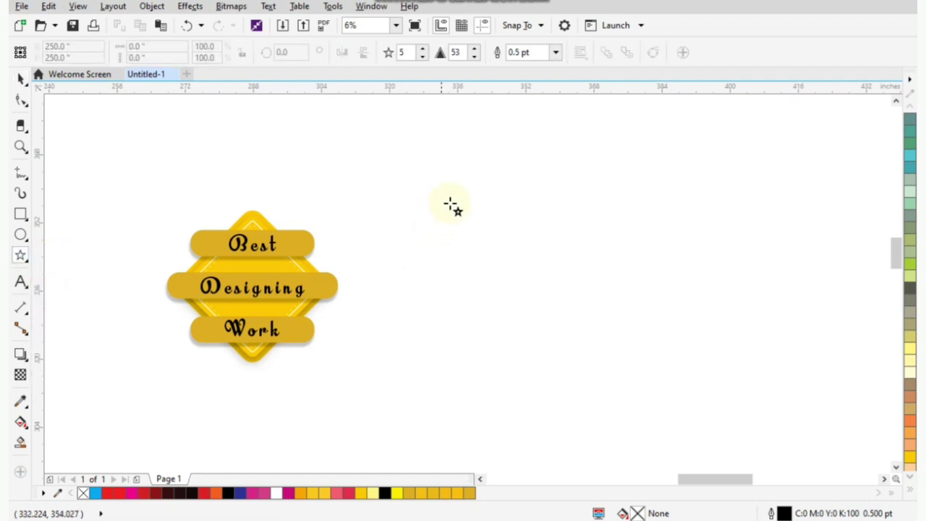
pyautogui.moveTo(471, 209); pyautogui.dragTo(606, 369)
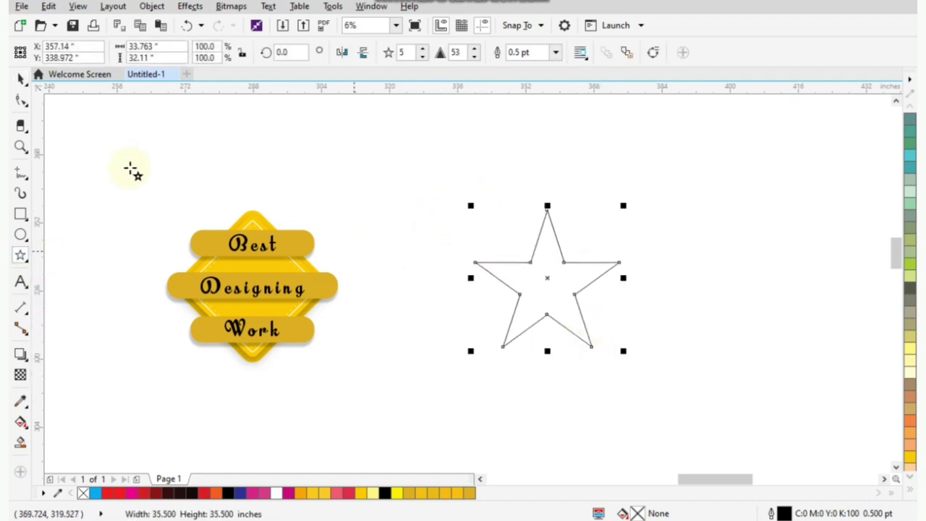
# Increase the star's number of points to 16
pyautogui.click(21, 78)
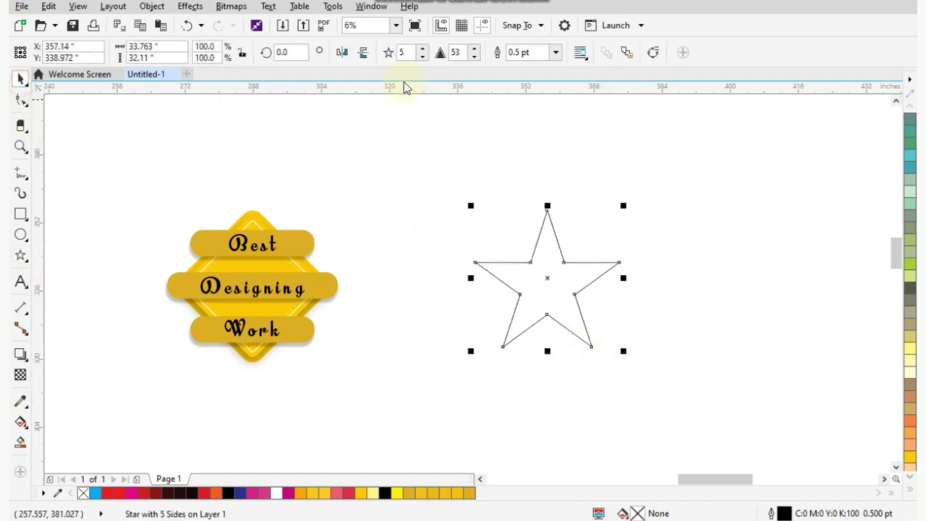
pyautogui.click(422, 48)
pyautogui.click(422, 48)
pyautogui.click(422, 48)
pyautogui.click(422, 49)
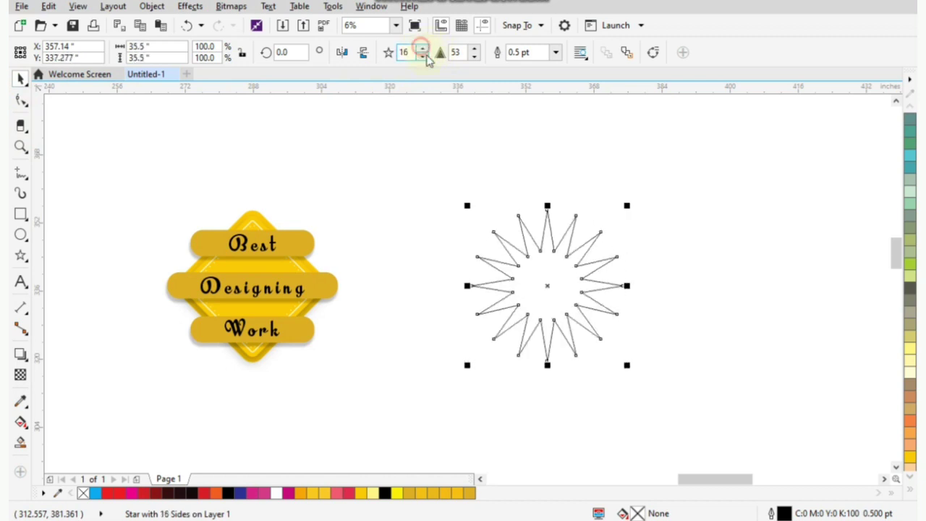
# Reduce the 16-point star's sharpness to 7 and deselect it
pyautogui.click(476, 56)
pyautogui.click(475, 57)
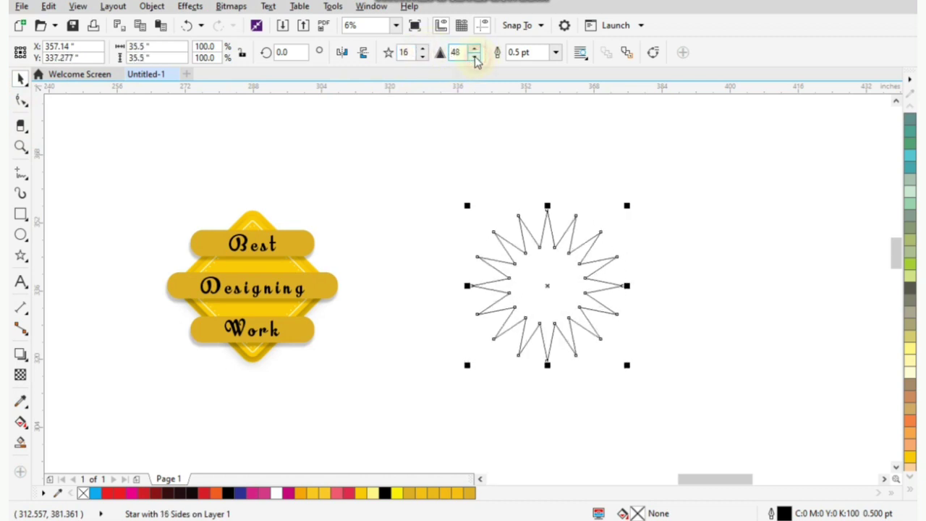
pyautogui.moveTo(475, 62)
pyautogui.mouseDown()
pyautogui.moveTo(477, 73)
pyautogui.moveTo(476, 64)
pyautogui.mouseUp()
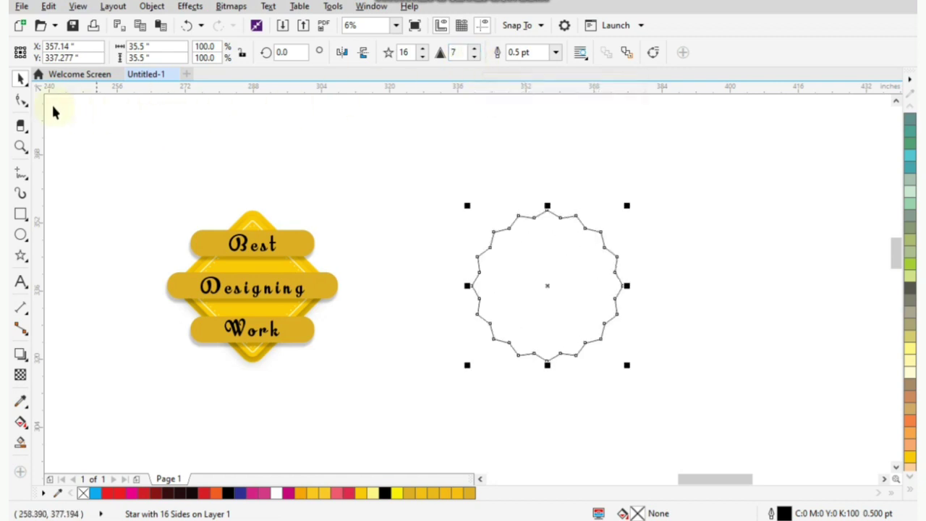
pyautogui.click(276, 143)
pyautogui.click(528, 252)
pyautogui.click(448, 253)
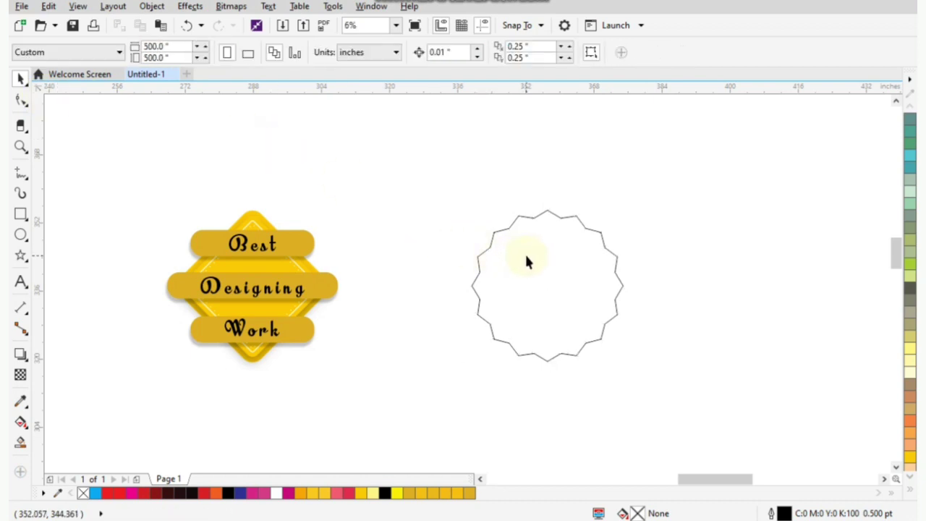
# Move the star closer to the finished diamond badge and increase its number of points to 17
pyautogui.moveTo(527, 262); pyautogui.dragTo(484, 262)
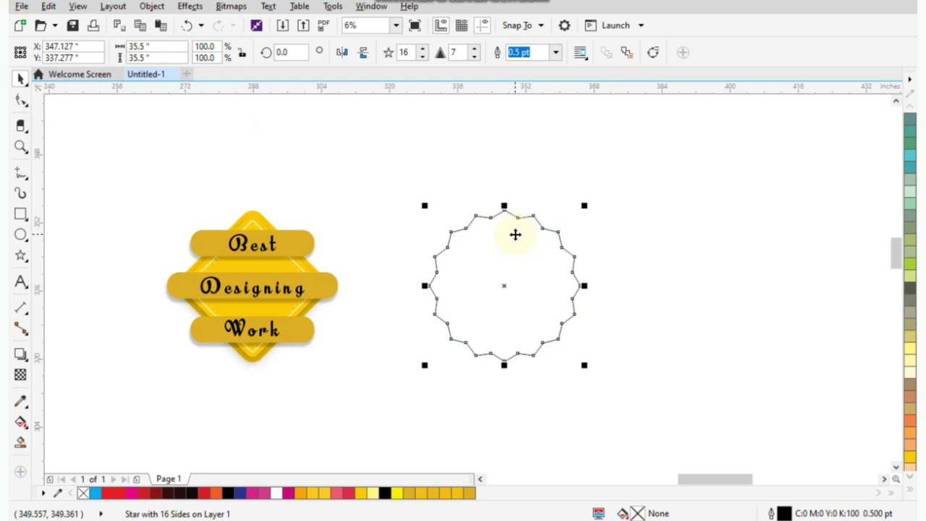
pyautogui.scroll(1, 515, 235)
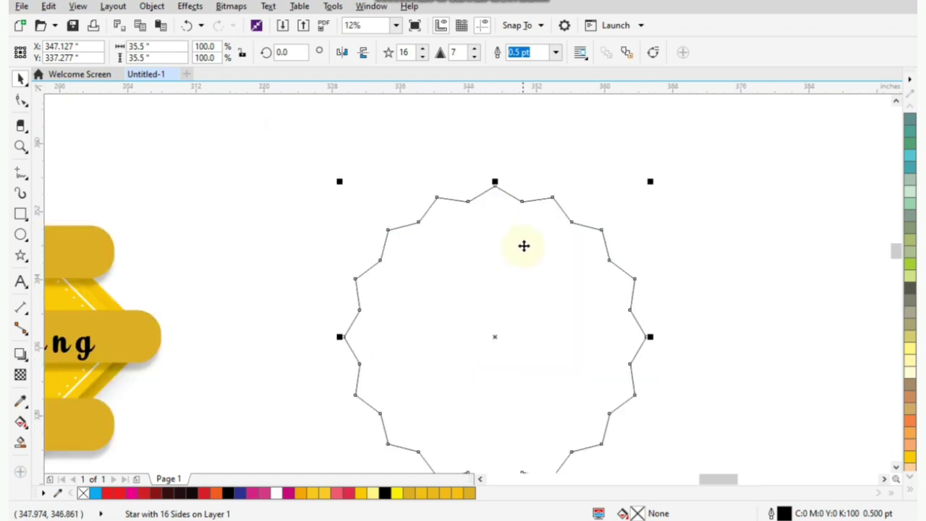
pyautogui.click(896, 468)
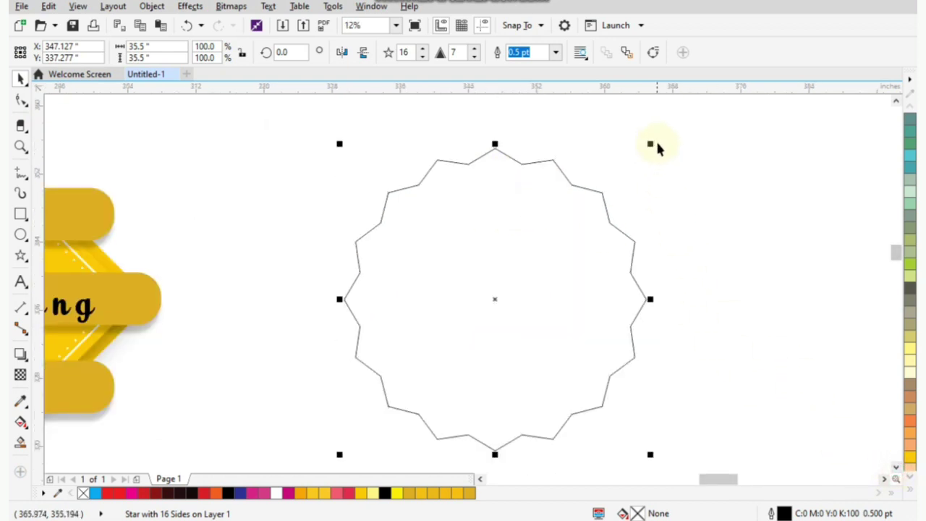
pyautogui.moveTo(654, 144); pyautogui.dragTo(656, 144)
pyautogui.click(423, 49)
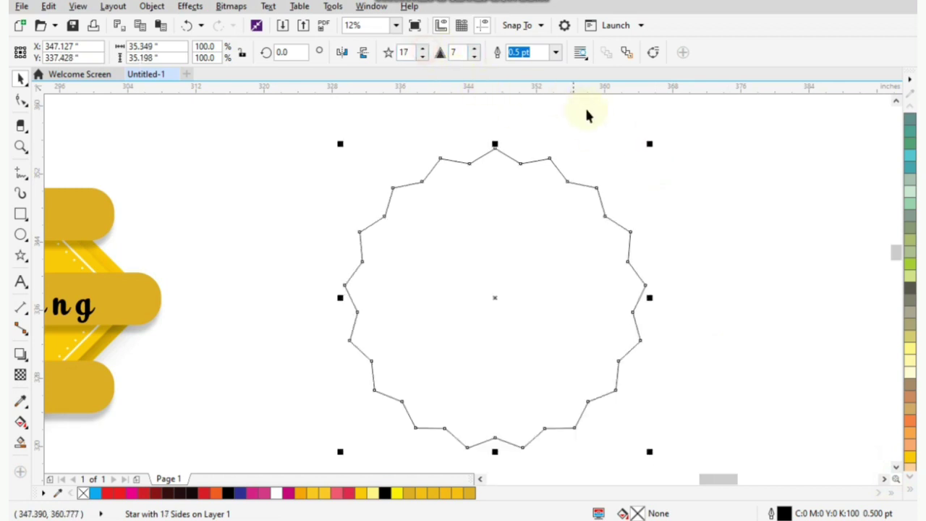
# Add a single-step inside contour with an offset of about 2.25 inches to the star and break the contour group apart
pyautogui.click(20, 354)
pyautogui.click(54, 370)
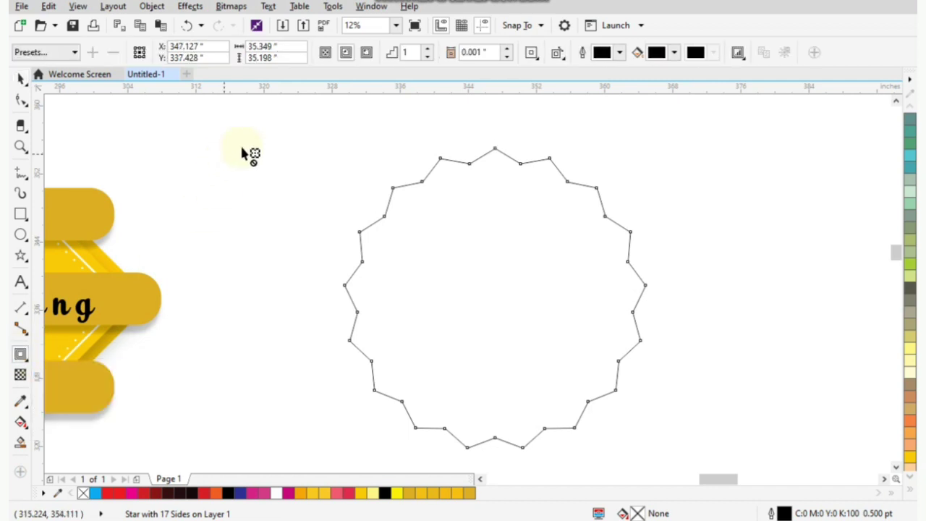
pyautogui.click(345, 52)
pyautogui.moveTo(494, 148); pyautogui.dragTo(495, 171)
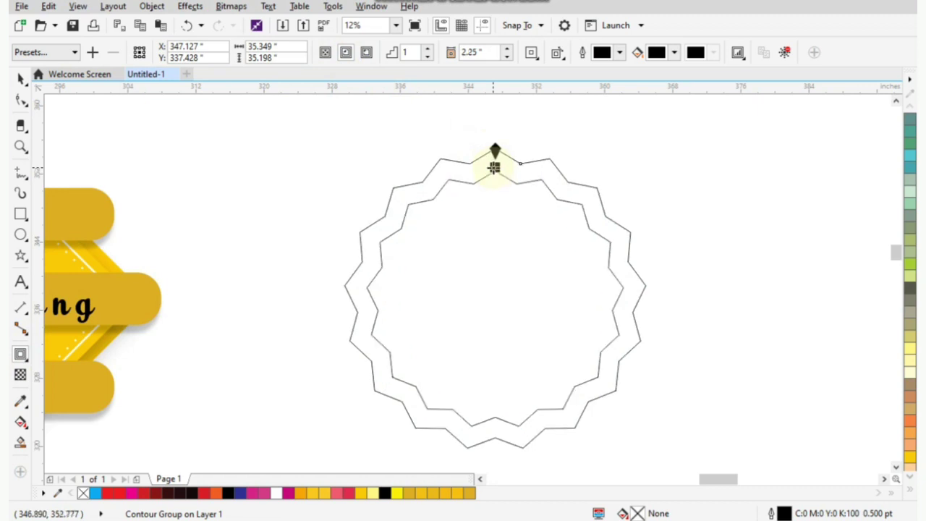
pyautogui.click(152, 6)
pyautogui.click(197, 220)
pyautogui.click(20, 78)
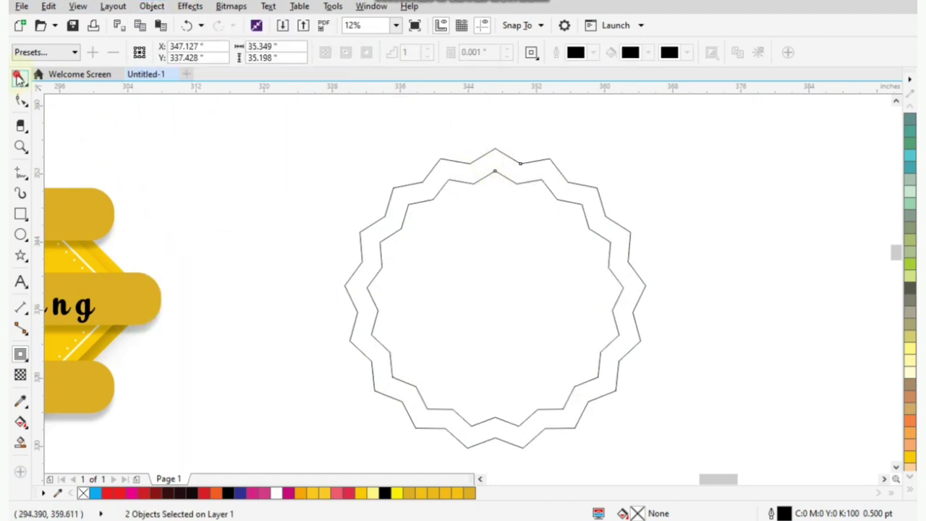
# Fill the outer star with red and darken the fill slightly to C7 M100 Y100 K2
pyautogui.click(436, 170)
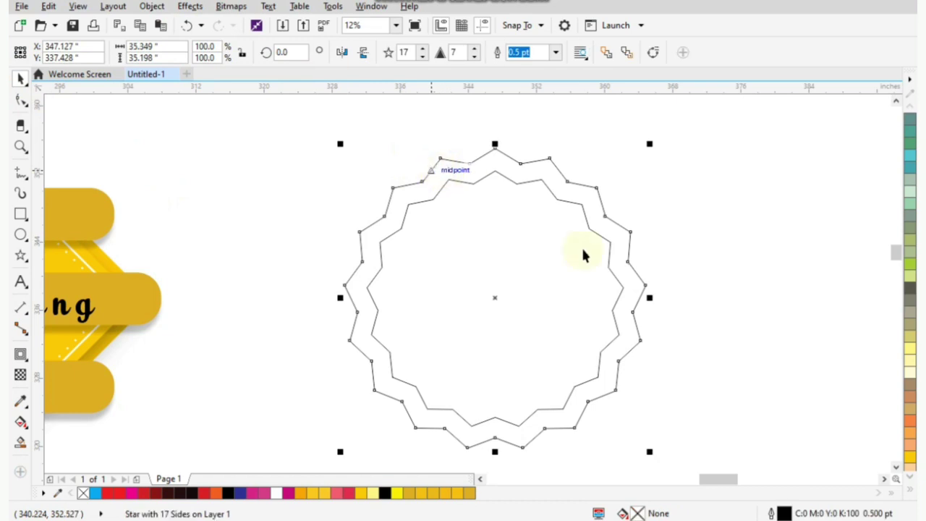
pyautogui.click(911, 493)
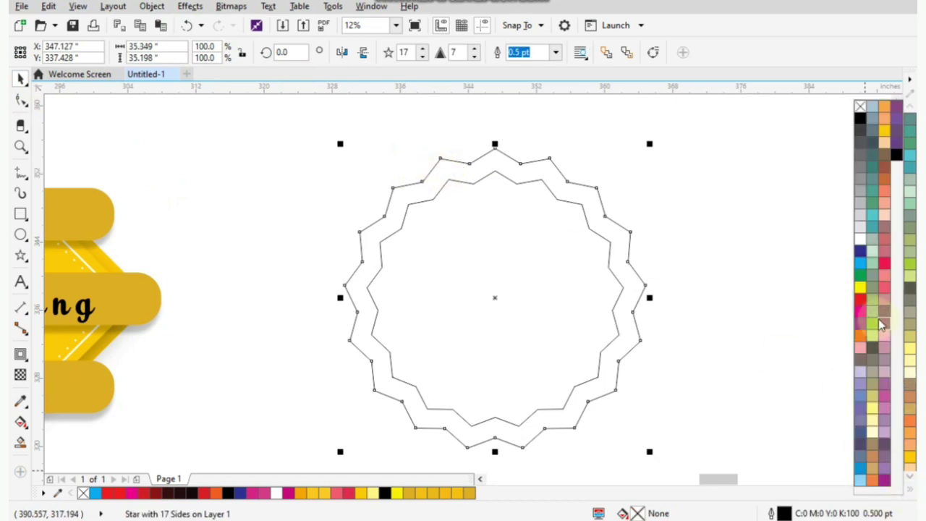
pyautogui.click(862, 307)
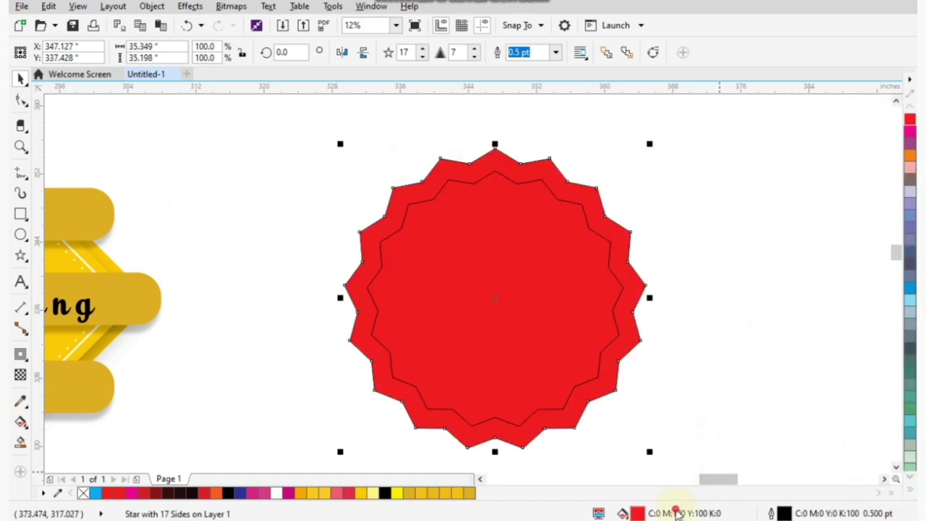
pyautogui.doubleClick(676, 512)
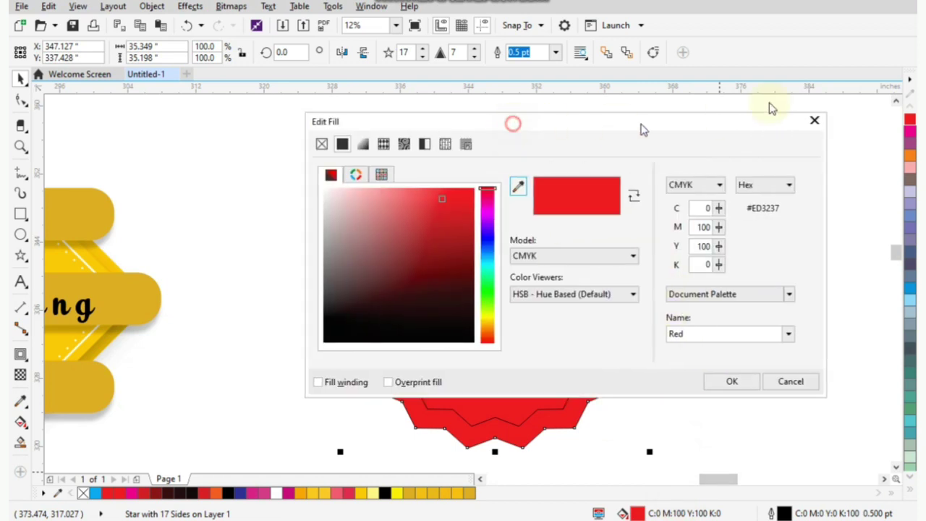
pyautogui.moveTo(513, 122); pyautogui.dragTo(792, 89)
pyautogui.moveTo(641, 180); pyautogui.dragTo(629, 177)
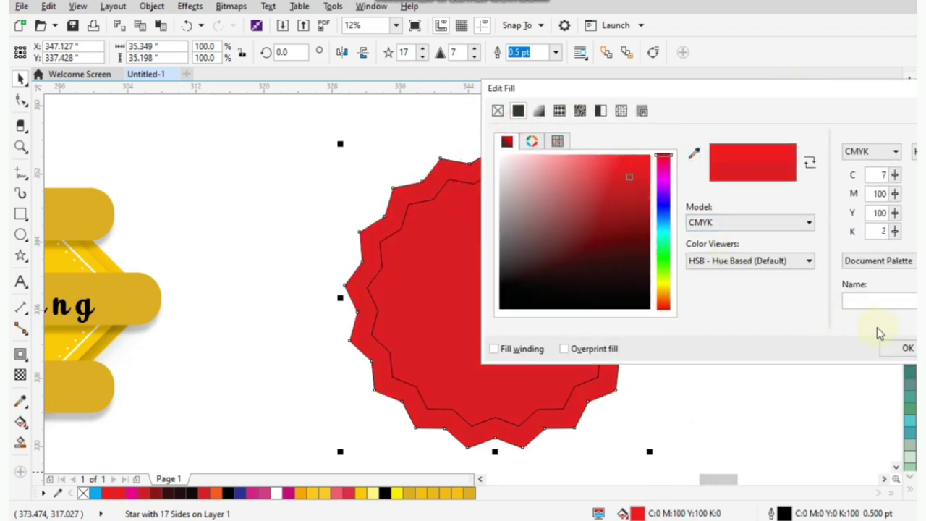
pyautogui.click(904, 349)
# Fill the inner star with red and adjust the fill to C9 M100 Y100 K2
pyautogui.click(600, 325)
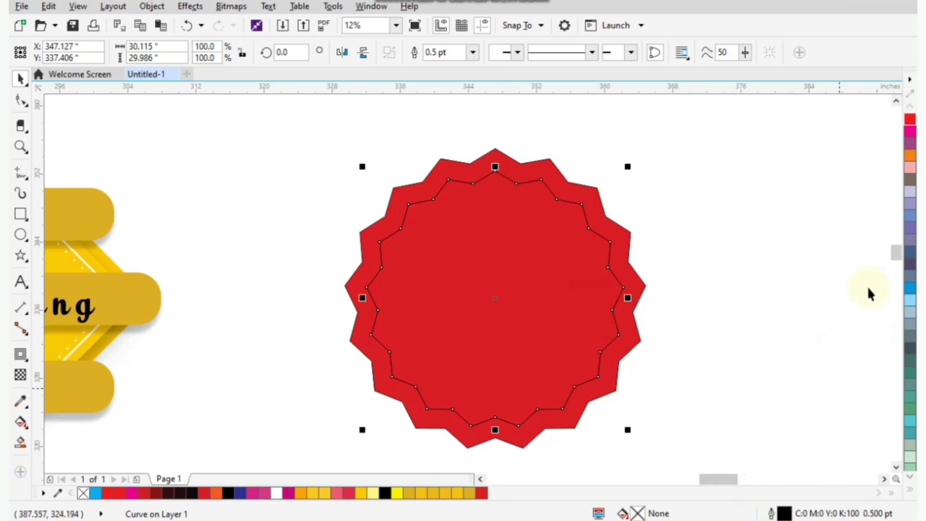
pyautogui.click(909, 120)
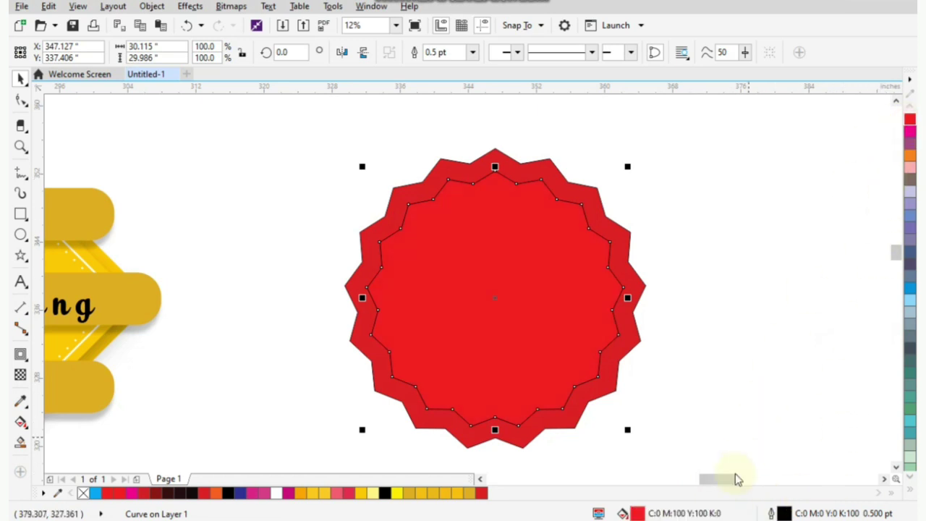
pyautogui.doubleClick(684, 510)
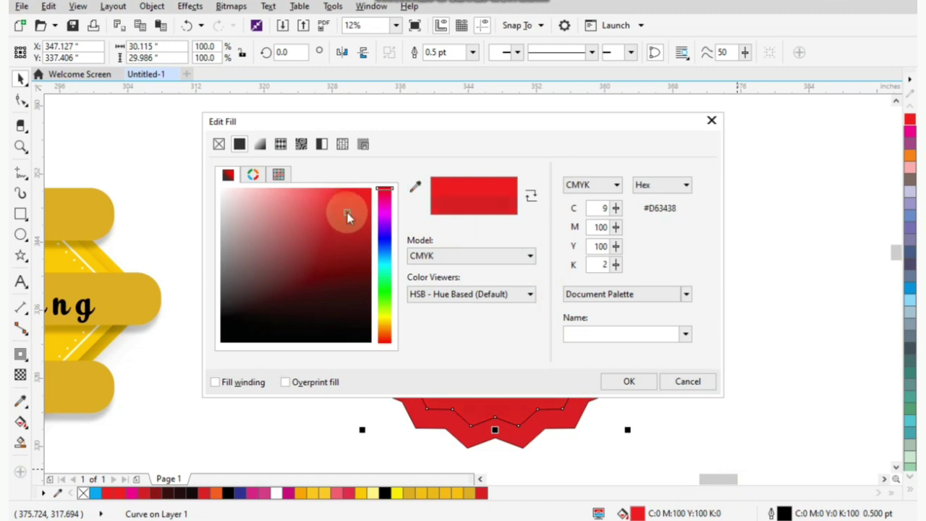
pyautogui.click(629, 382)
pyautogui.click(707, 382)
pyautogui.click(355, 296)
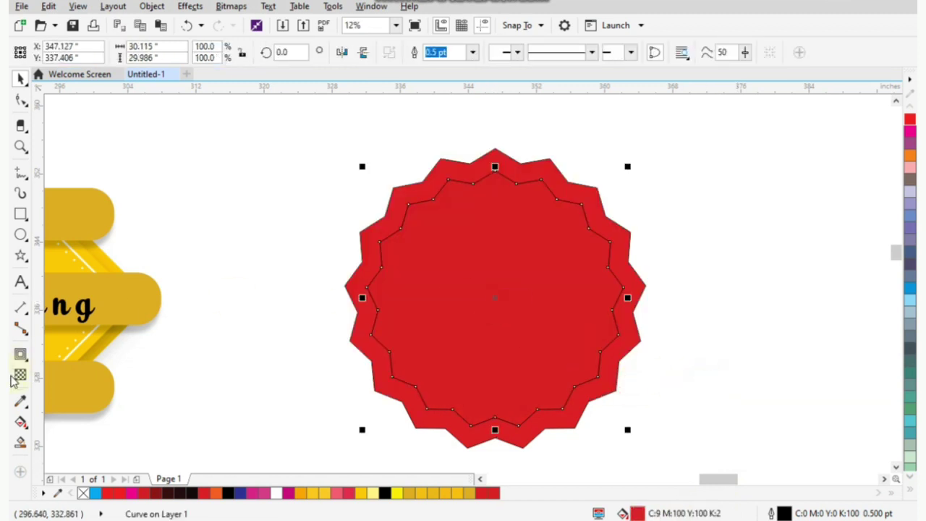
# Apply a black drop shadow to the inner star, running from its centre to its lower edge
pyautogui.click(22, 357)
pyautogui.click(60, 360)
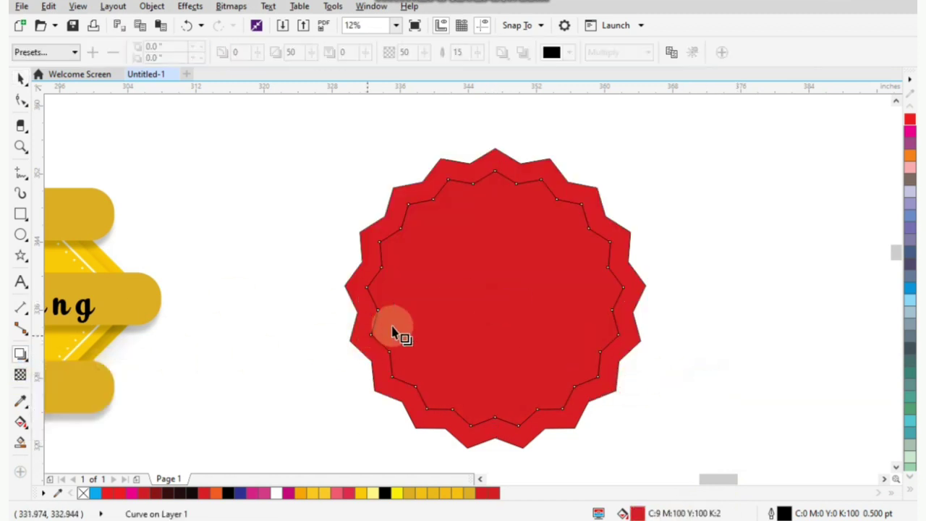
pyautogui.moveTo(495, 297); pyautogui.dragTo(498, 430)
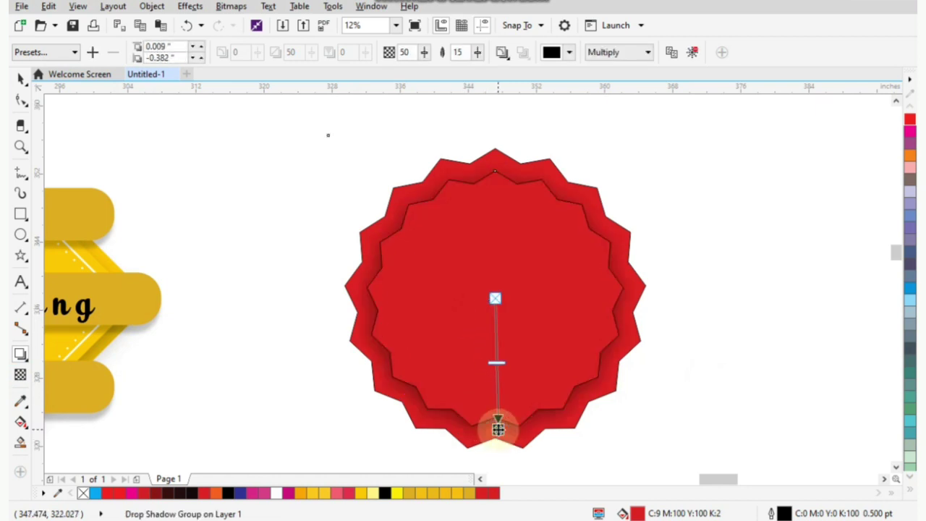
pyautogui.click(20, 77)
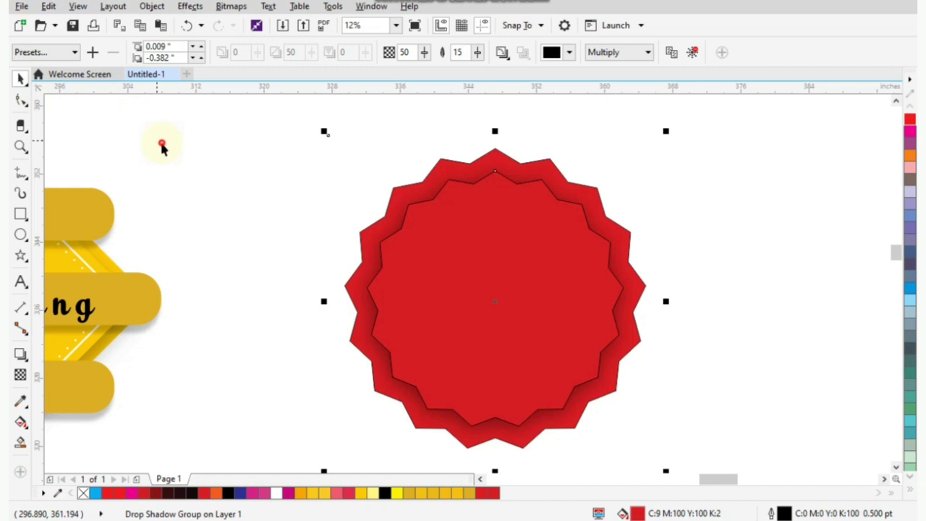
# Remove the black outlines from both red stars and deselect them
pyautogui.click(403, 220)
pyautogui.press('Escape')
pyautogui.click(451, 172)
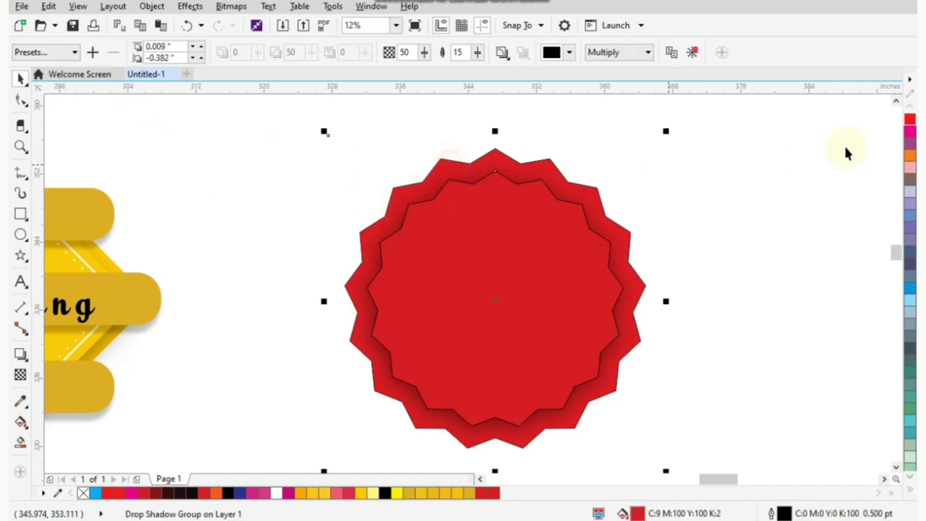
pyautogui.click(910, 493)
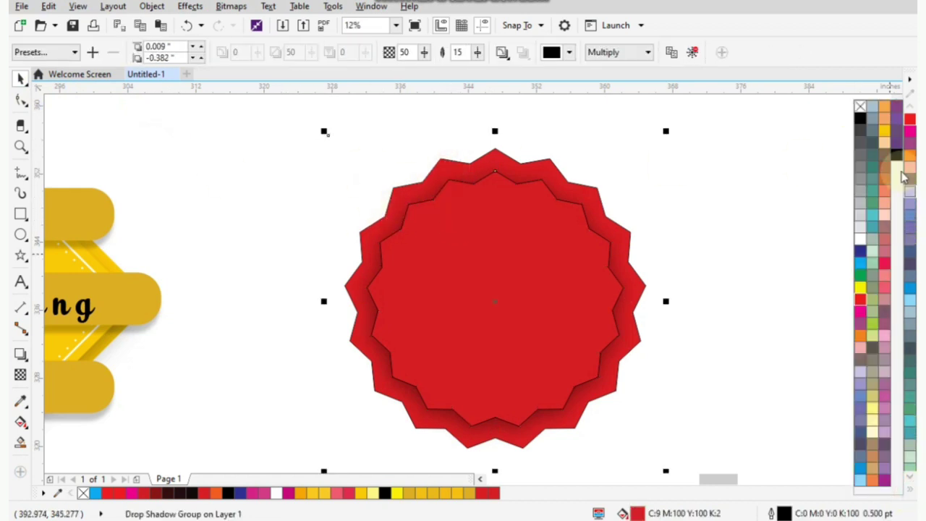
pyautogui.click(860, 114)
pyautogui.click(725, 154)
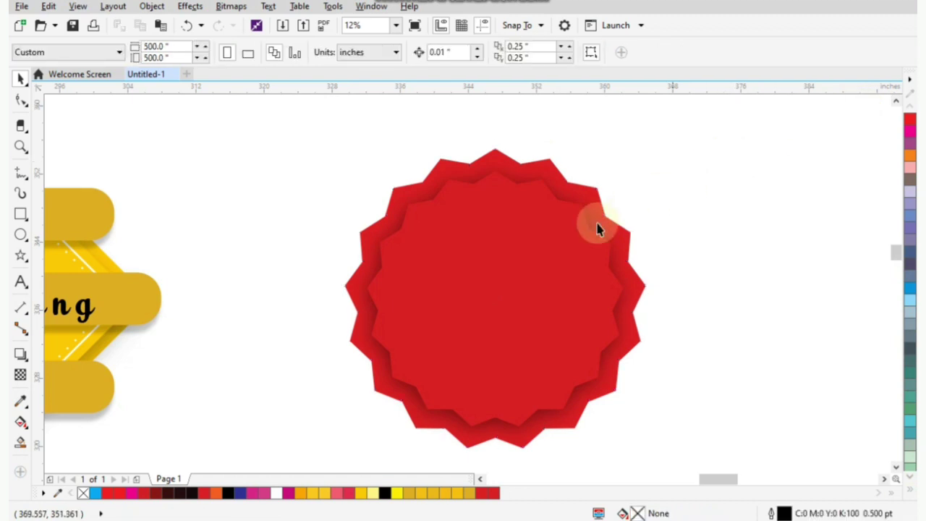
# Draw a circle about 24.9 inches in diameter and align its centre with the inner star
pyautogui.click(576, 230)
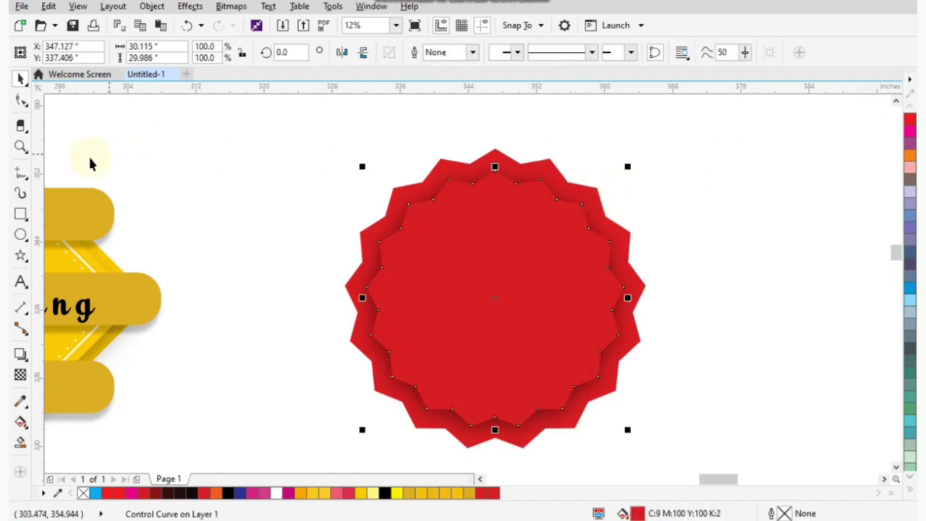
pyautogui.click(20, 233)
pyautogui.moveTo(335, 197); pyautogui.dragTo(549, 396)
pyautogui.click(20, 78)
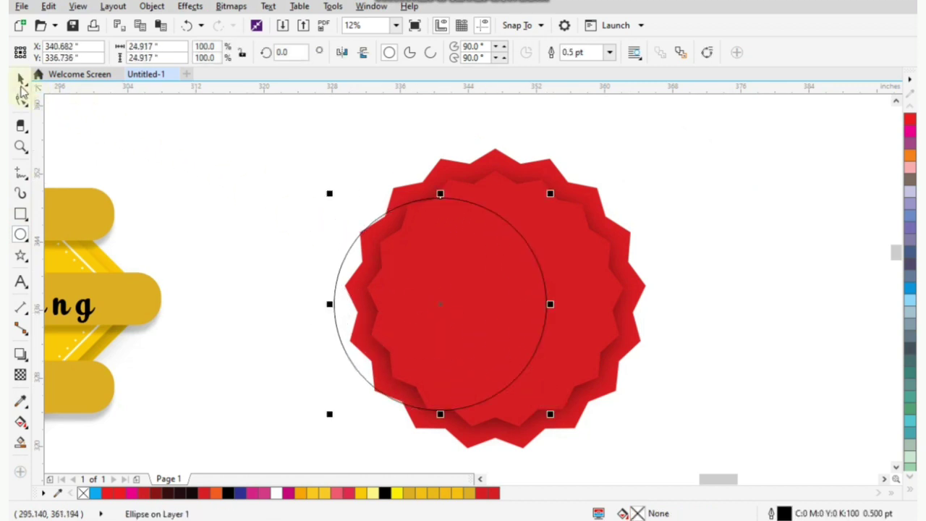
pyautogui.keyDown('shift'); pyautogui.click(500, 189); pyautogui.keyUp('shift')
pyautogui.press('c')
pyautogui.press('e')
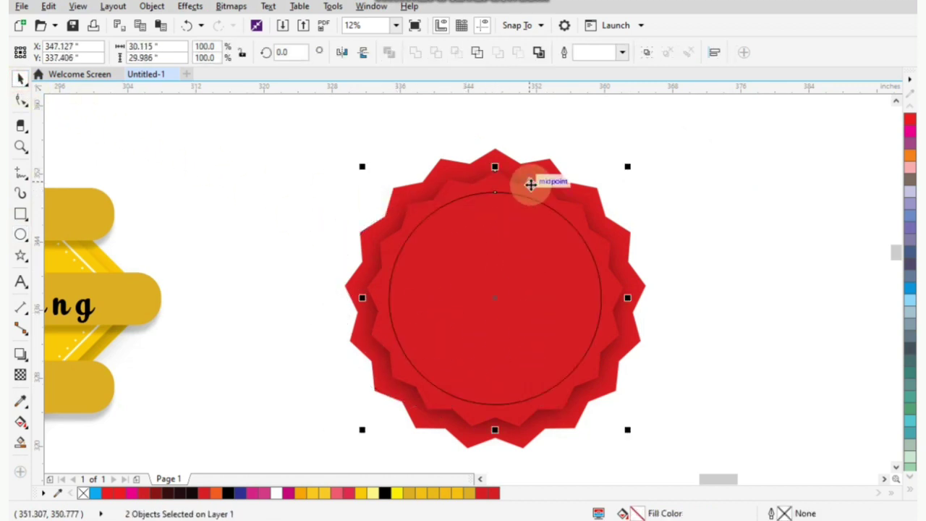
pyautogui.click(691, 163)
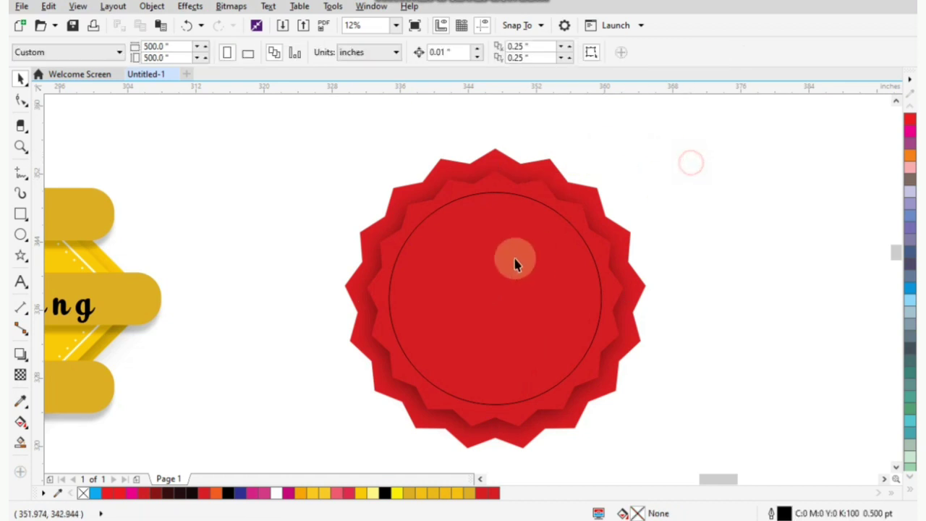
# Give the circle a white 16 pt outline with the Behind fill and Scale with object options enabled
pyautogui.click(516, 255)
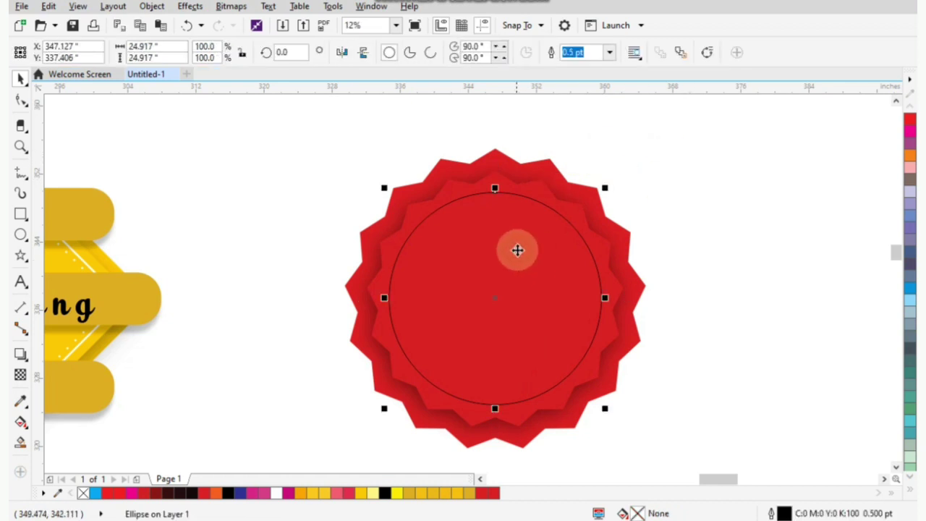
pyautogui.click(912, 492)
pyautogui.rightClick(860, 233)
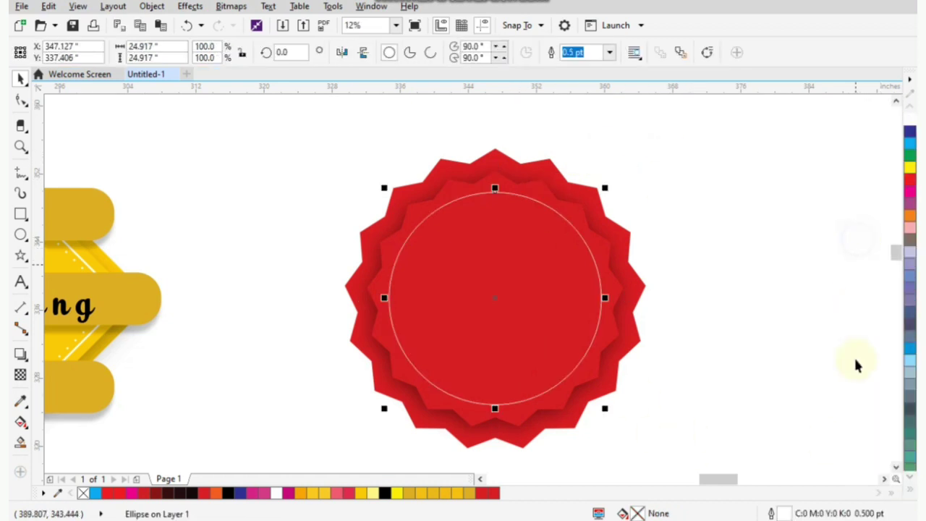
pyautogui.doubleClick(813, 514)
pyautogui.moveTo(471, 103); pyautogui.dragTo(849, 133)
pyautogui.click(750, 195)
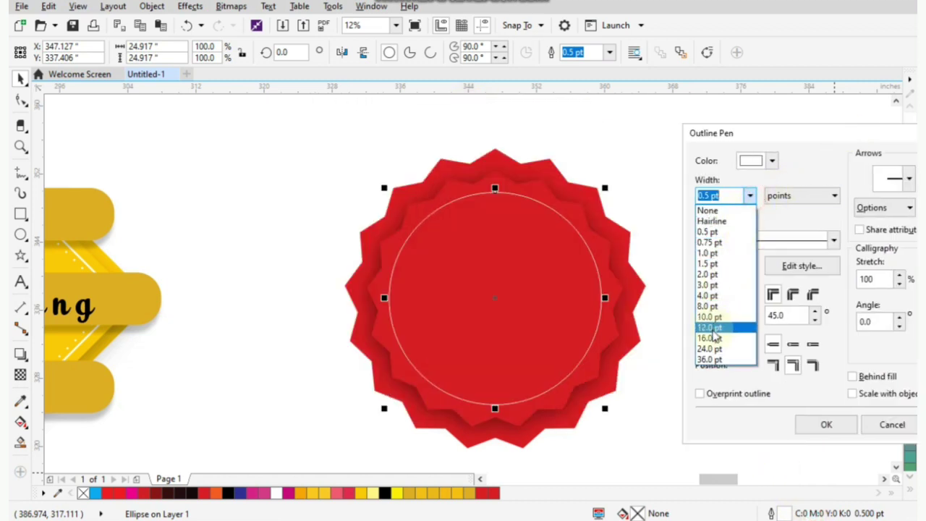
pyautogui.click(710, 338)
pyautogui.click(853, 377)
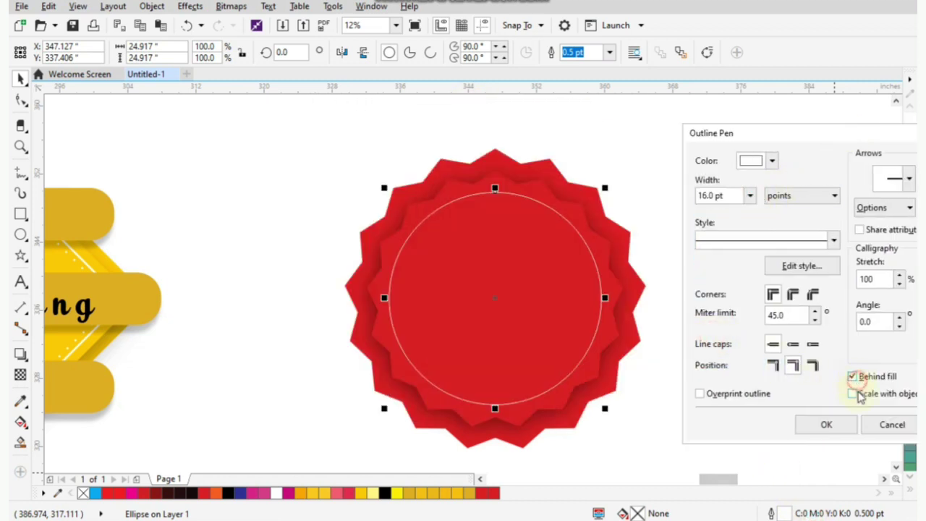
pyautogui.click(853, 394)
pyautogui.click(826, 425)
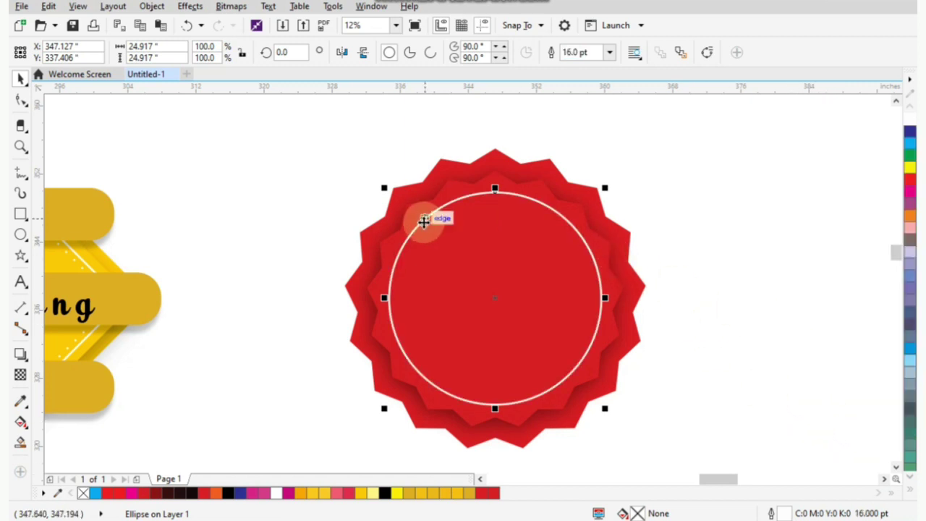
# Add an inside contour with an offset of about 1.087 inches to the white circle and break the contour group apart
pyautogui.click(20, 356)
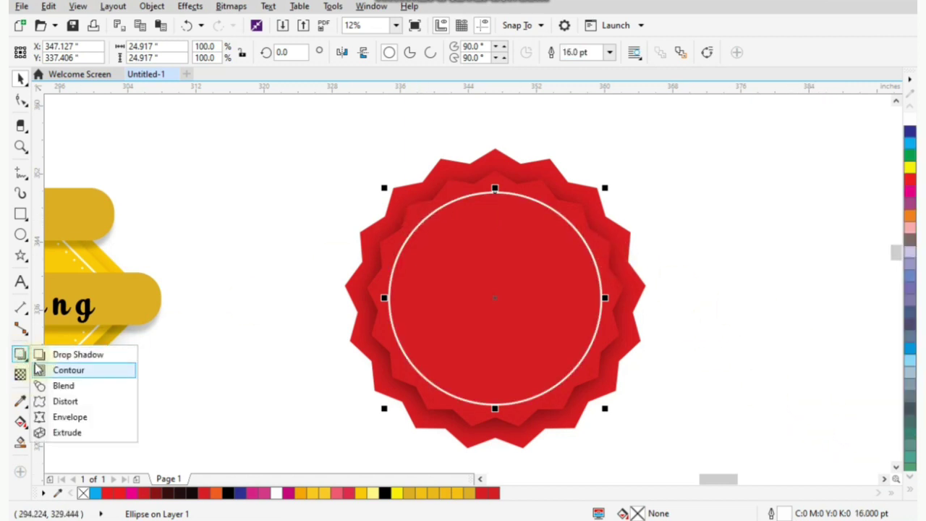
pyautogui.click(68, 368)
pyautogui.moveTo(495, 193)
pyautogui.mouseDown()
pyautogui.moveTo(498, 204)
pyautogui.moveTo(487, 190)
pyautogui.moveTo(500, 207)
pyautogui.moveTo(495, 201)
pyautogui.mouseUp()
pyautogui.click(427, 189)
pyautogui.click(152, 5)
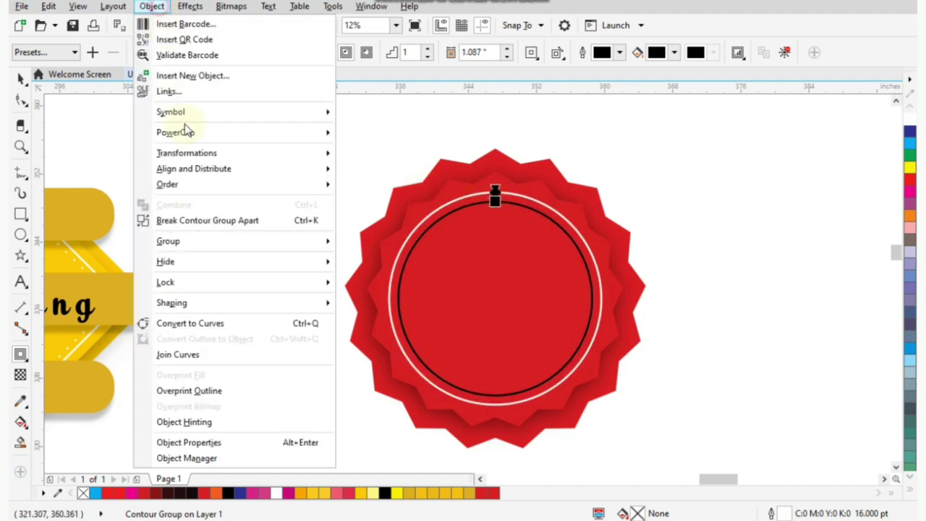
pyautogui.click(196, 220)
pyautogui.press('space')
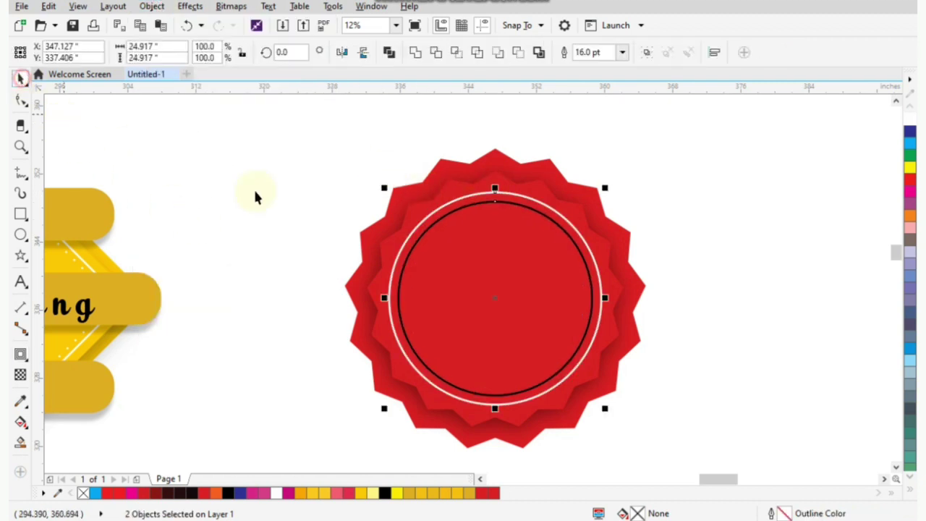
# Give the inner contour circle a white outline with a dotted line style and deselect it
pyautogui.click(310, 203)
pyautogui.click(507, 265)
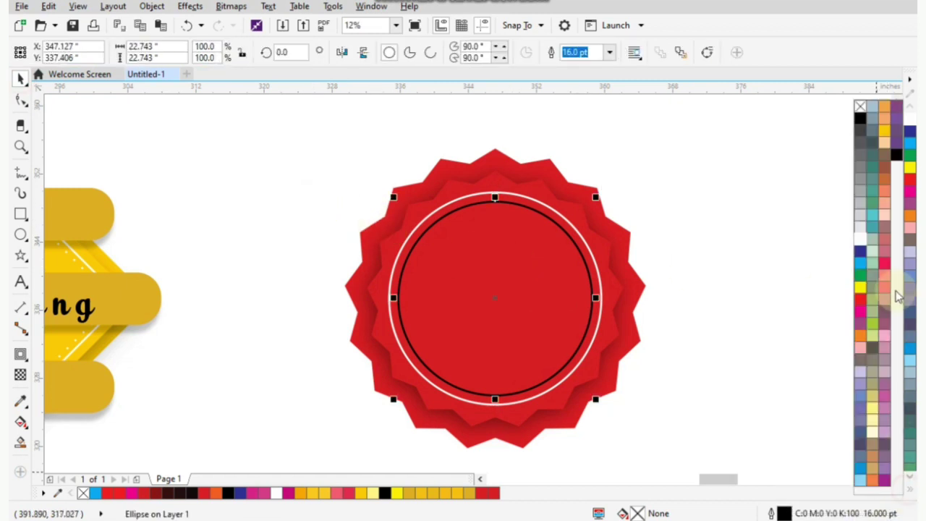
pyautogui.click(909, 480)
pyautogui.rightClick(861, 246)
pyautogui.doubleClick(802, 512)
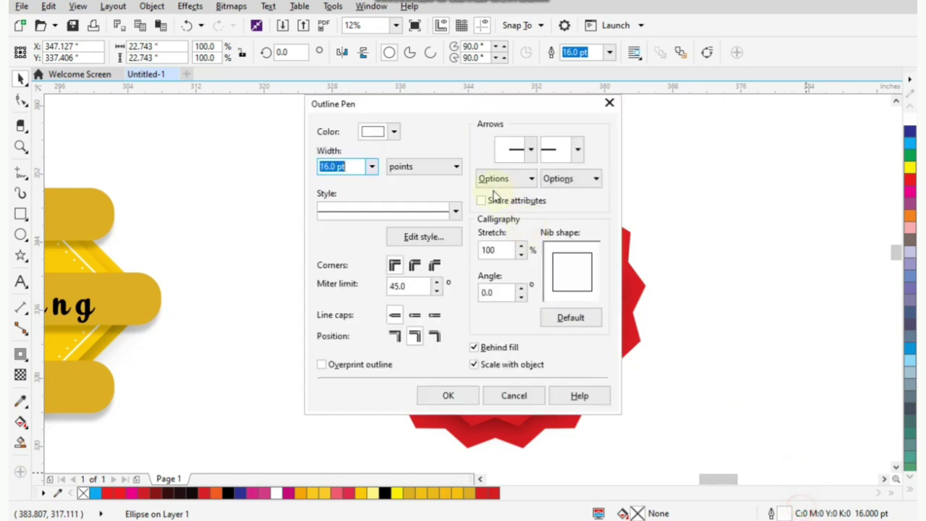
pyautogui.click(389, 211)
pyautogui.click(377, 274)
pyautogui.click(449, 394)
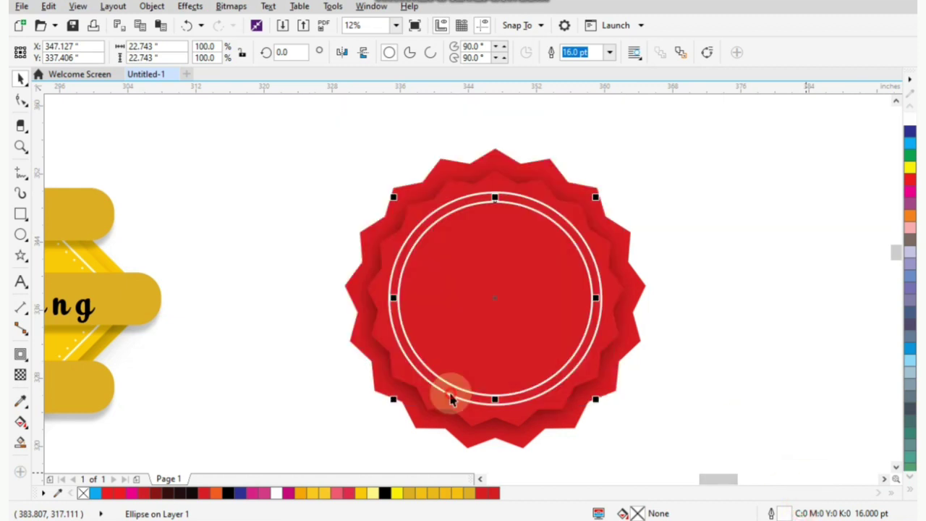
pyautogui.click(740, 302)
# Add an inside contour with an offset of about 3.17 inches to the outer white circle and break the contour group apart
pyautogui.click(557, 220)
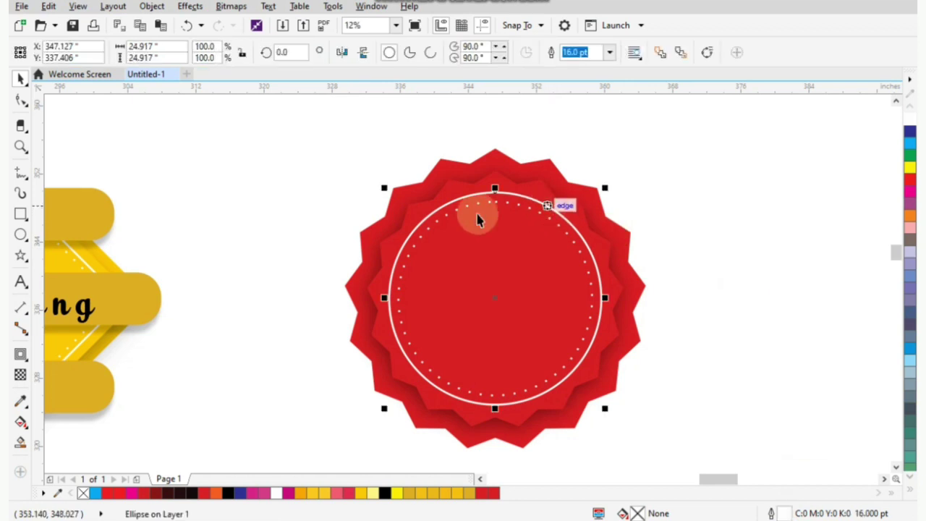
pyautogui.click(20, 354)
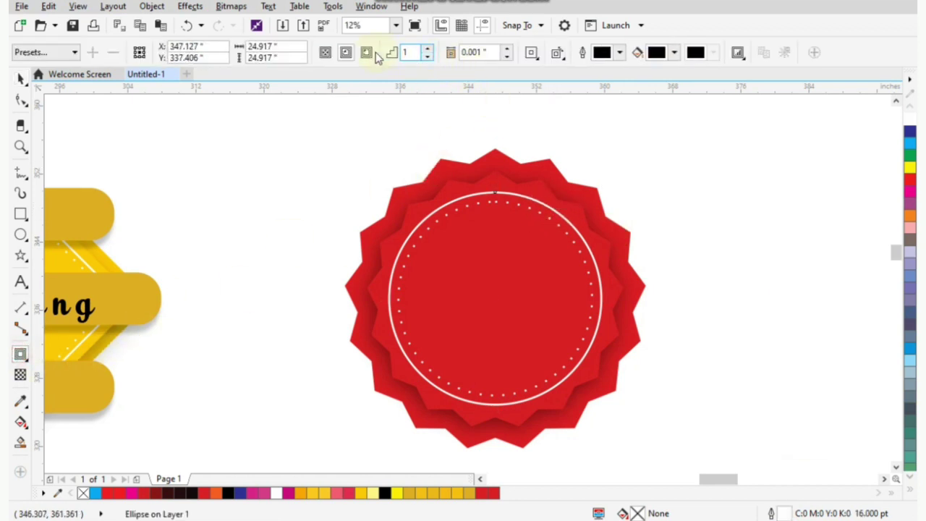
pyautogui.click(347, 53)
pyautogui.moveTo(495, 194); pyautogui.dragTo(498, 222)
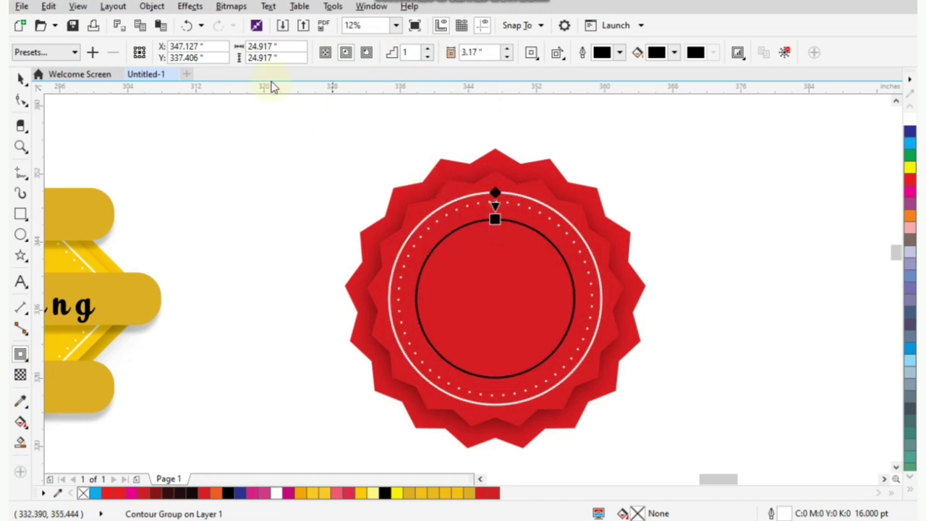
pyautogui.click(152, 5)
pyautogui.click(181, 217)
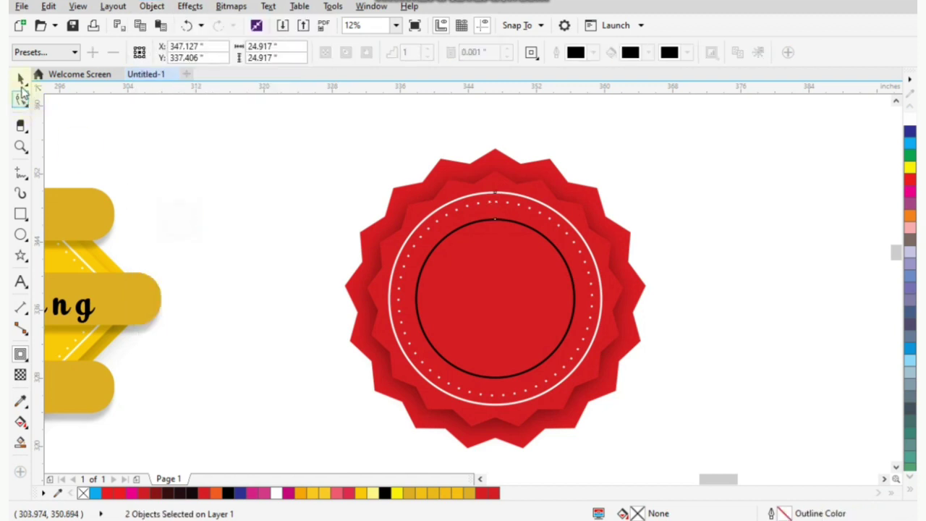
# Change the outline of the innermost circle to white and deselect it
pyautogui.click(399, 281)
pyautogui.keyDown('ctrl'); pyautogui.click(451, 273); pyautogui.keyUp('ctrl')
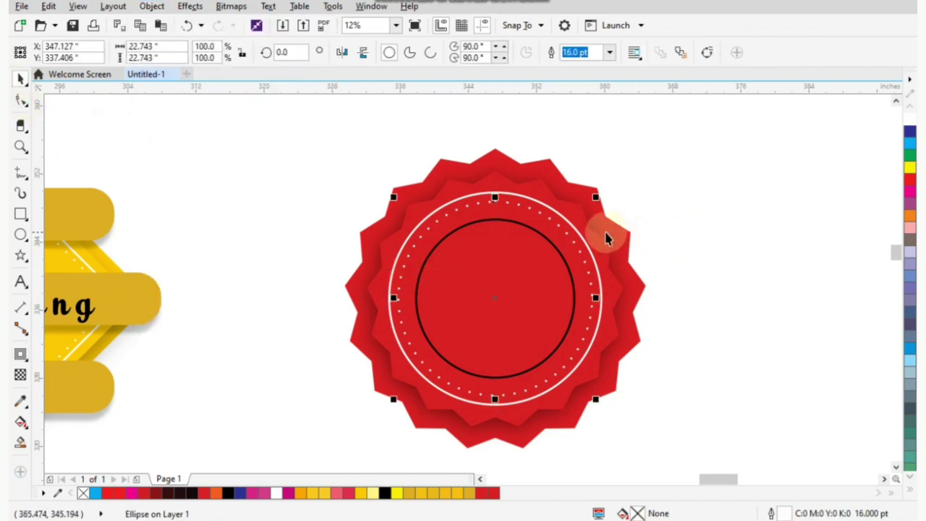
pyautogui.click(646, 317)
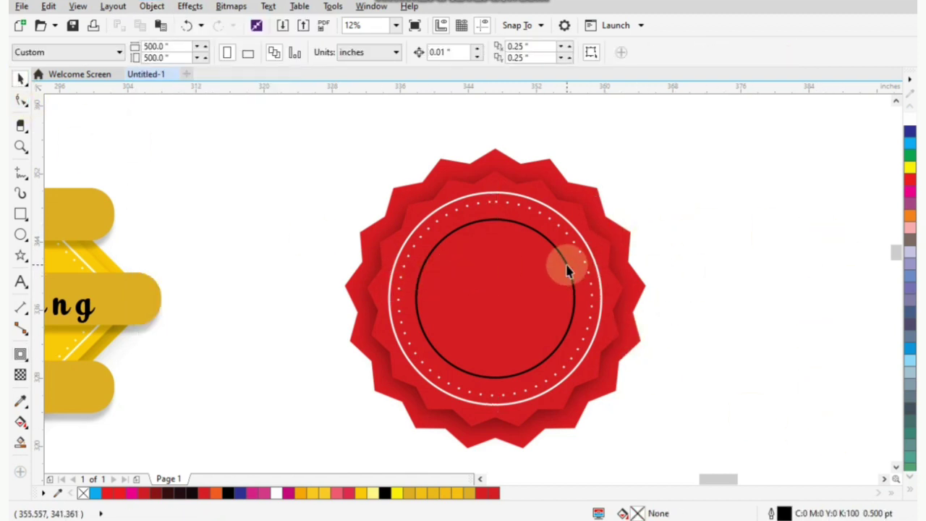
pyautogui.click(566, 265)
pyautogui.click(910, 492)
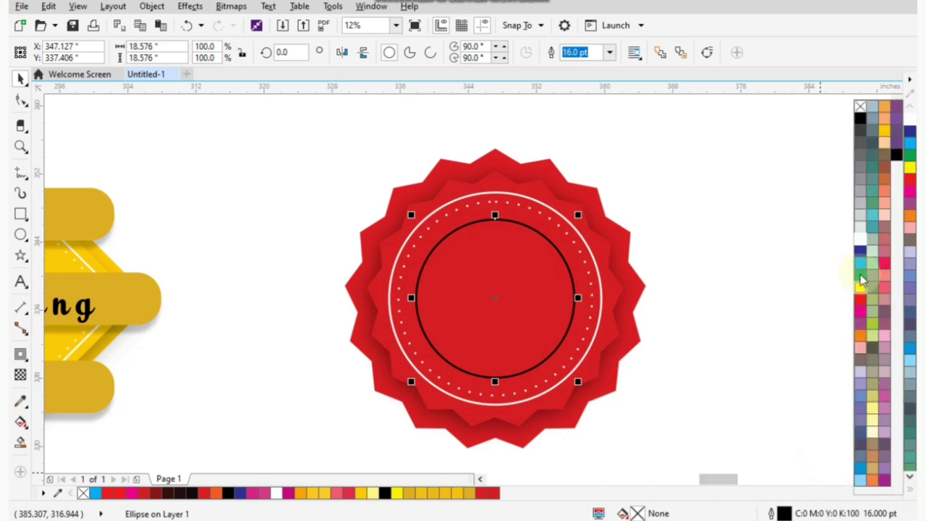
pyautogui.rightClick(863, 237)
pyautogui.click(747, 238)
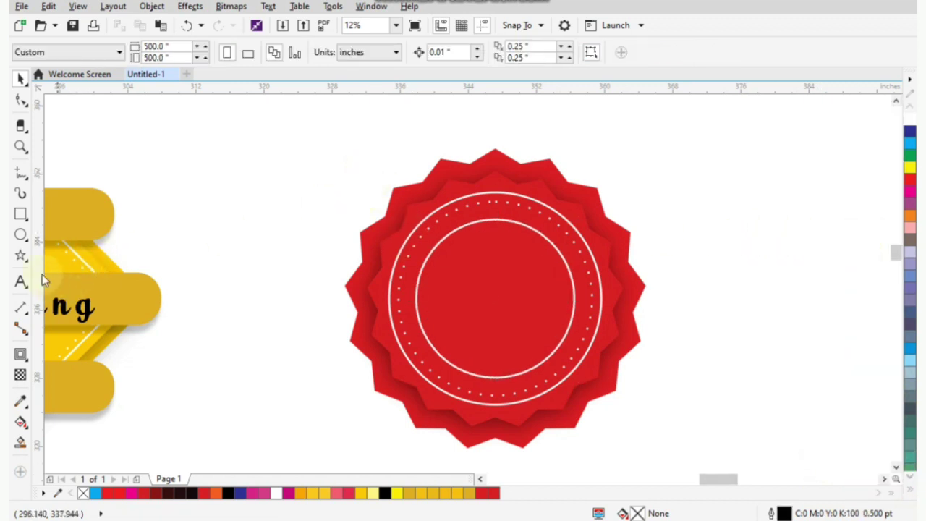
# Draw a rectangle about 42.3 by 5 inches across the badge just below its centre and convert it to curves
pyautogui.click(20, 215)
pyautogui.moveTo(315, 304); pyautogui.dragTo(676, 347)
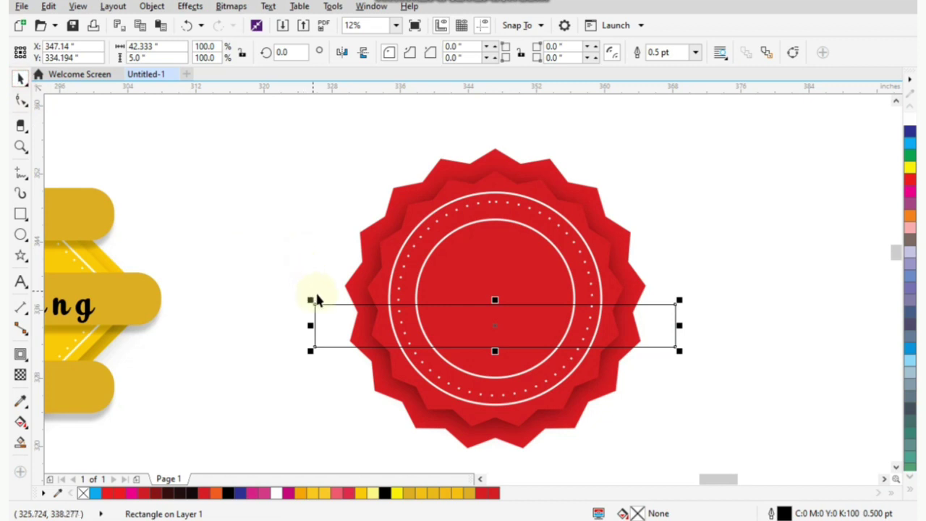
pyautogui.rightClick(317, 299)
pyautogui.click(354, 183)
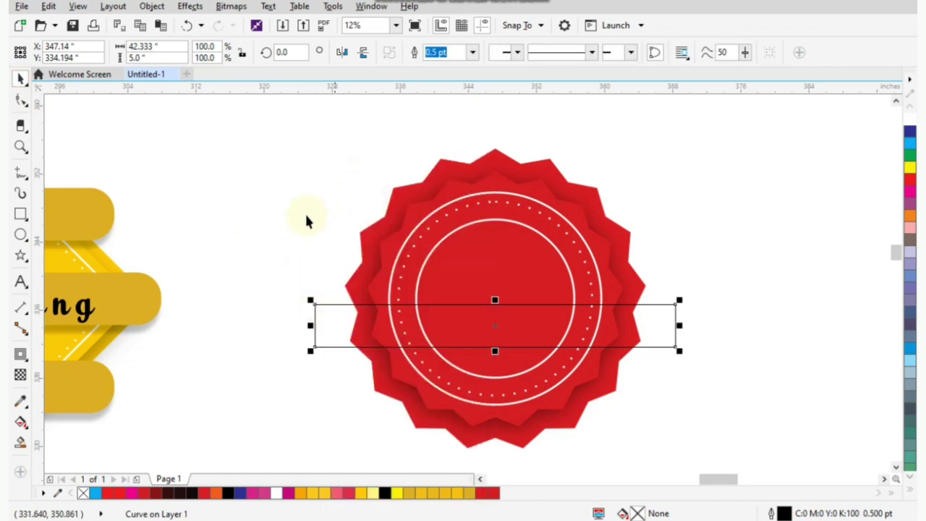
# Bend the rectangle's two long edges upward into an arched ribbon about 6.75 inches high overall
pyautogui.click(20, 100)
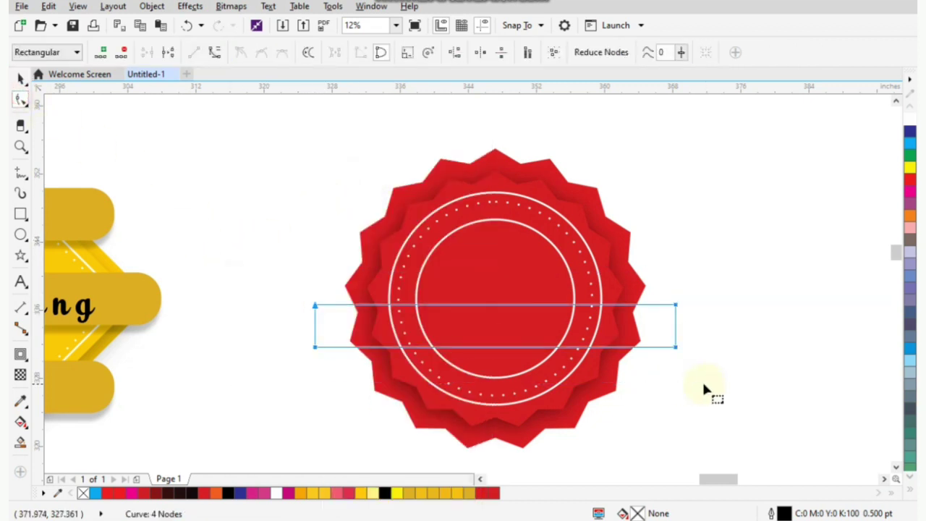
pyautogui.click(495, 307)
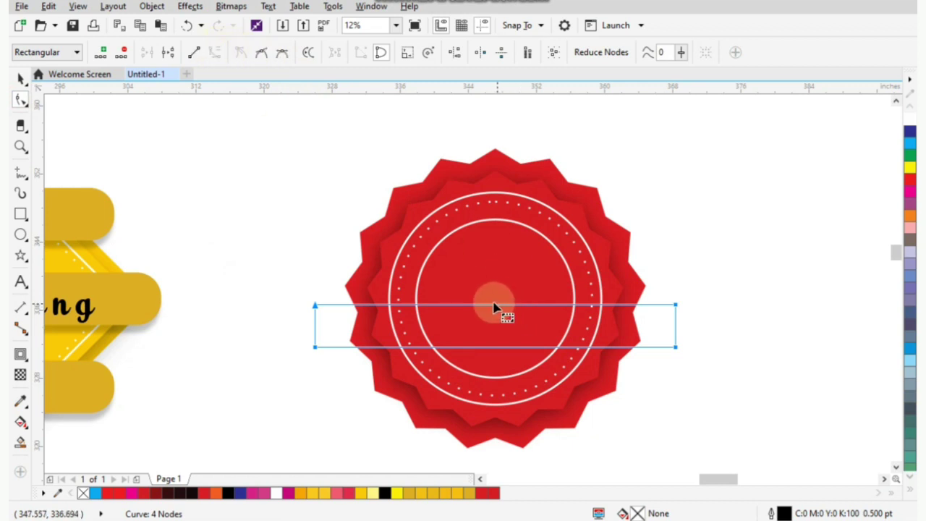
pyautogui.moveTo(489, 310); pyautogui.dragTo(489, 294)
pyautogui.moveTo(490, 346)
pyautogui.mouseDown()
pyautogui.moveTo(496, 352)
pyautogui.moveTo(502, 324)
pyautogui.moveTo(496, 333)
pyautogui.mouseUp()
pyautogui.click(20, 77)
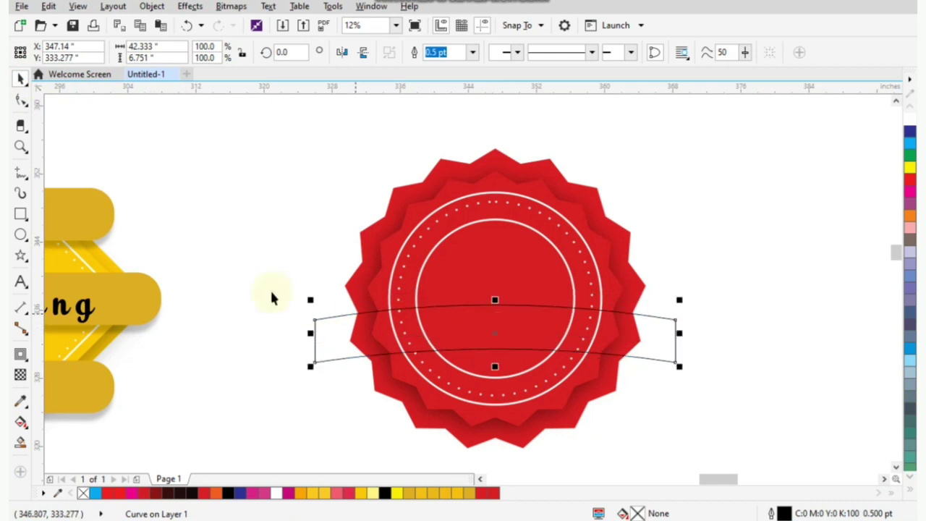
# Add a node at the middle of each short ribbon edge and pull it inward to form notched ends
pyautogui.click(19, 101)
pyautogui.click(314, 341)
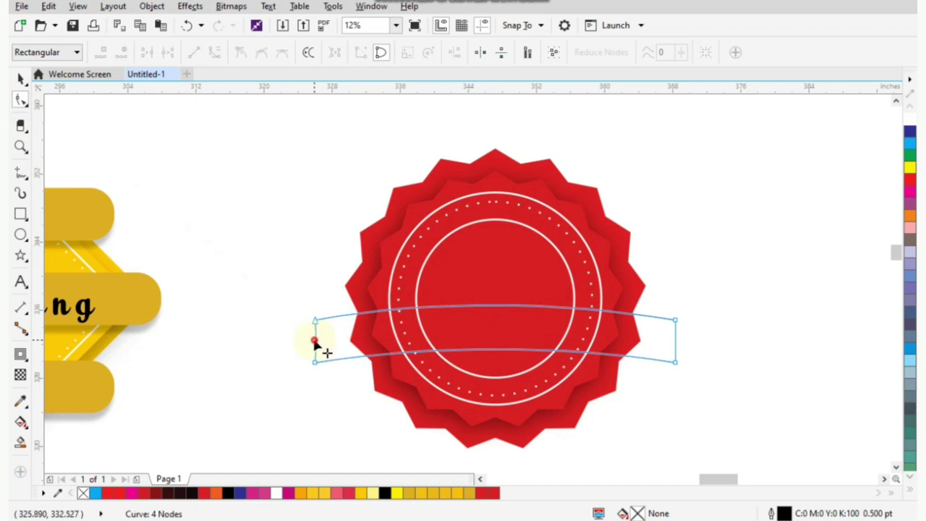
pyautogui.doubleClick(316, 340)
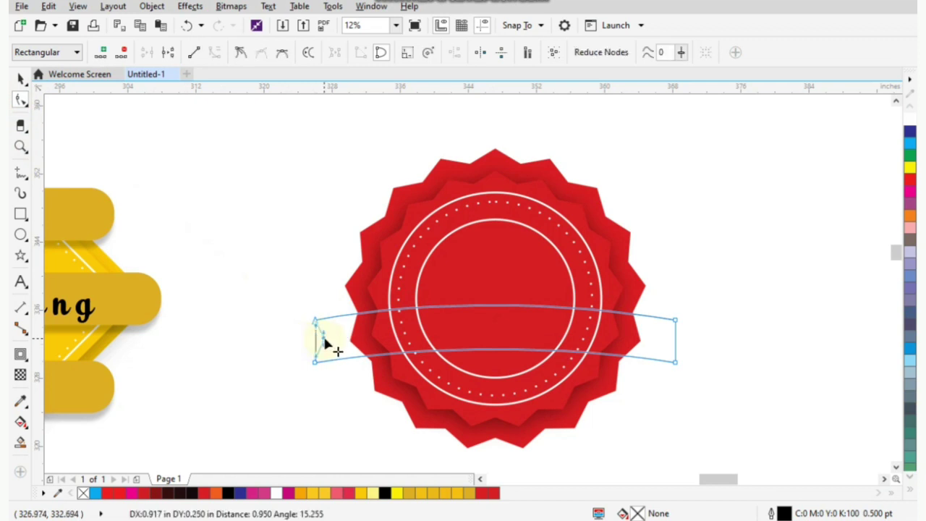
pyautogui.moveTo(320, 341); pyautogui.dragTo(330, 338)
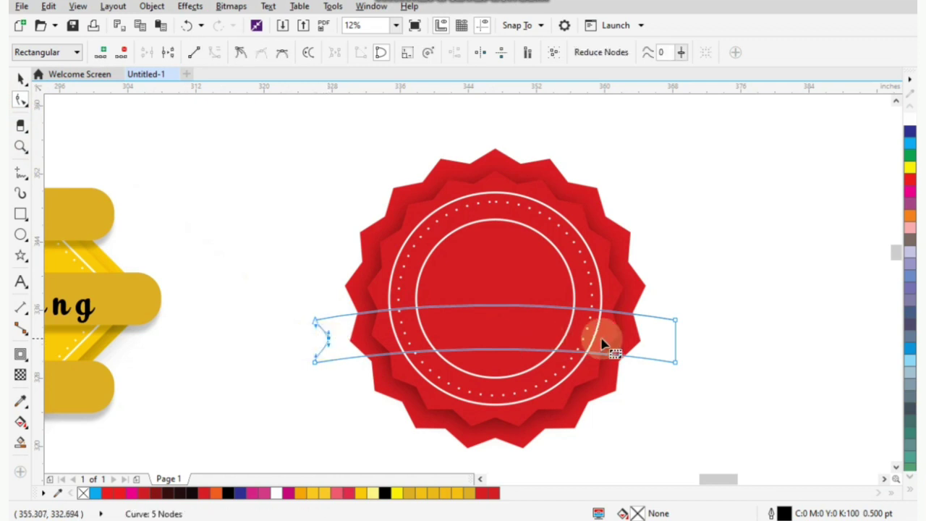
pyautogui.doubleClick(675, 340)
pyautogui.moveTo(674, 340); pyautogui.dragTo(662, 340)
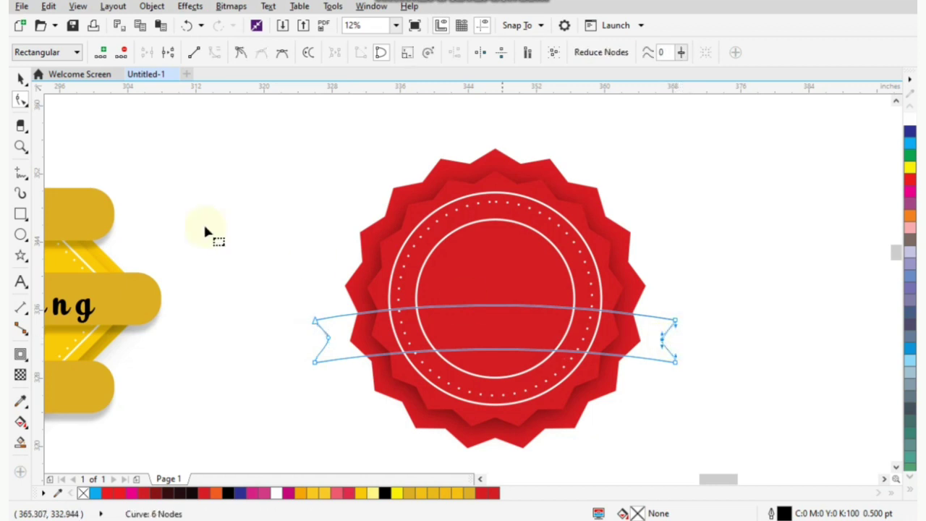
pyautogui.press('space')
pyautogui.click(210, 180)
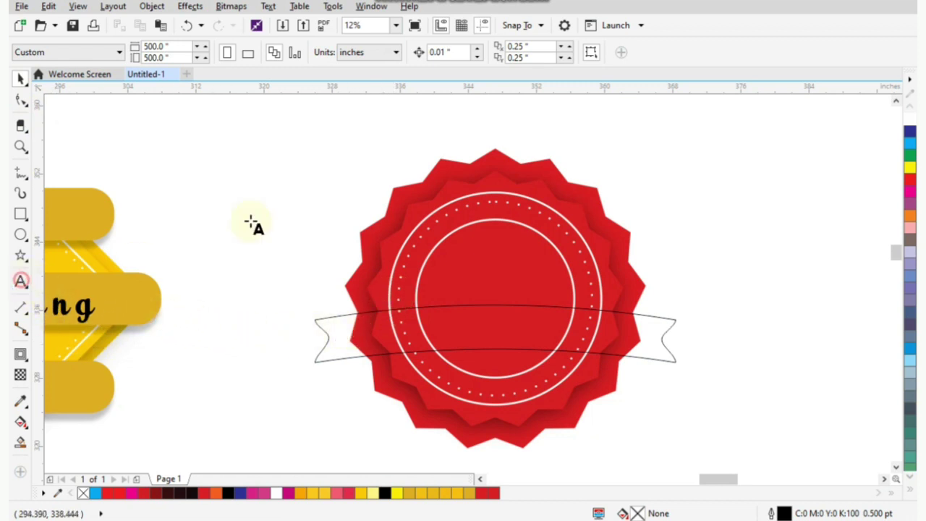
# Add the two-line text "Best Quality" beside the badge, enlarge it to about 366 pt and set its font to Banana Yeti
pyautogui.click(281, 143)
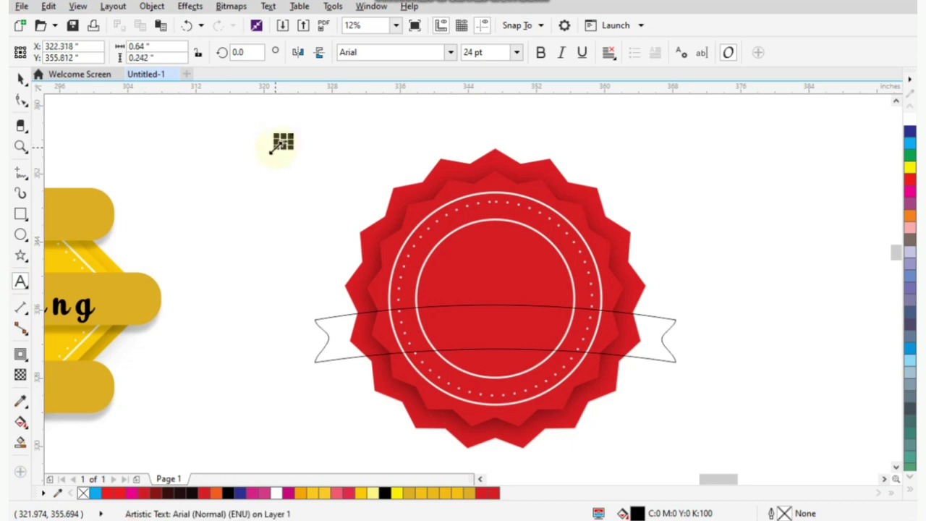
pyautogui.moveTo(272, 150); pyautogui.dragTo(194, 193)
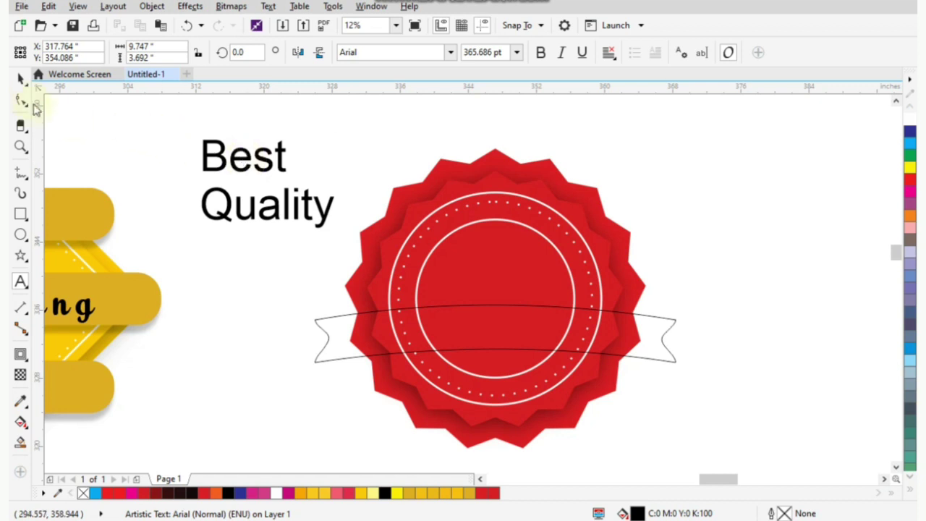
pyautogui.click(20, 78)
pyautogui.click(451, 53)
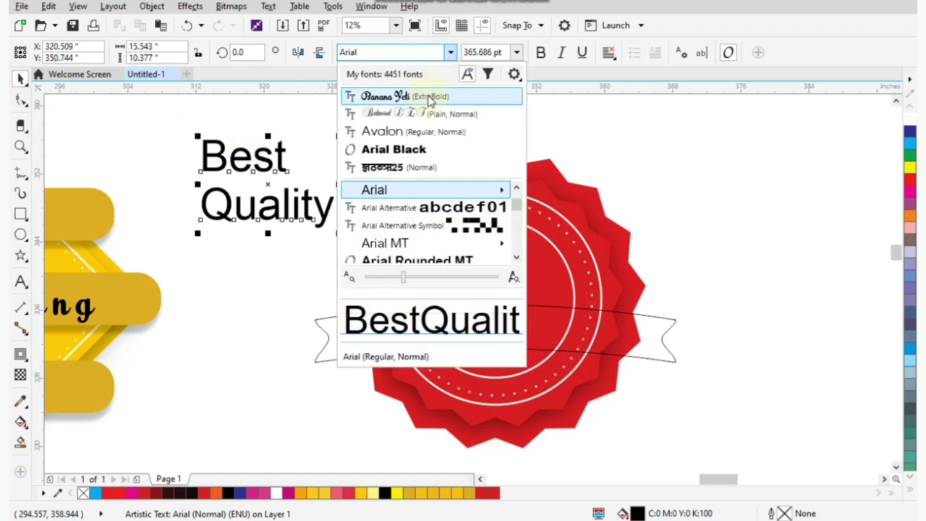
pyautogui.click(405, 97)
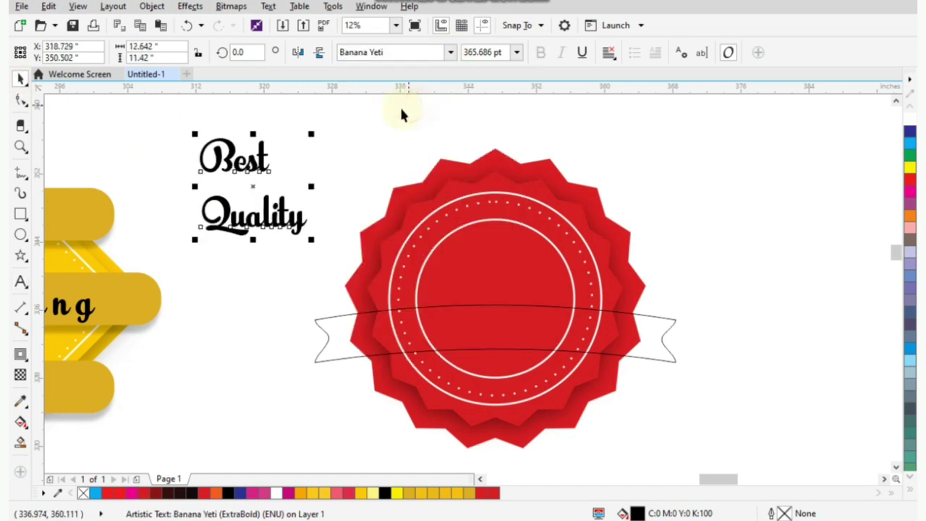
# Break the text into separate lines, place "Best" inside the inner circle and centre "Quality" horizontally on the ribbon
pyautogui.click(151, 7)
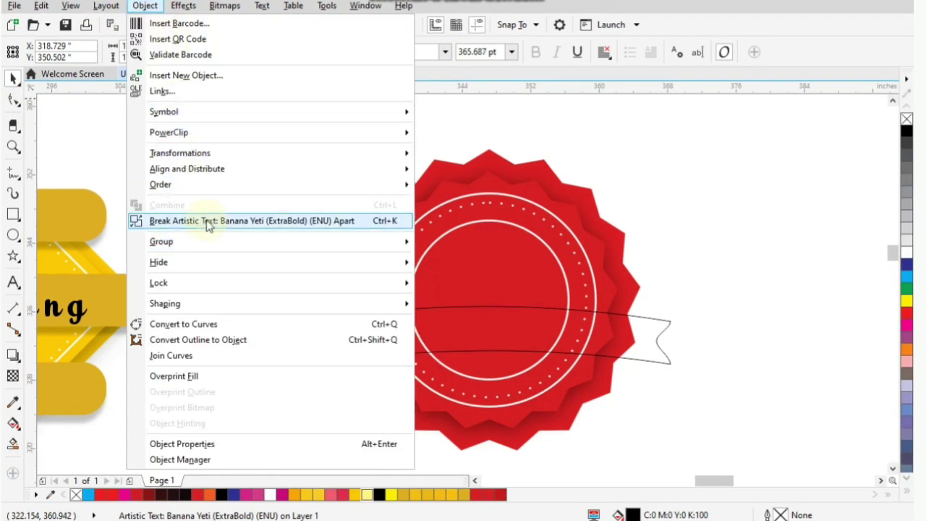
pyautogui.click(213, 222)
pyautogui.click(279, 149)
pyautogui.moveTo(240, 176); pyautogui.dragTo(491, 281)
pyautogui.moveTo(279, 224); pyautogui.dragTo(511, 346)
pyautogui.keyDown('shift'); pyautogui.click(310, 325); pyautogui.keyUp('shift')
pyautogui.press('c')
pyautogui.click(237, 306)
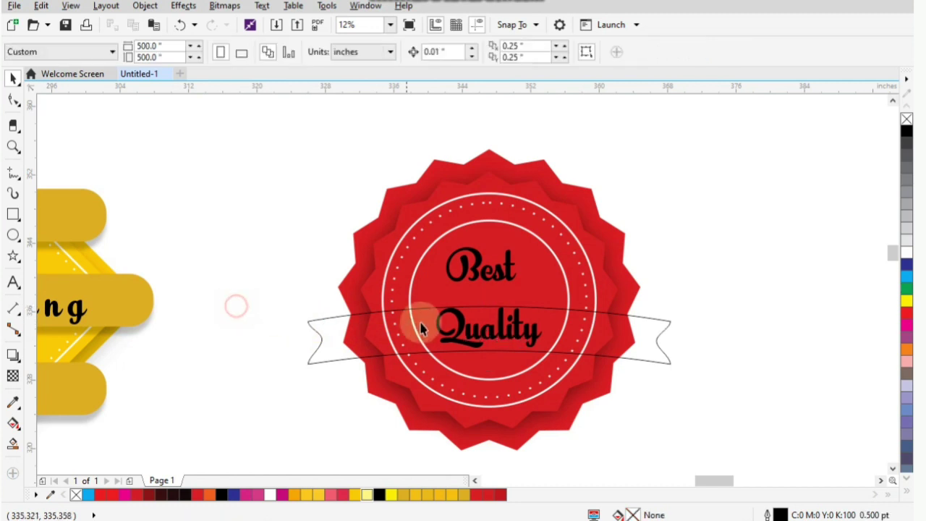
# Set the font size of the word "Quality" to 350 pt and deselect it
pyautogui.click(452, 330)
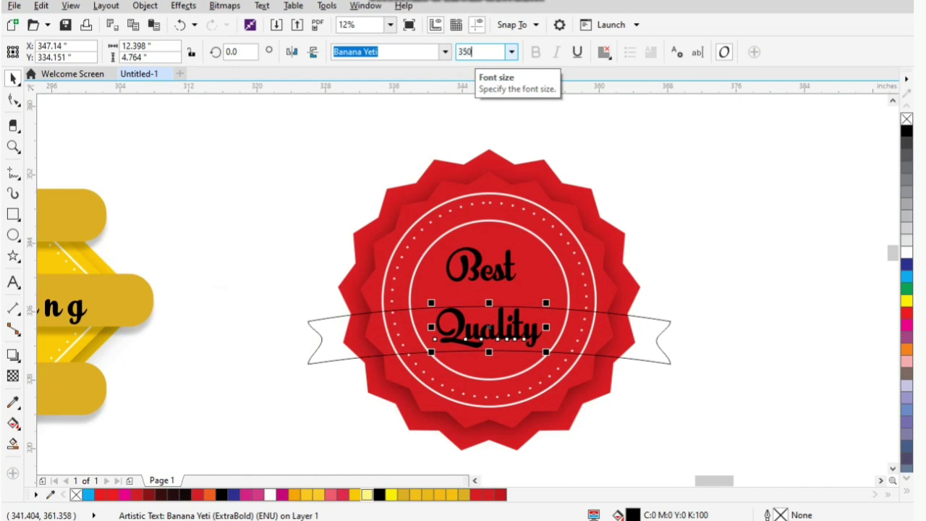
pyautogui.press('Return')
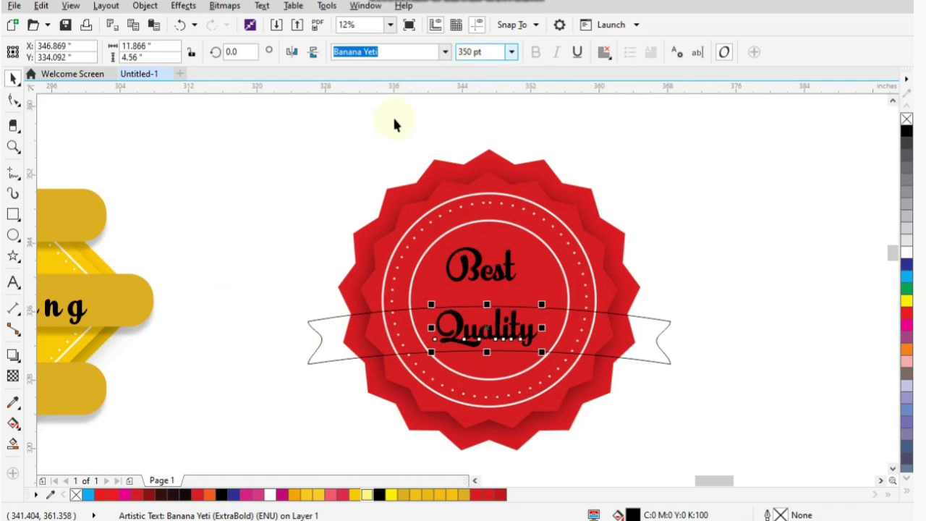
pyautogui.click(498, 327)
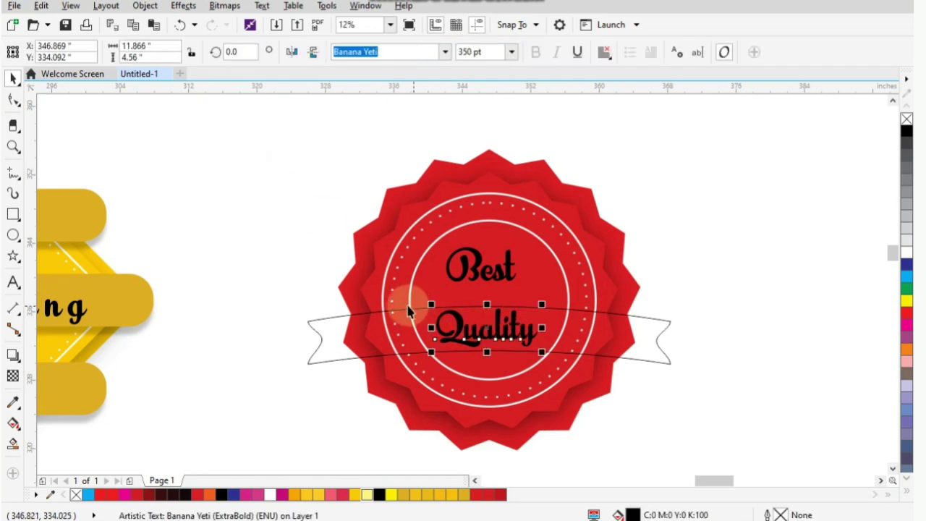
pyautogui.click(343, 350)
pyautogui.click(316, 352)
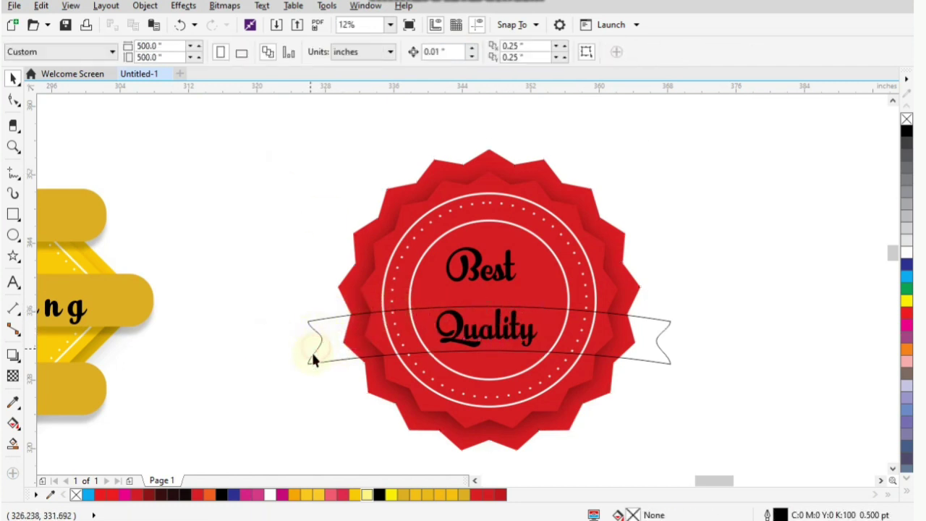
# Fill the ribbon with the darker red sampled from the badge's shaded area and remove its outline
pyautogui.click(311, 356)
pyautogui.click(13, 403)
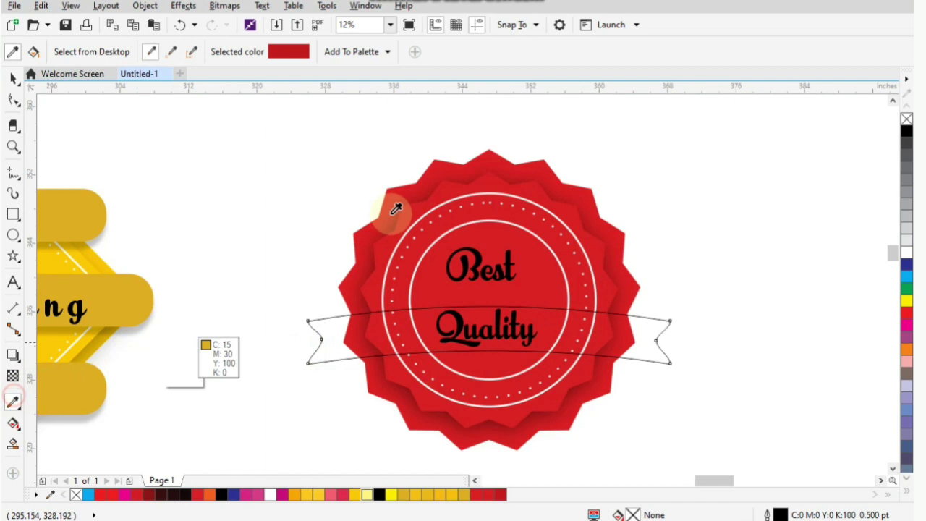
pyautogui.click(424, 186)
pyautogui.click(321, 322)
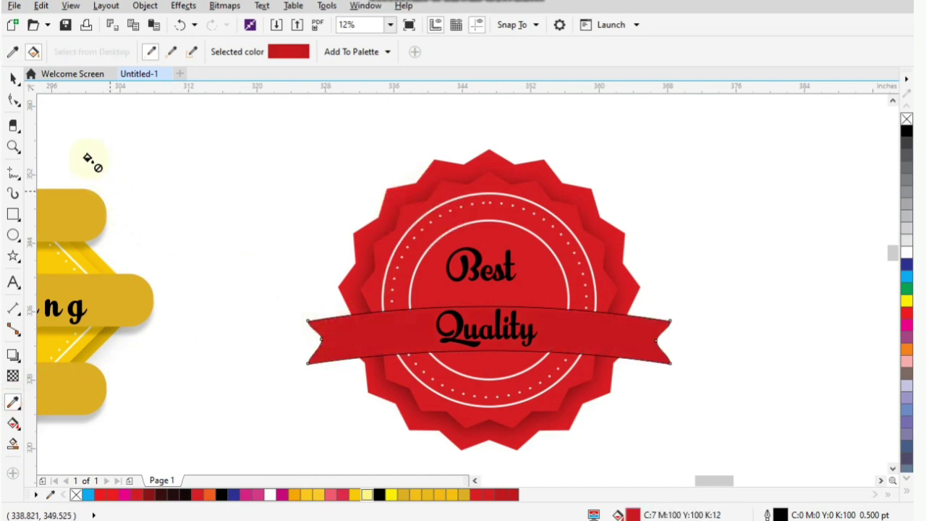
pyautogui.click(13, 80)
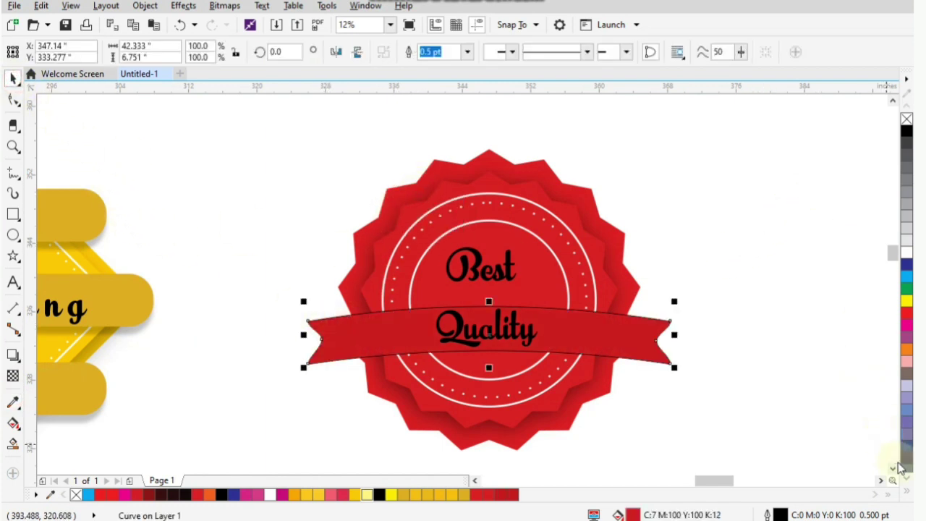
pyautogui.click(906, 493)
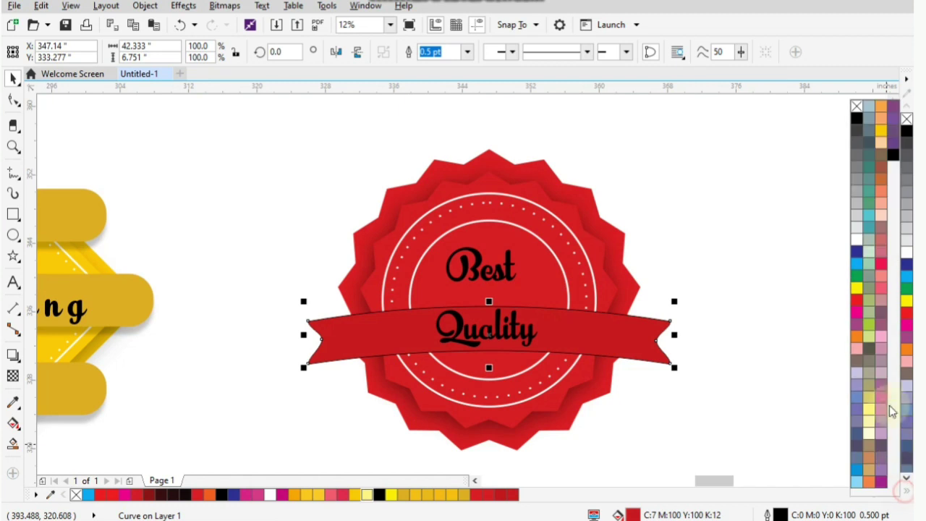
pyautogui.rightClick(857, 106)
pyautogui.click(722, 173)
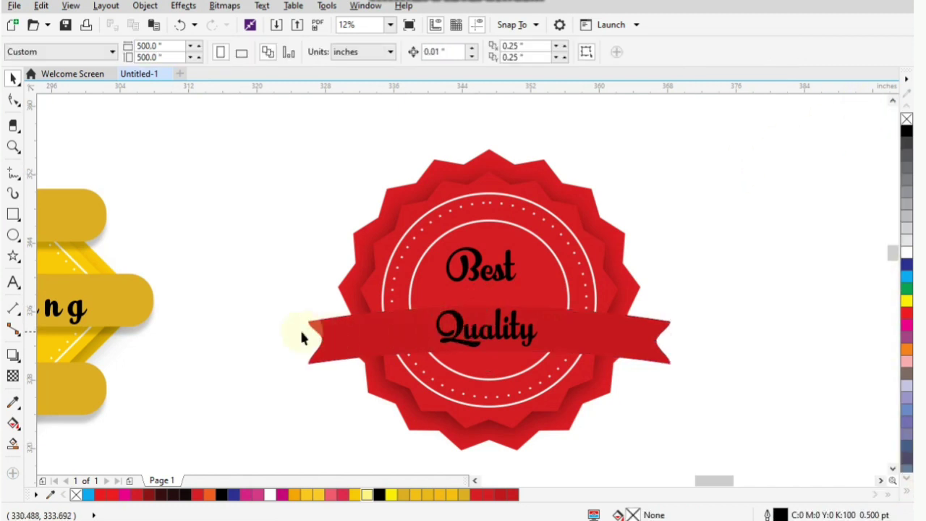
# Draw a five-pointed star about 3.7 inches wide near one end of the ribbon and place a copy near the other end
pyautogui.click(15, 253)
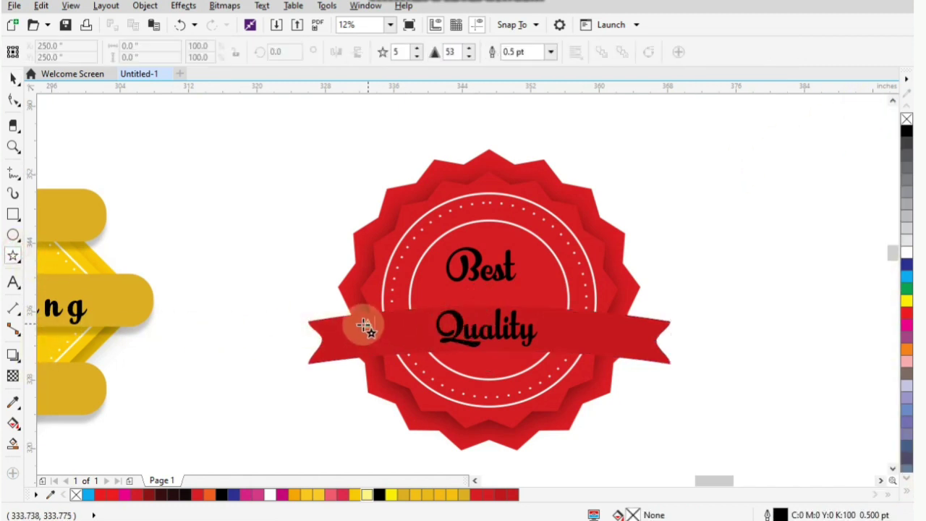
pyautogui.moveTo(356, 326); pyautogui.dragTo(376, 347)
pyautogui.click(15, 78)
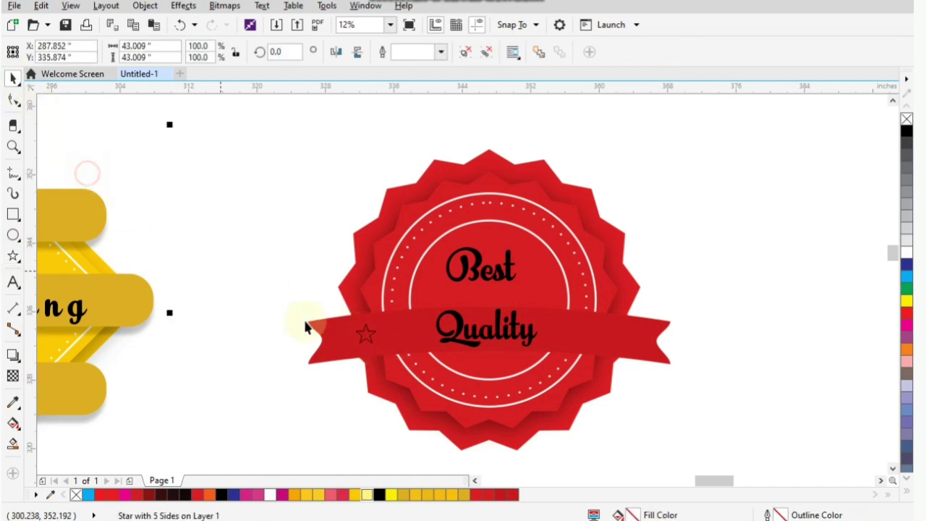
pyautogui.click(372, 331)
pyautogui.click(376, 318)
pyautogui.moveTo(380, 316); pyautogui.dragTo(620, 338)
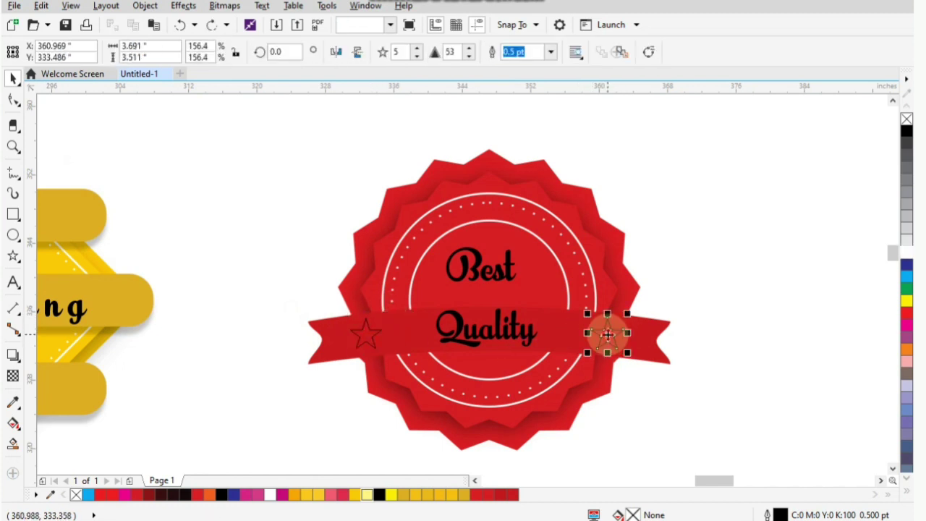
# Fill both ribbon stars with white and remove their outlines
pyautogui.keyDown('shift'); pyautogui.click(368, 334); pyautogui.keyUp('shift')
pyautogui.click(904, 495)
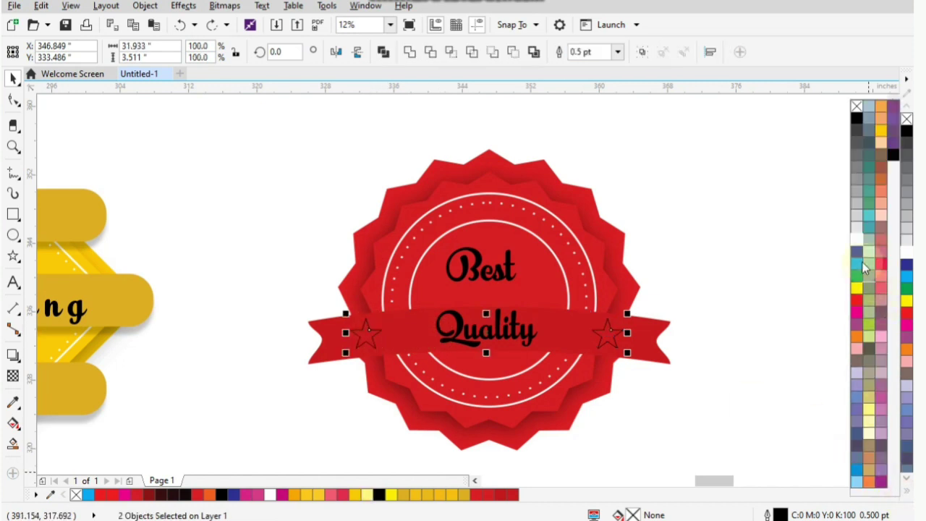
pyautogui.click(907, 252)
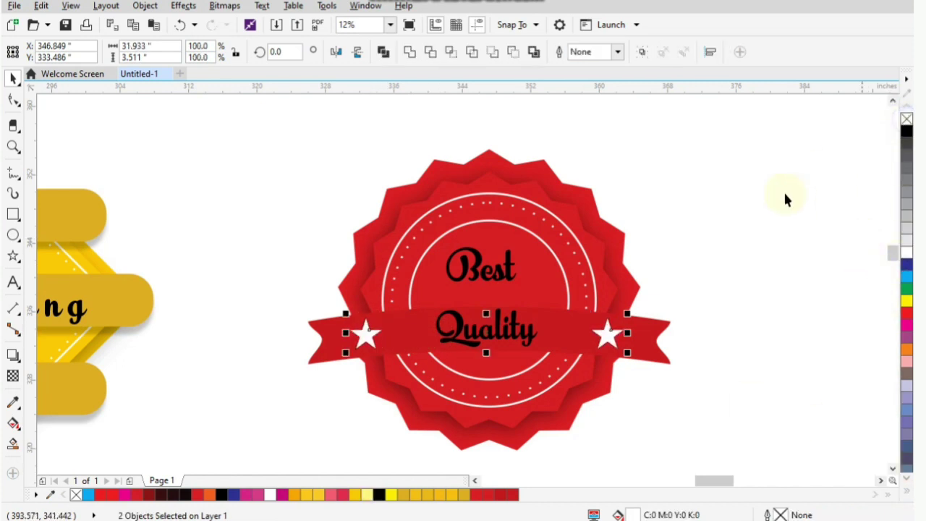
# Fill the words "Best" and "Quality" with white
pyautogui.click(460, 266)
pyautogui.click(904, 495)
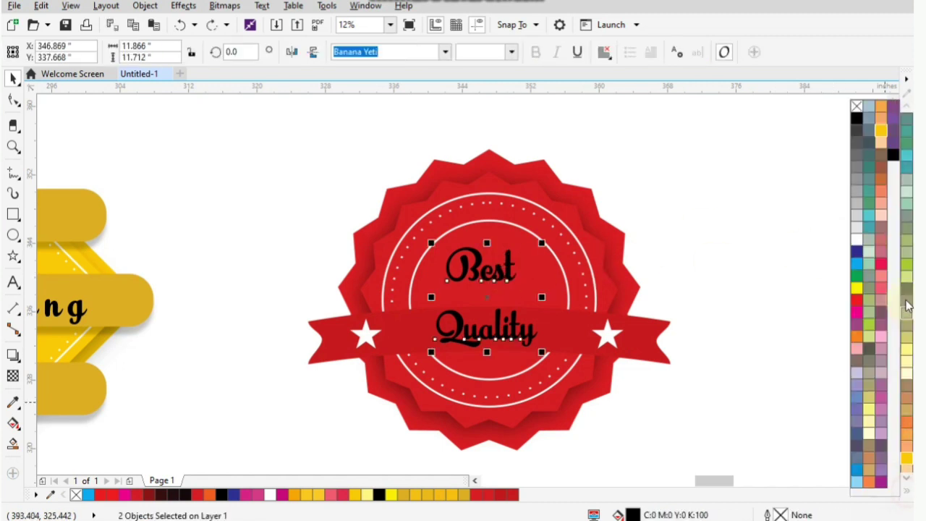
pyautogui.click(872, 250)
pyautogui.click(735, 243)
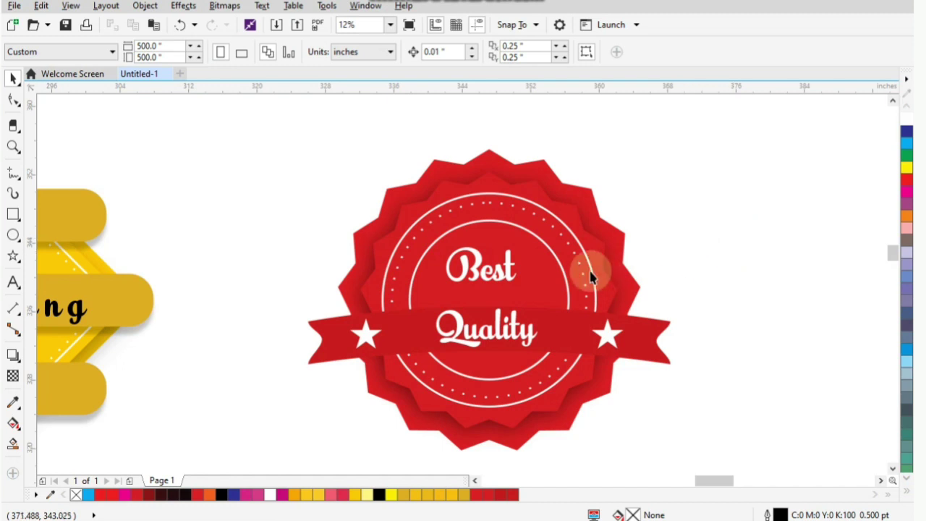
# Enlarge the word "Best" to about 462 pt and position it inside the inner circle just above the ribbon
pyautogui.moveTo(509, 279); pyautogui.dragTo(505, 288)
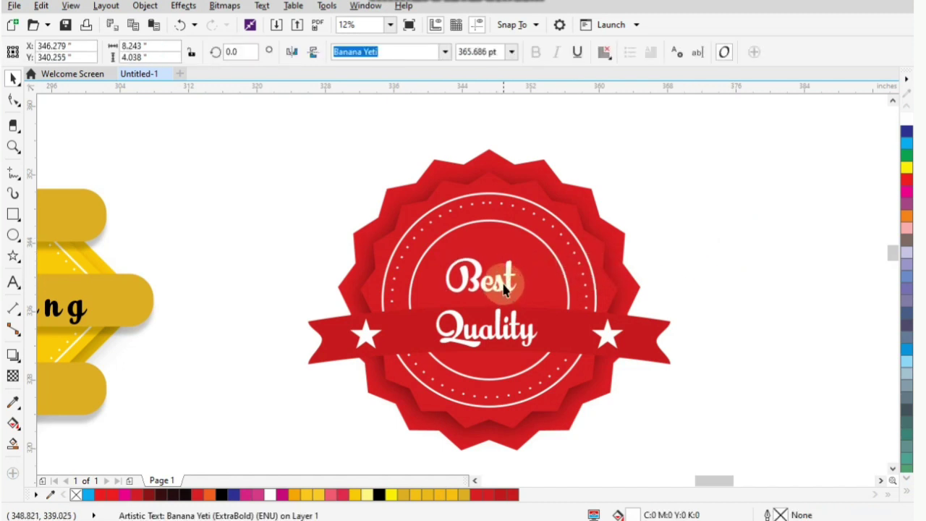
pyautogui.moveTo(523, 250); pyautogui.dragTo(544, 242)
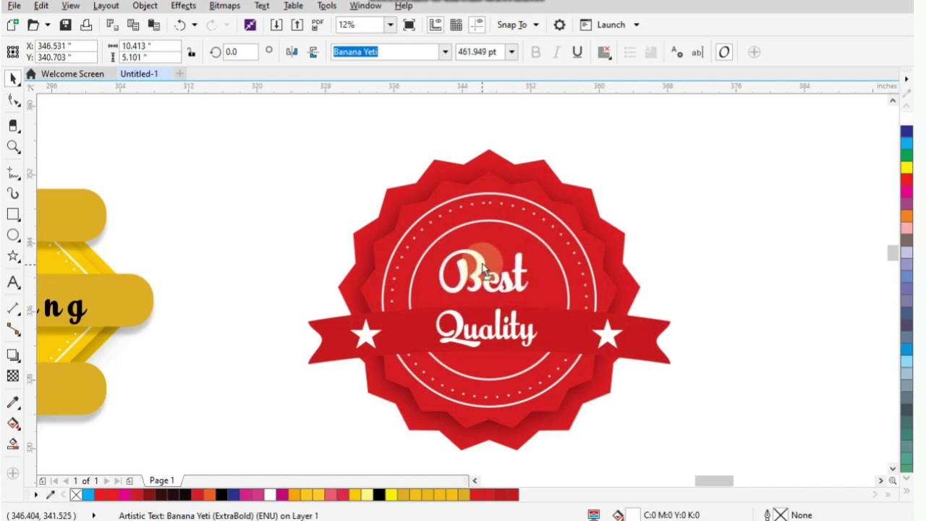
pyautogui.moveTo(483, 264); pyautogui.dragTo(485, 270)
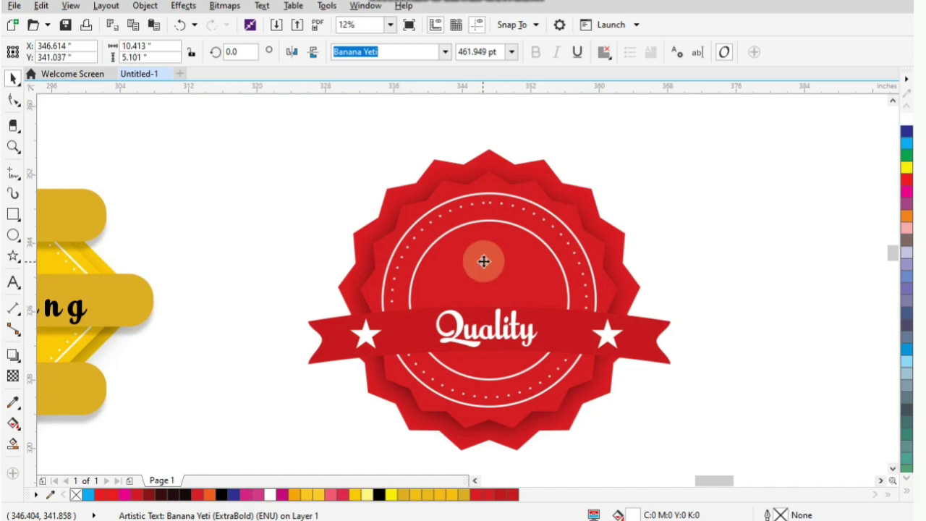
# Stretch the ribbon downward to about 8.5 inches tall and shift the word "Quality" slightly lower on it
pyautogui.click(432, 356)
pyautogui.moveTo(490, 370); pyautogui.dragTo(508, 381)
pyautogui.click(734, 311)
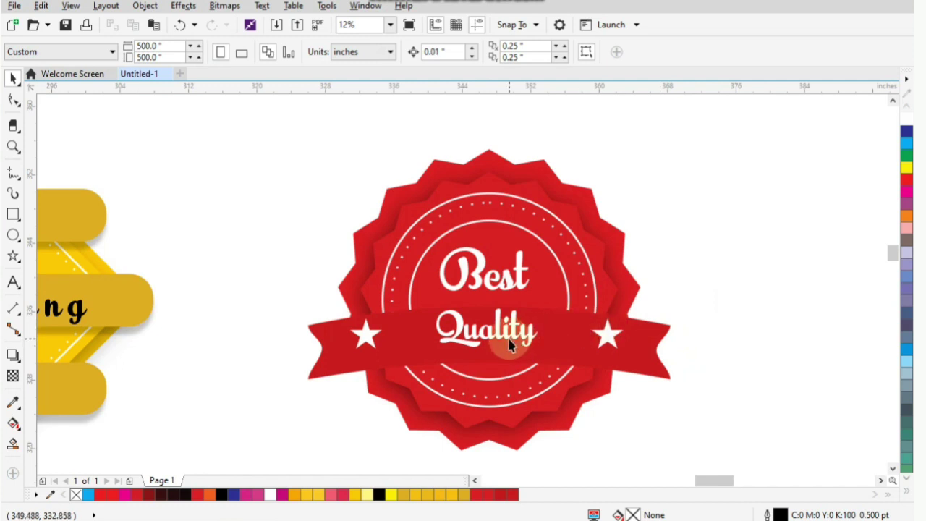
pyautogui.moveTo(515, 342); pyautogui.dragTo(516, 348)
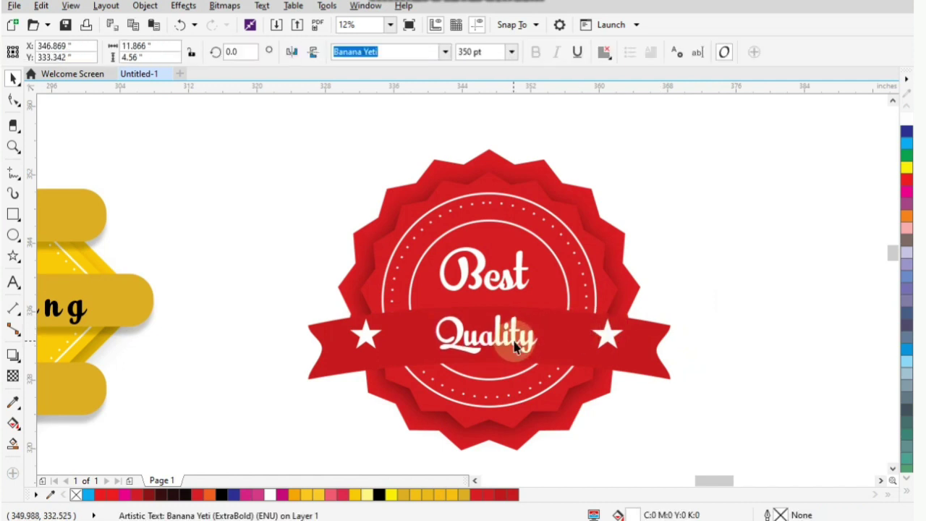
# Try to centre the word "Quality" vertically on the ribbon, and undo the alignment
pyautogui.keyDown('shift'); pyautogui.click(321, 341); pyautogui.keyUp('shift')
pyautogui.click(278, 332)
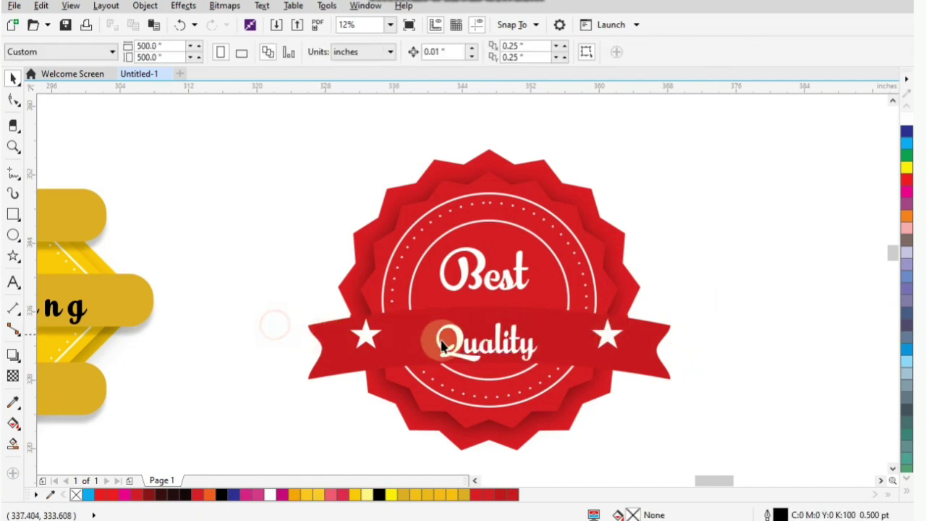
pyautogui.click(469, 350)
pyautogui.click(248, 275)
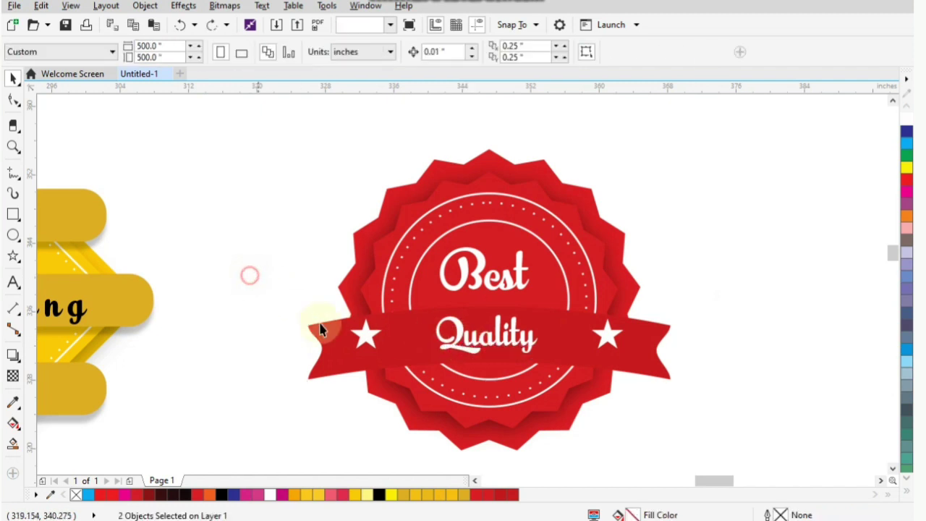
# Move both white stars slightly lower on the enlarged ribbon
pyautogui.click(368, 331)
pyautogui.keyDown('shift'); pyautogui.click(607, 339); pyautogui.keyUp('shift')
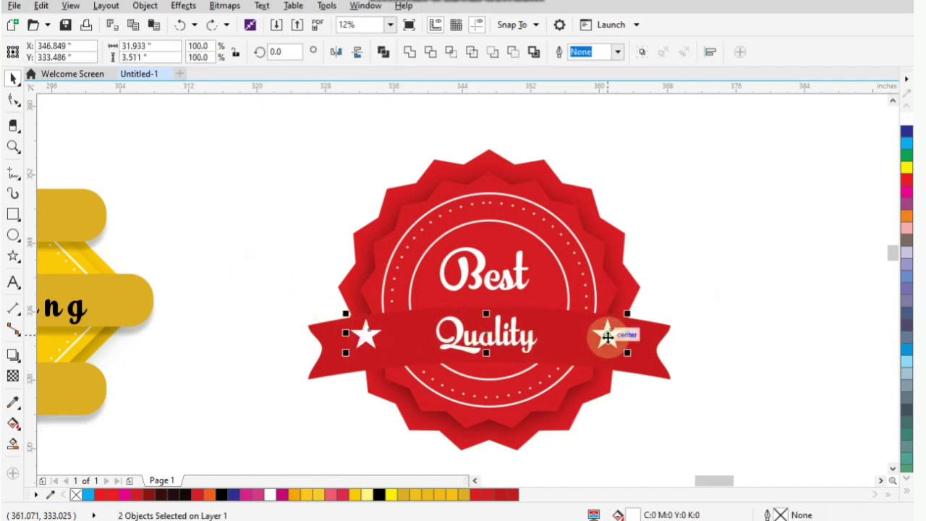
pyautogui.click(771, 369)
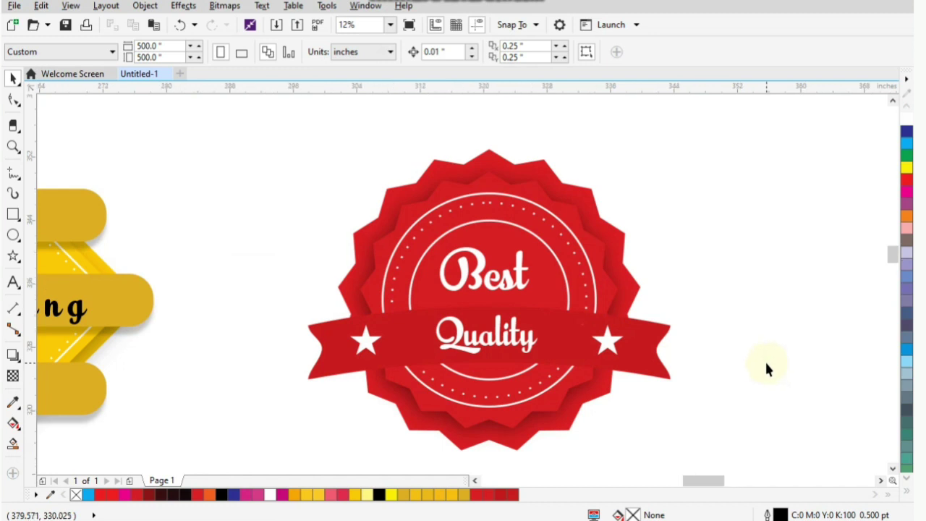
# Add a drop shadow cast downward from the ribbon's upper edge and preview both badges full screen
pyautogui.press('F4')
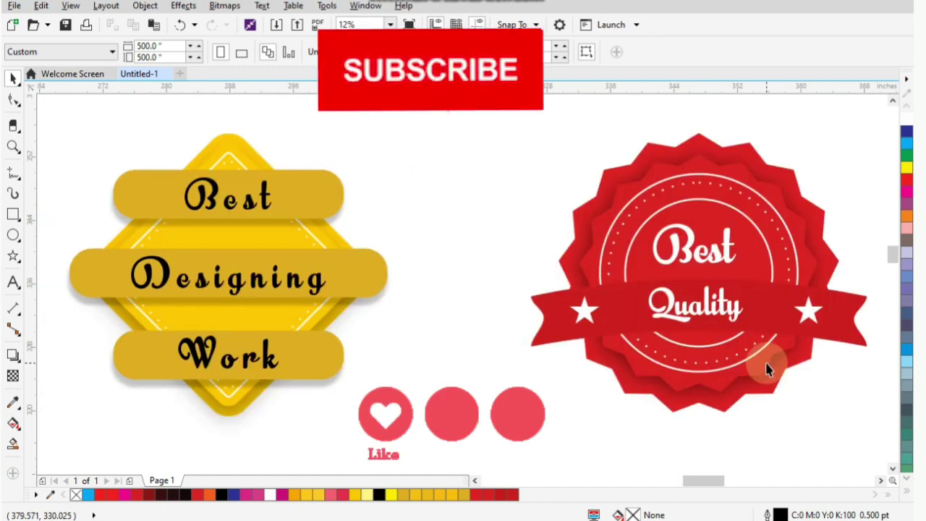
pyautogui.click(550, 332)
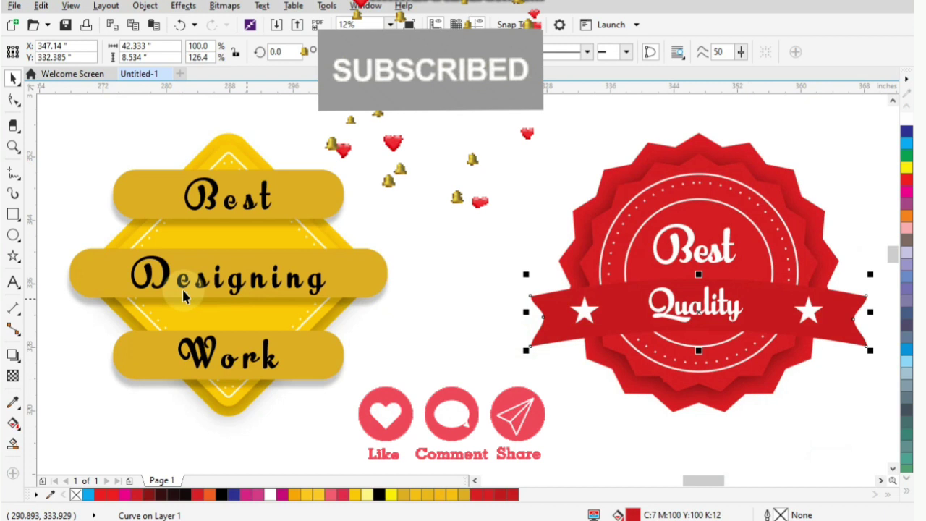
pyautogui.click(13, 355)
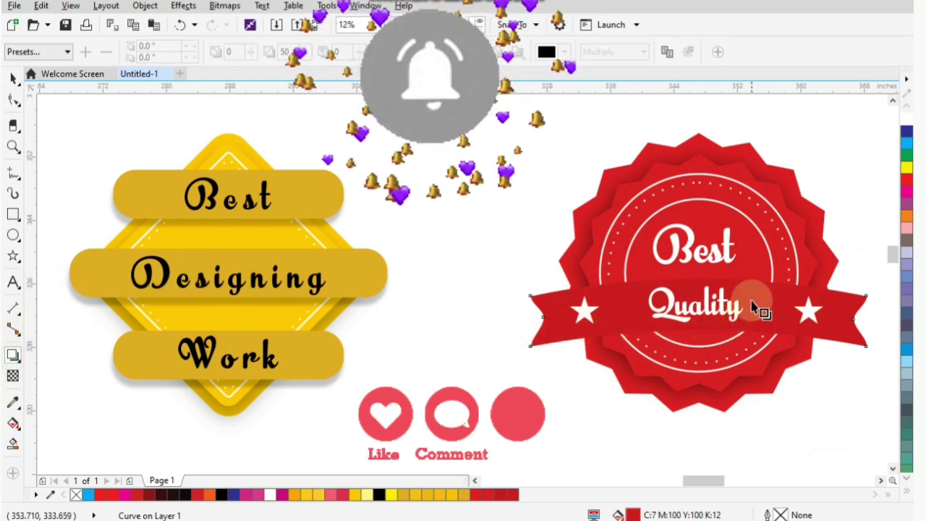
pyautogui.moveTo(699, 312); pyautogui.dragTo(749, 320)
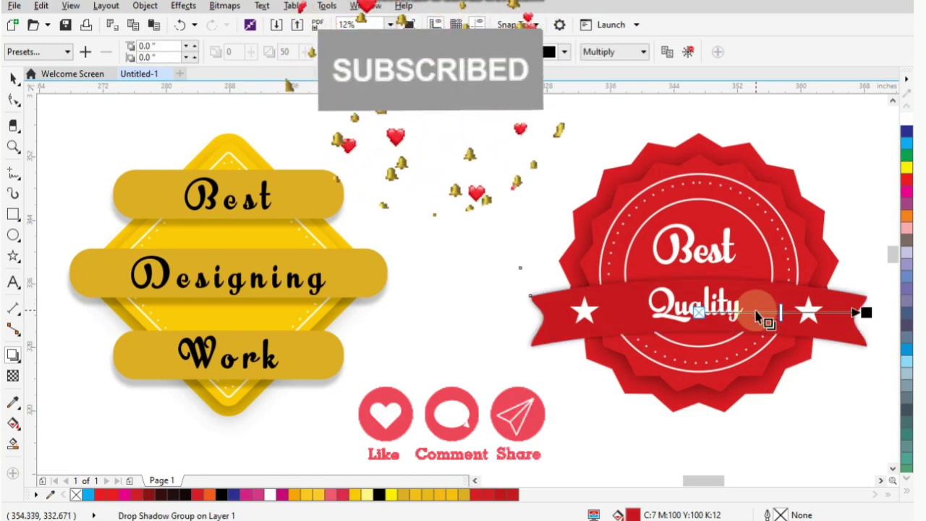
pyautogui.moveTo(755, 310); pyautogui.dragTo(700, 356)
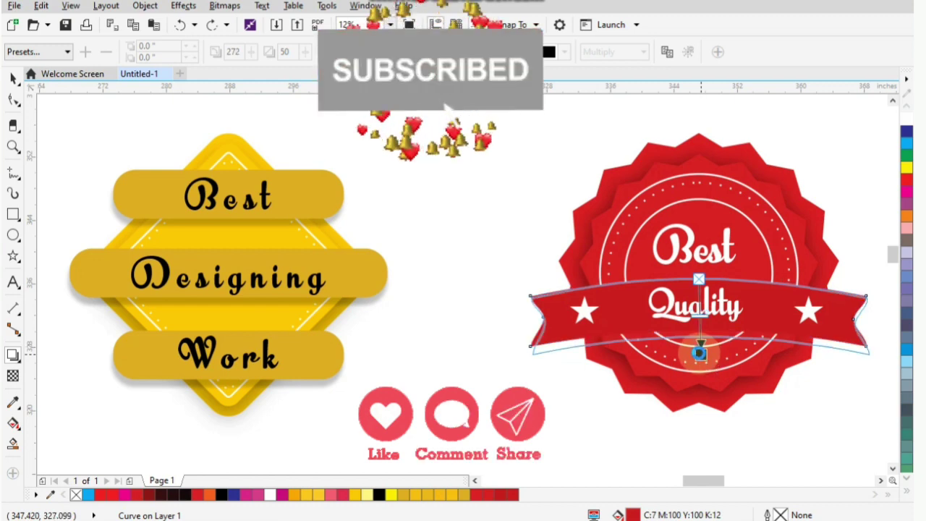
pyautogui.moveTo(700, 353); pyautogui.dragTo(700, 355)
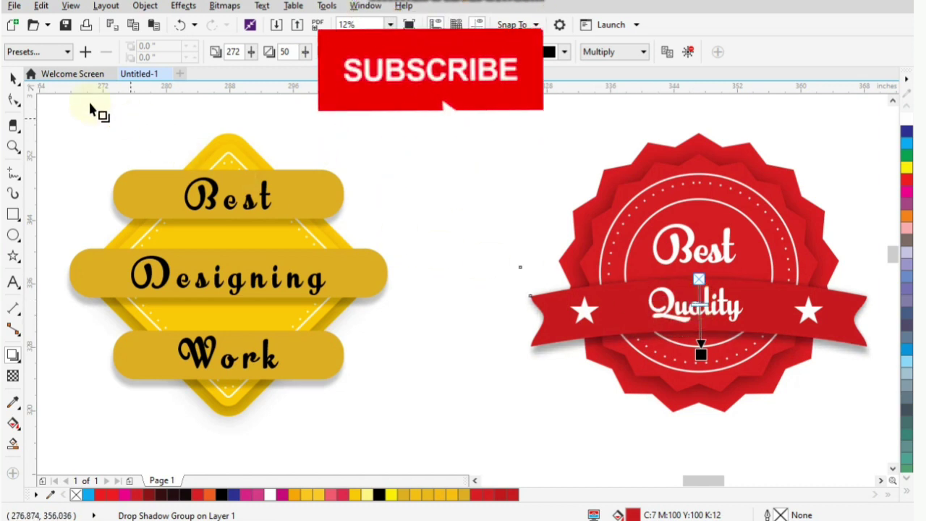
pyautogui.click(14, 77)
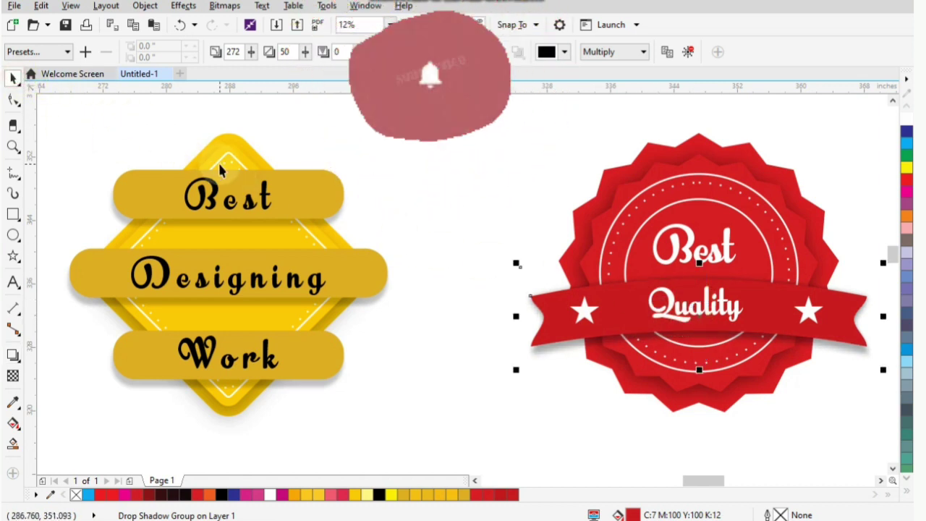
pyautogui.press('F9')
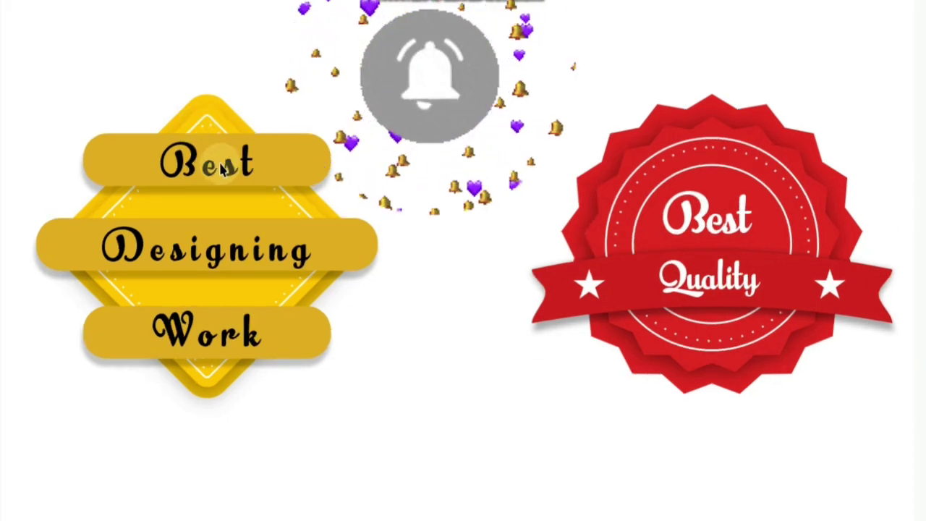